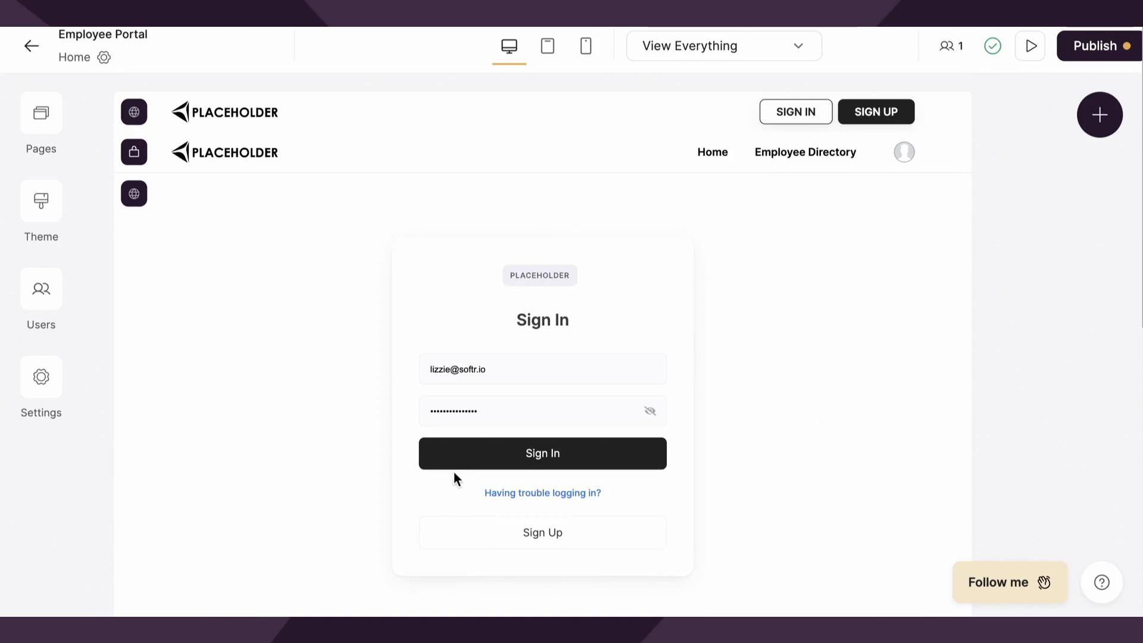
Review the home page blocks and examine the heading, body, button and border styles listed in the separate notes window.
{"action": "scroll", "coordinate": [278, 512], "scroll_direction": "down", "scroll_amount": 9}
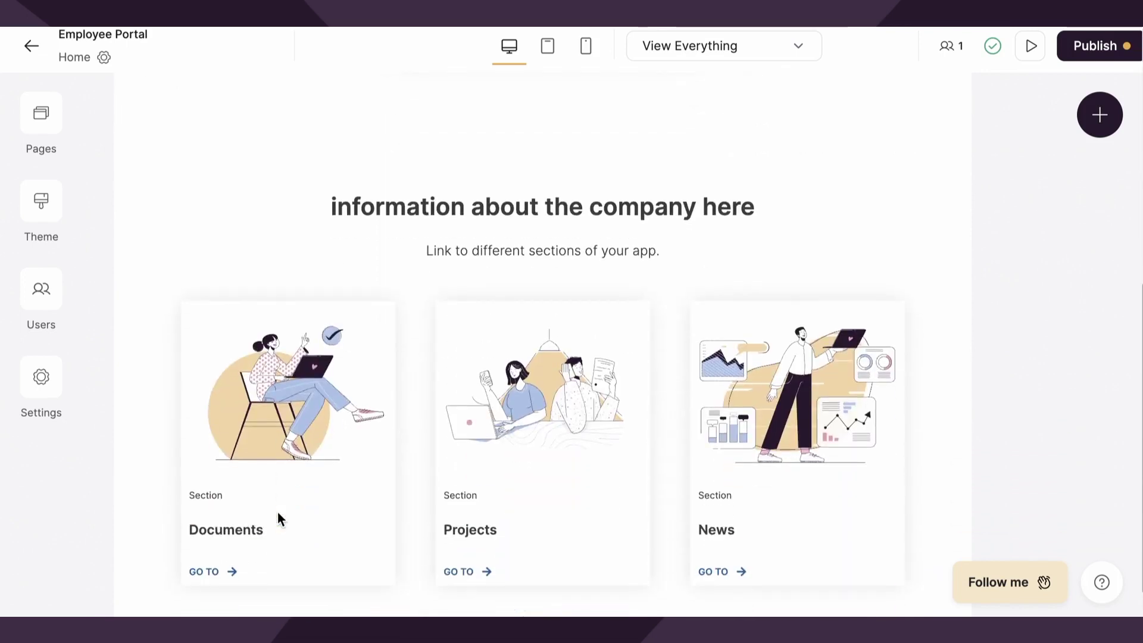
{"action": "scroll", "coordinate": [278, 512], "scroll_direction": "down", "scroll_amount": 1}
{"action": "key", "text": "super+Tab"}
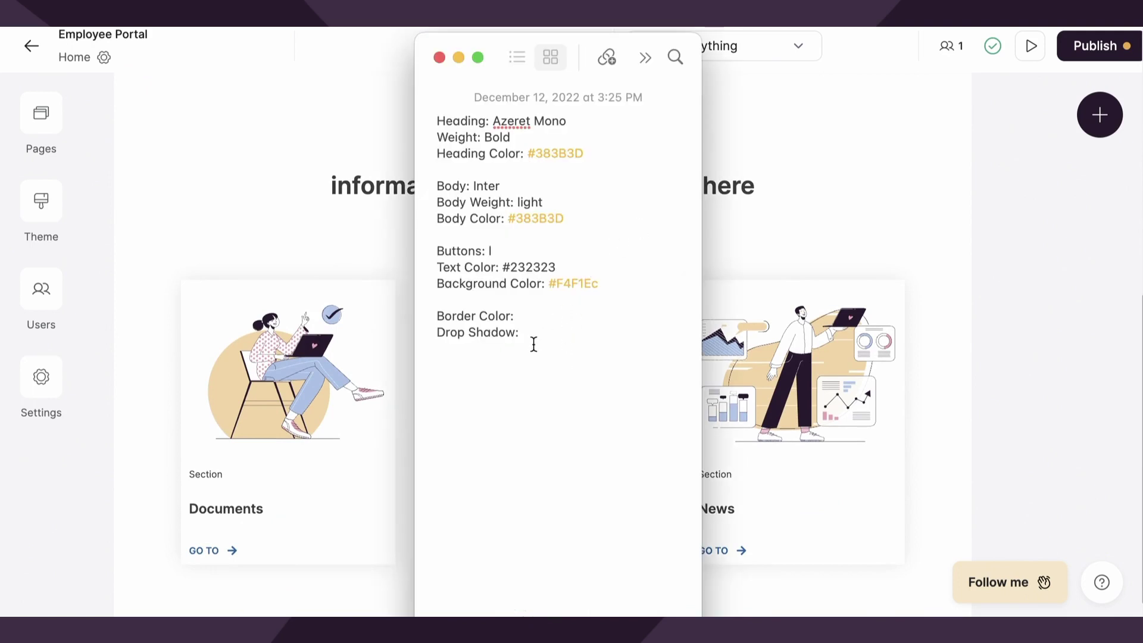
{"action": "left_click_drag", "start_coordinate": [533, 344], "coordinate": [434, 120]}
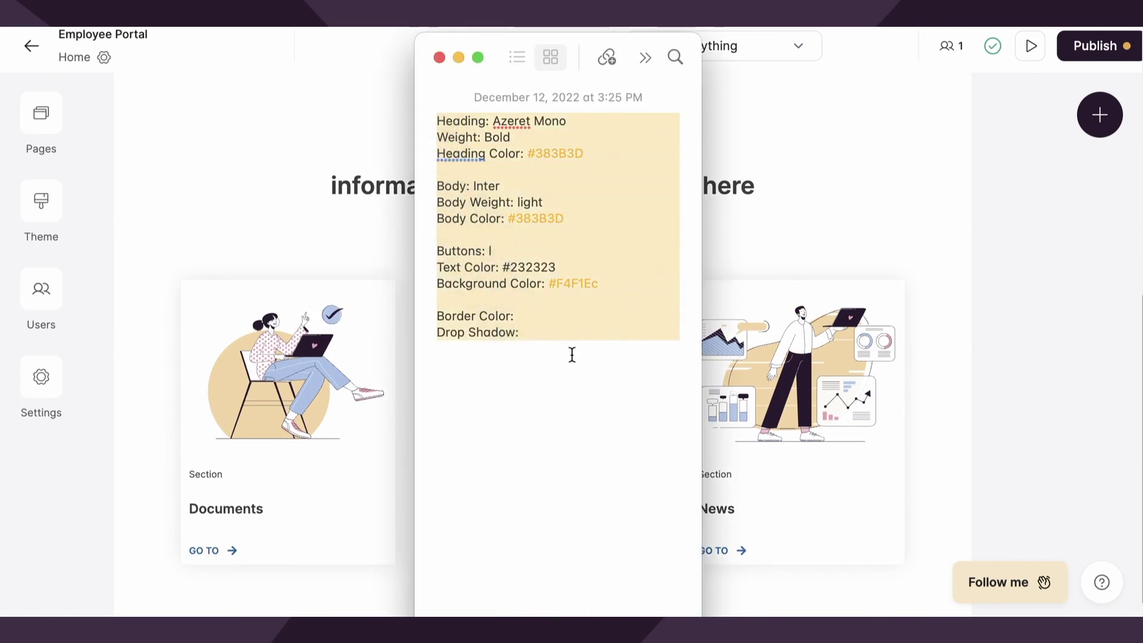
{"action": "left_click", "coordinate": [583, 369]}
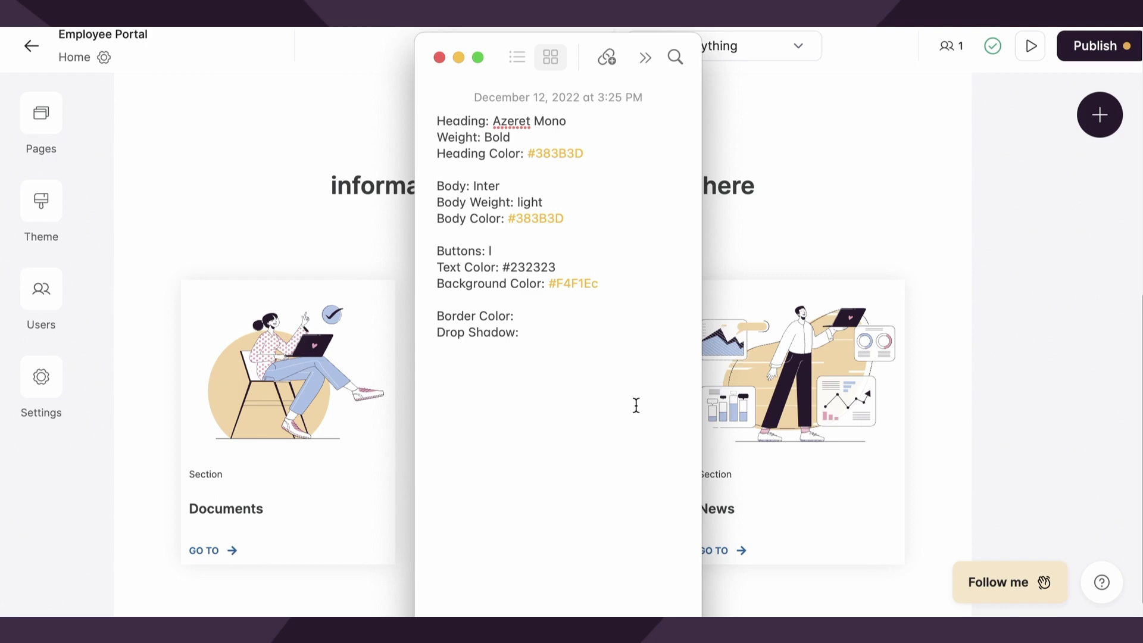
{"action": "left_click", "coordinate": [528, 314]}
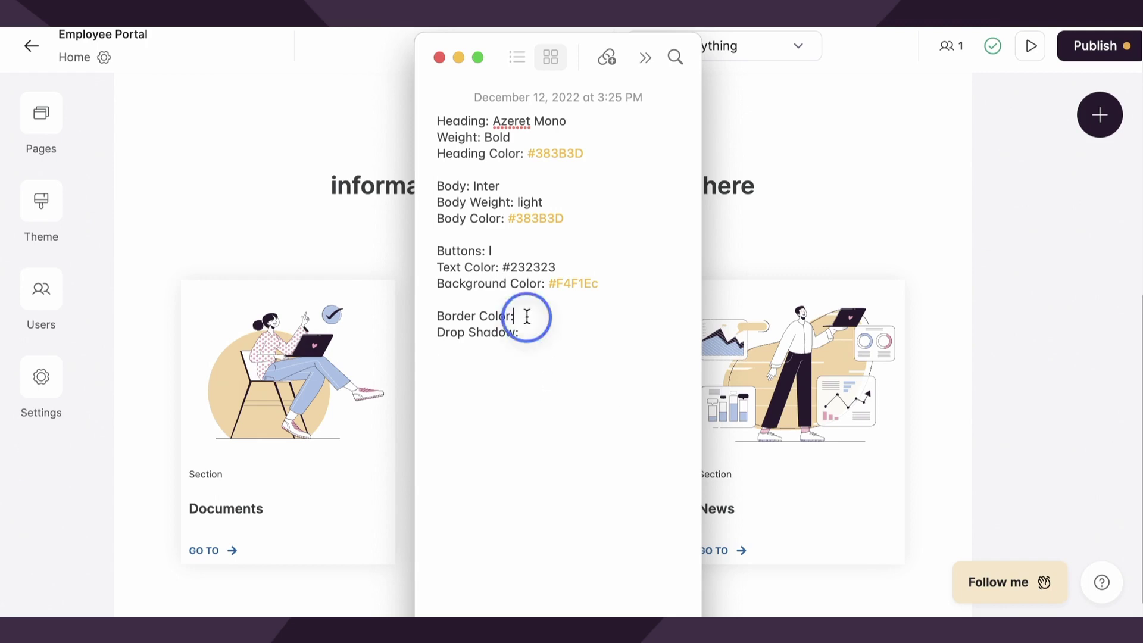
{"action": "left_click_drag", "start_coordinate": [525, 333], "coordinate": [432, 319]}
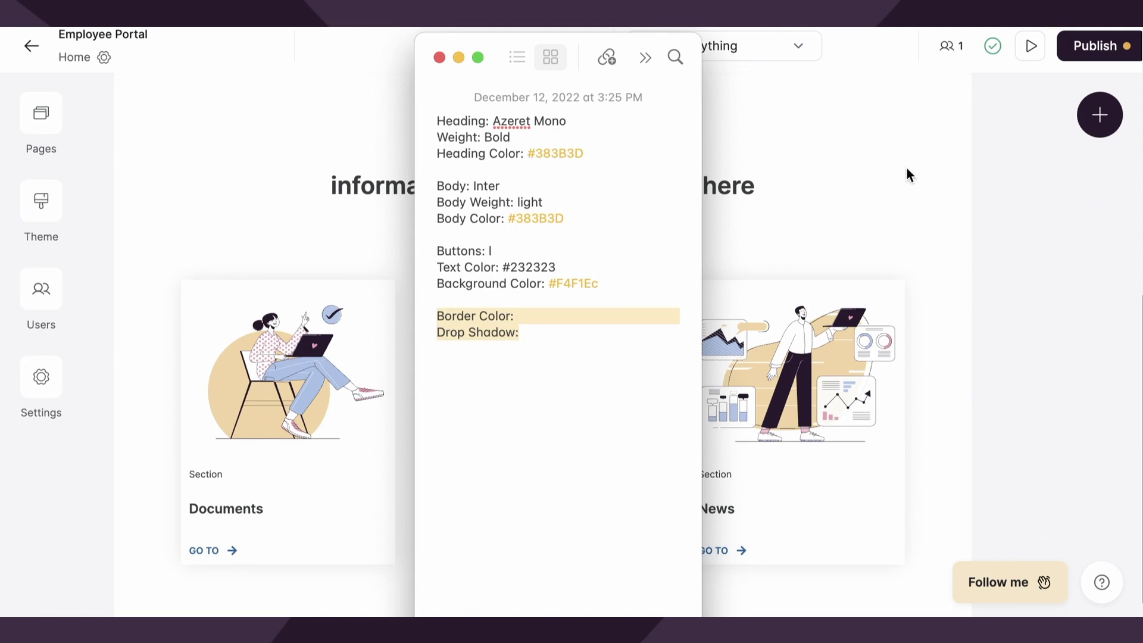
{"action": "left_click", "coordinate": [850, 471]}
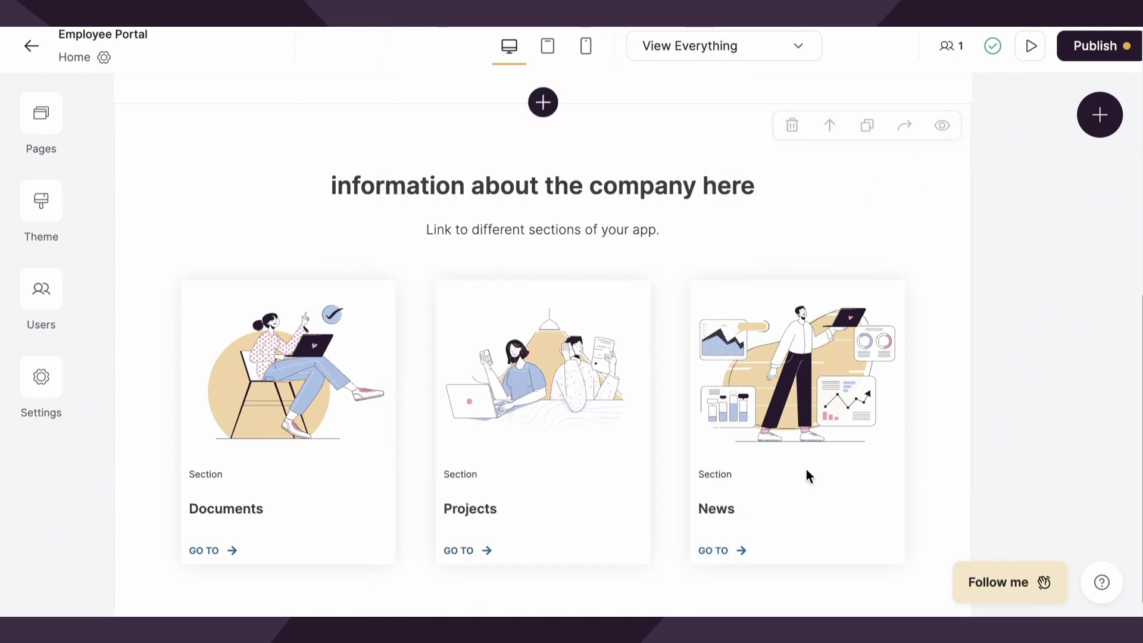
Look at the theme settings and the feature grid block's padding, background and border style options.
{"action": "left_click", "coordinate": [40, 203]}
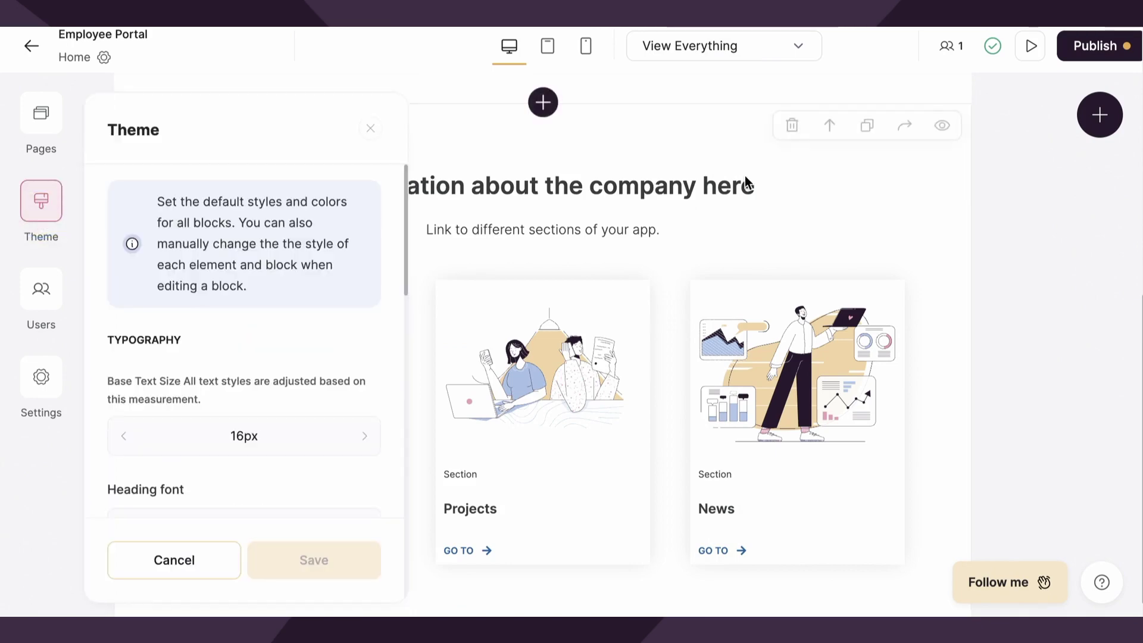
{"action": "left_click", "coordinate": [739, 203]}
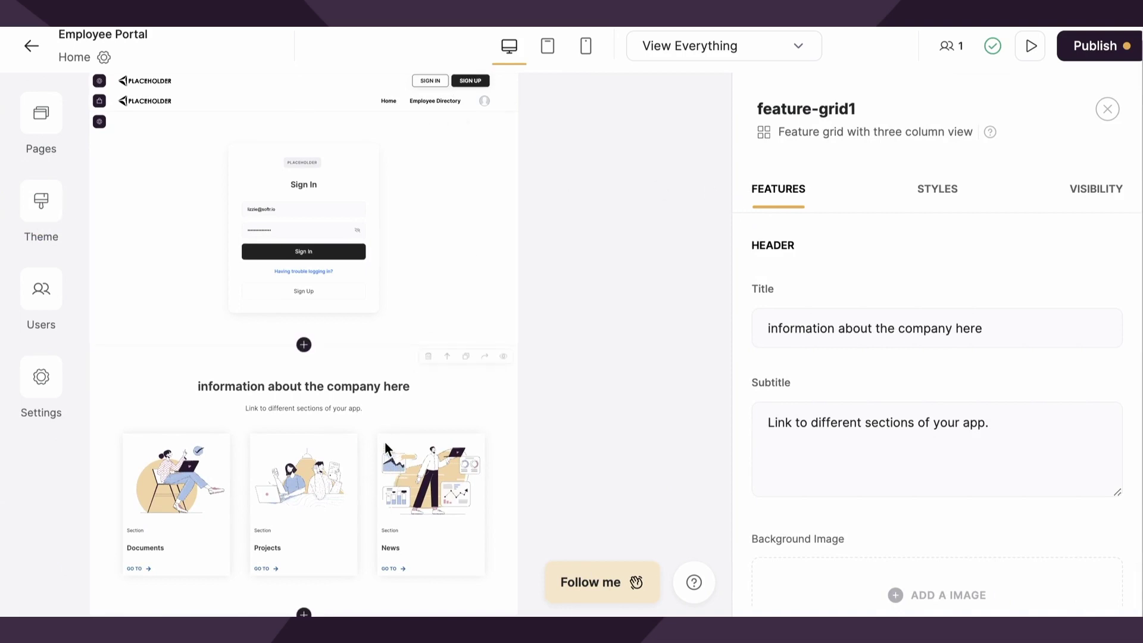
{"action": "left_click", "coordinate": [953, 188]}
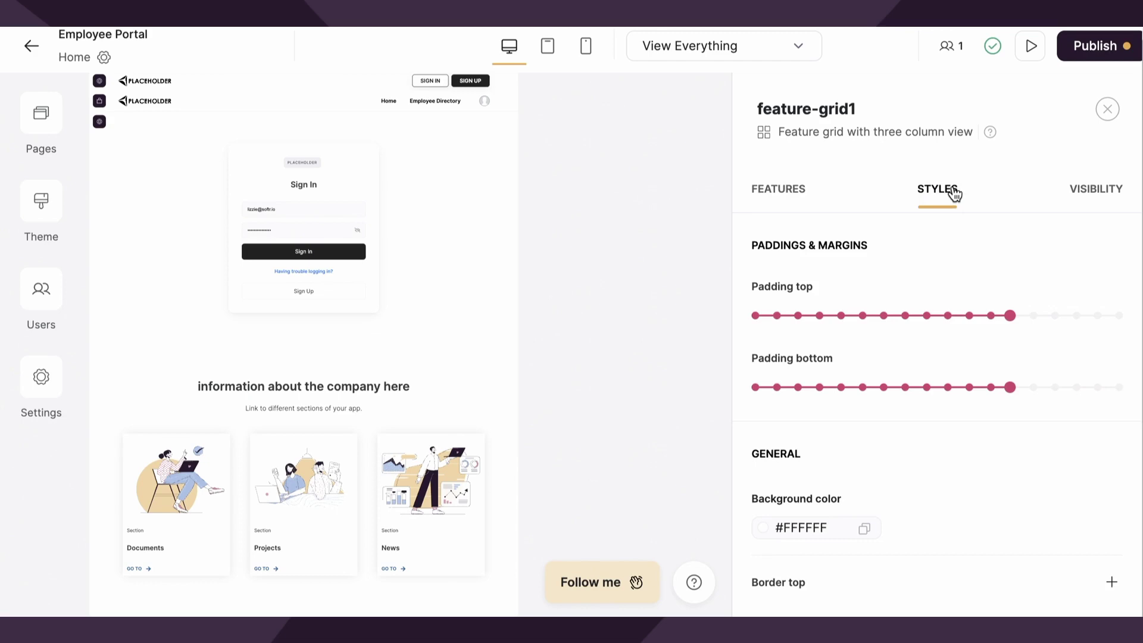
{"action": "scroll", "coordinate": [1001, 426], "scroll_direction": "down", "scroll_amount": 3}
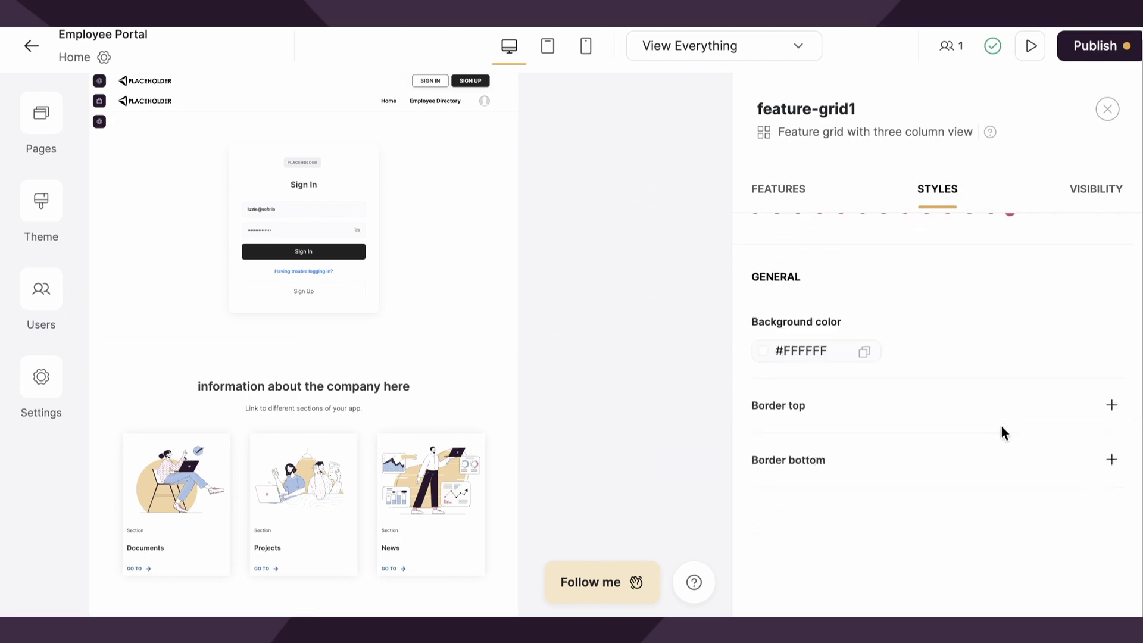
{"action": "left_click", "coordinate": [774, 189]}
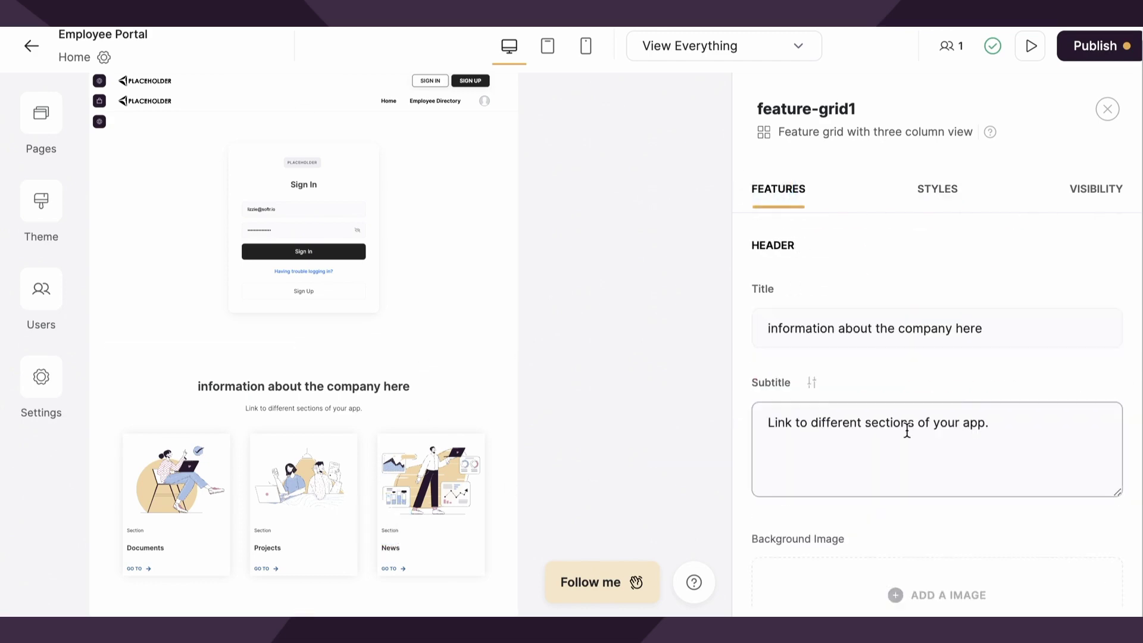
Examine the image and title style options of the first feature in the feature grid block.
{"action": "scroll", "coordinate": [906, 430], "scroll_direction": "down", "scroll_amount": 4}
{"action": "scroll", "coordinate": [906, 436], "scroll_direction": "down", "scroll_amount": 6}
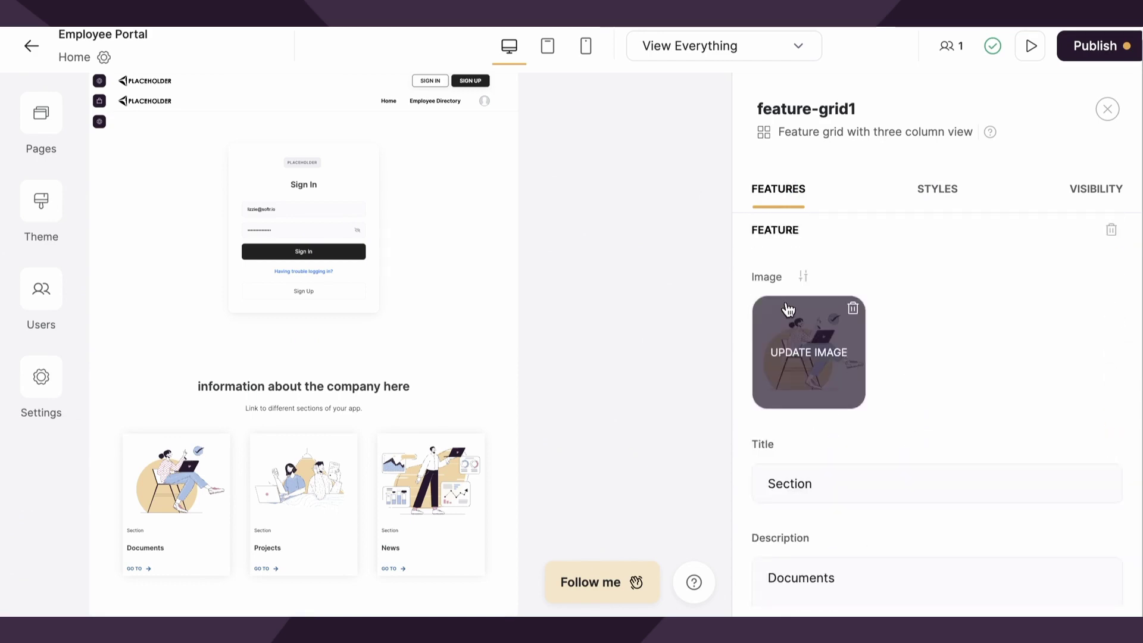
{"action": "left_click", "coordinate": [804, 277]}
{"action": "left_click", "coordinate": [768, 102]}
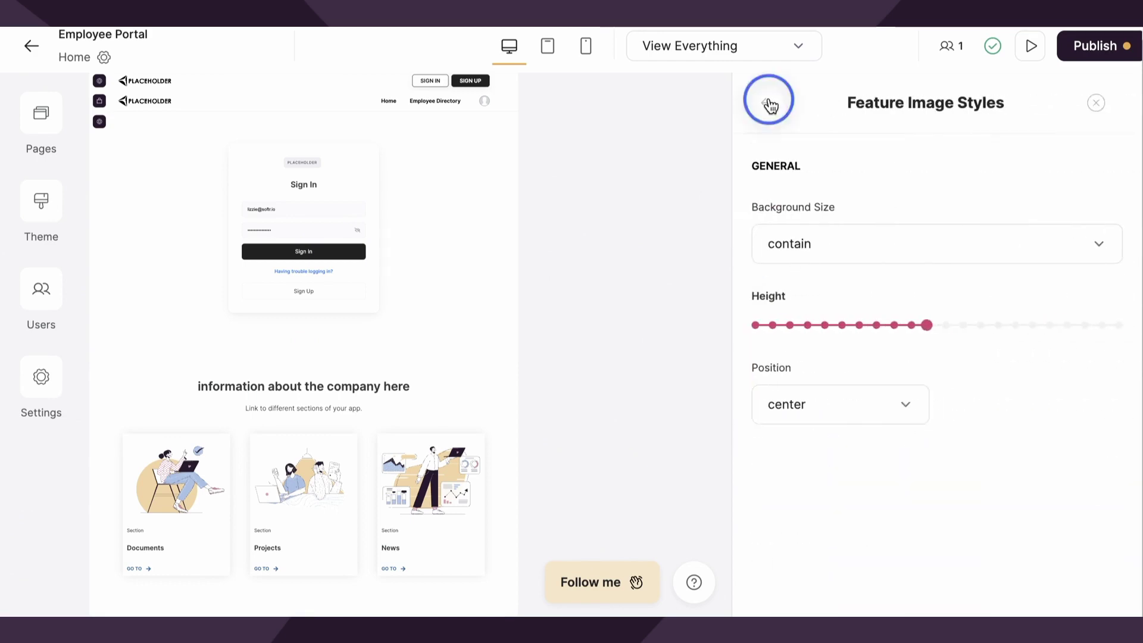
{"action": "left_click", "coordinate": [794, 445]}
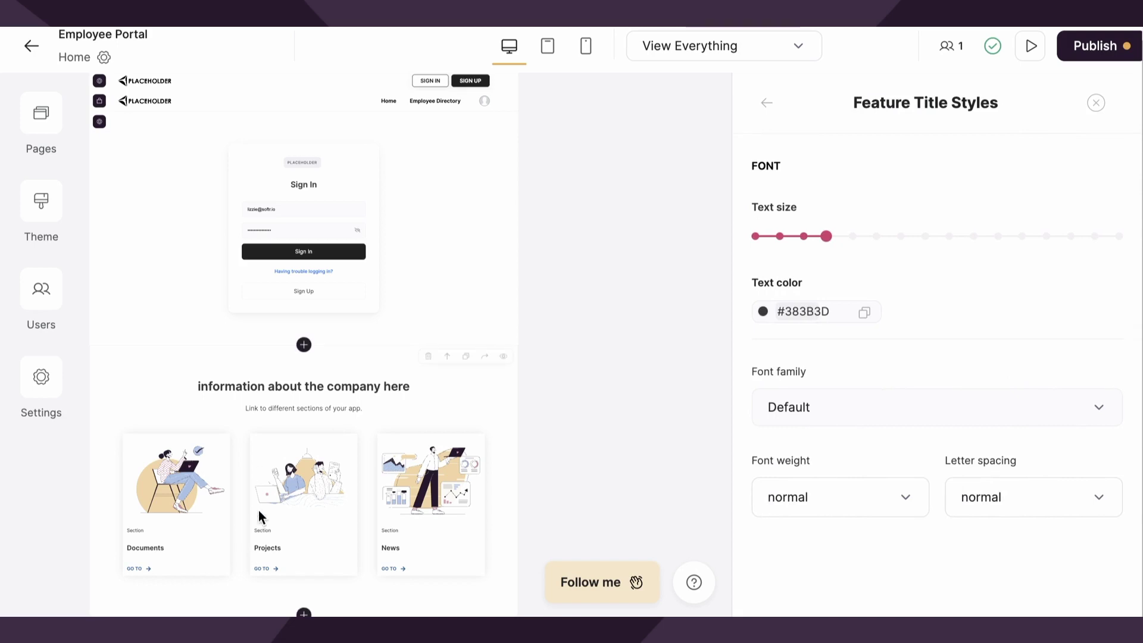
{"action": "left_click", "coordinate": [766, 102]}
Open the theme settings and examine the default typography, button and advanced options.
{"action": "left_click", "coordinate": [37, 201]}
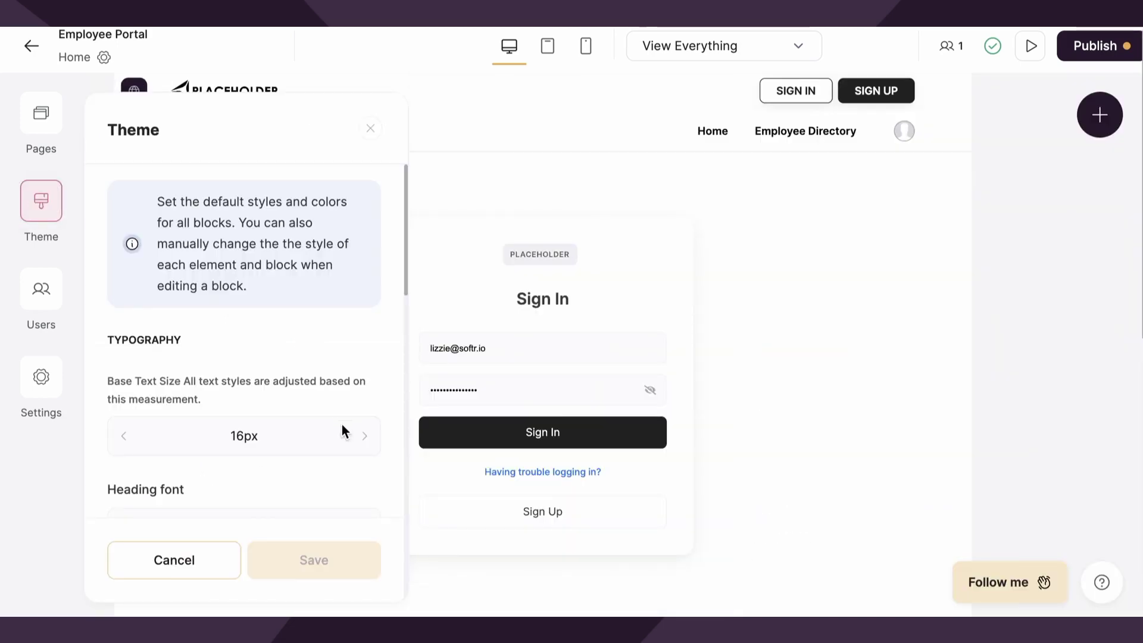
{"action": "scroll", "coordinate": [337, 481], "scroll_direction": "down", "scroll_amount": 3}
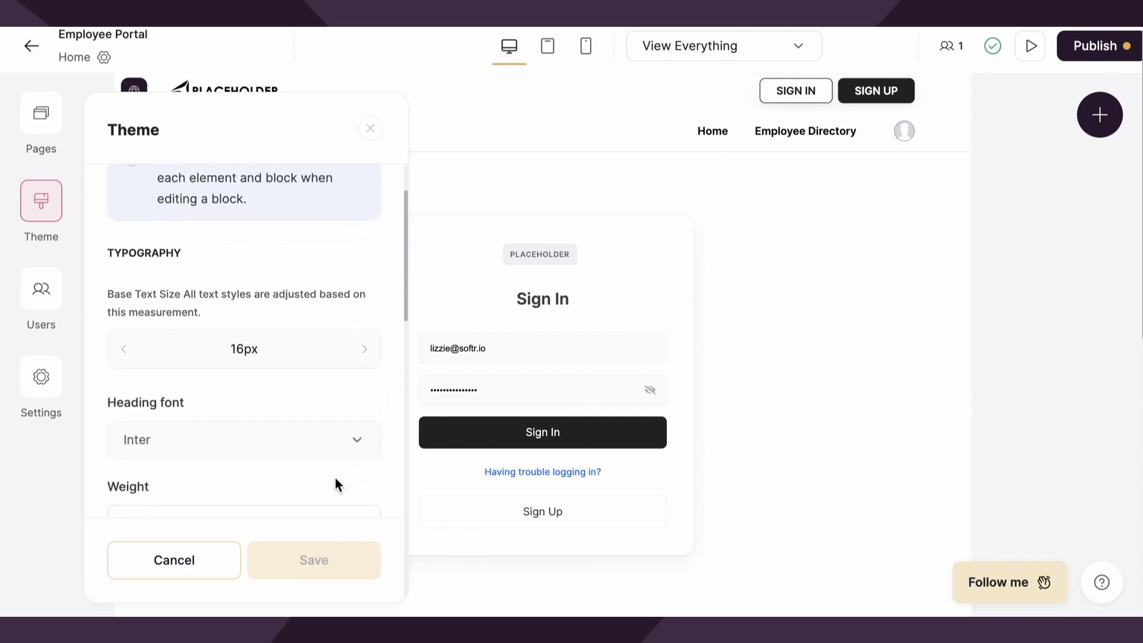
{"action": "scroll", "coordinate": [335, 479], "scroll_direction": "down", "scroll_amount": 8}
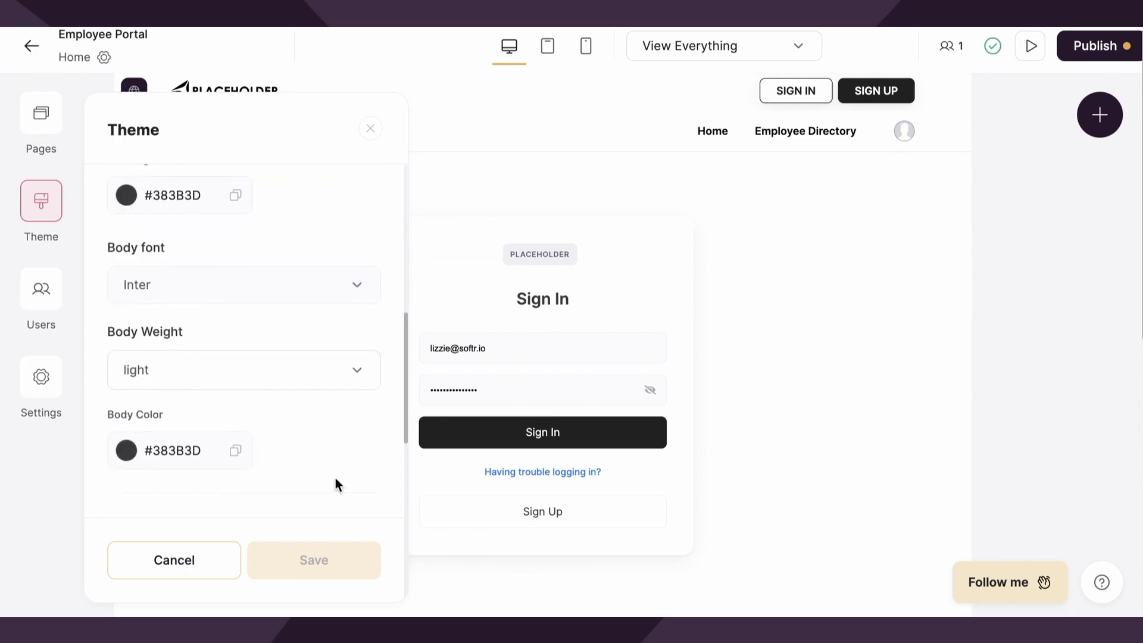
{"action": "scroll", "coordinate": [335, 475], "scroll_direction": "up", "scroll_amount": 10}
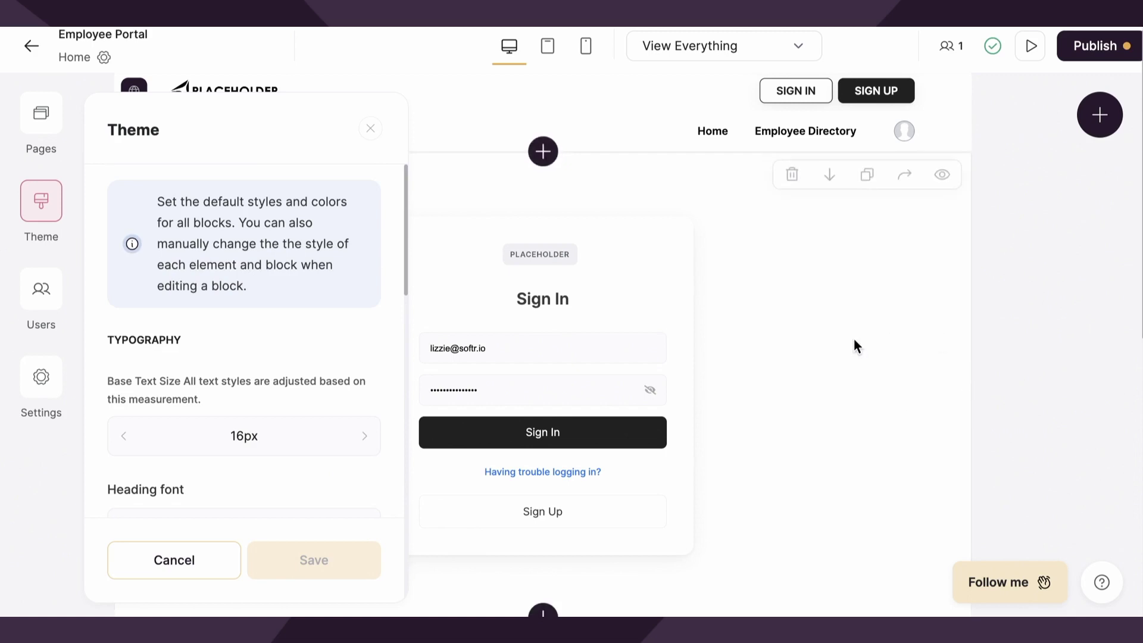
{"action": "scroll", "coordinate": [306, 336], "scroll_direction": "down", "scroll_amount": 15}
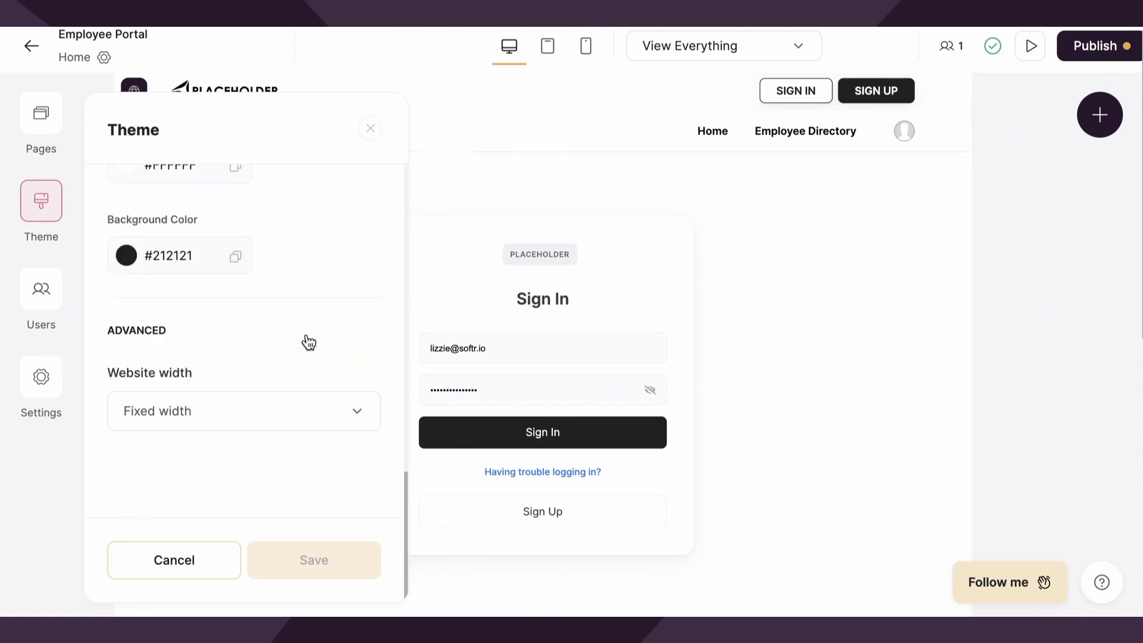
{"action": "scroll", "coordinate": [306, 335], "scroll_direction": "up", "scroll_amount": 15}
Bring the style notes beside the theme settings and add the line "Base font: 16px" above the heading entries.
{"action": "left_click_drag", "start_coordinate": [494, 35], "coordinate": [507, 124]}
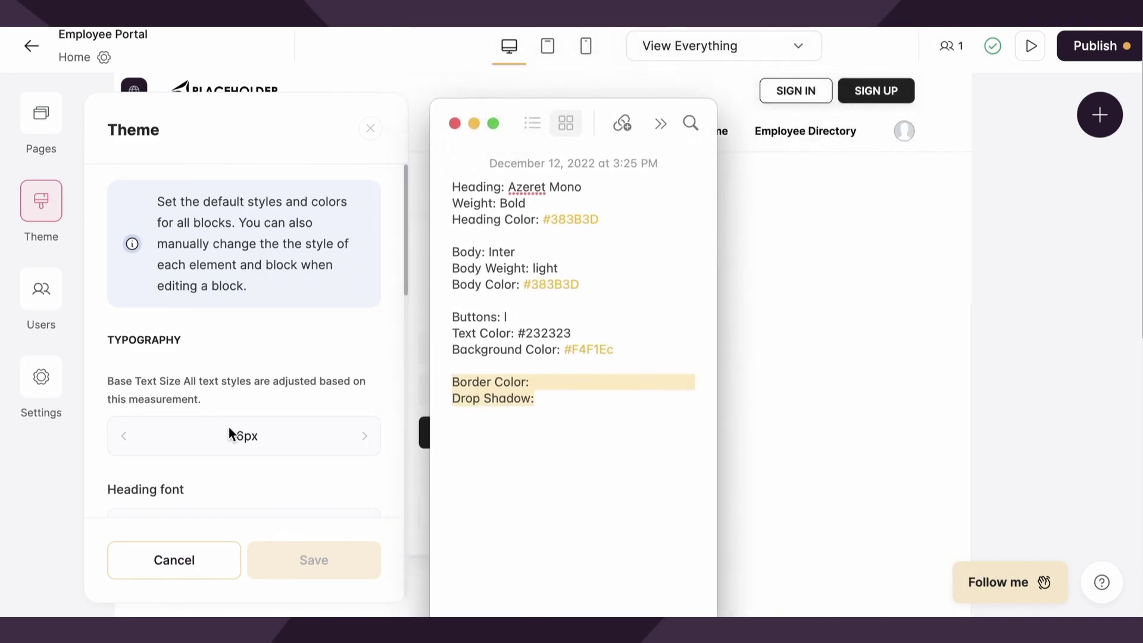
{"action": "scroll", "coordinate": [274, 431], "scroll_direction": "down", "scroll_amount": 2}
{"action": "scroll", "coordinate": [274, 427], "scroll_direction": "down", "scroll_amount": 1}
{"action": "left_click", "coordinate": [475, 265]}
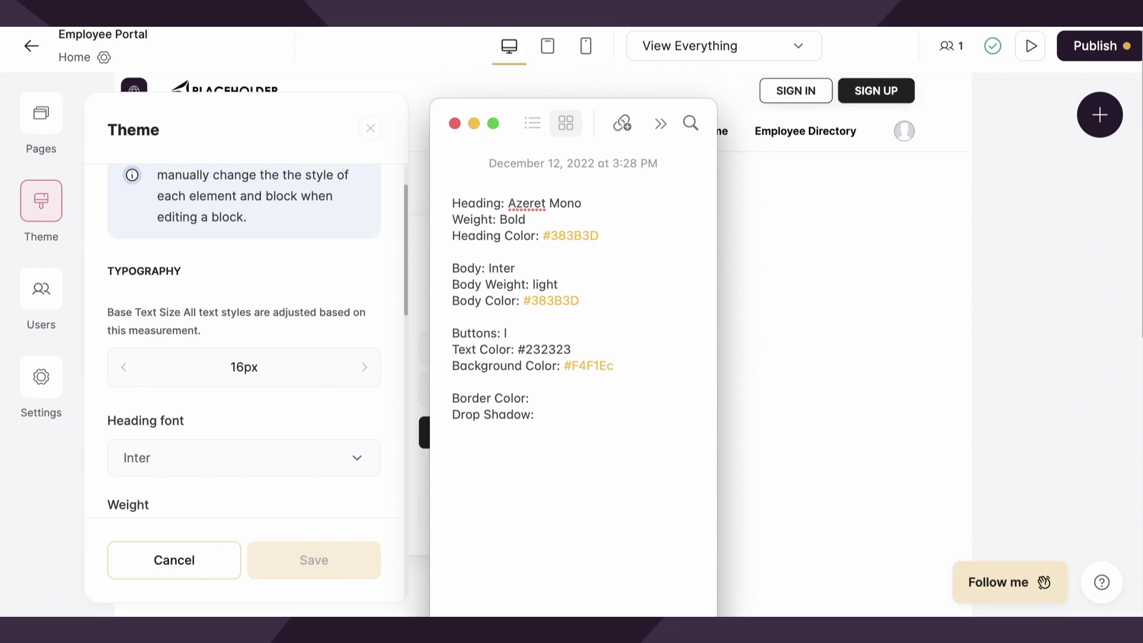
{"action": "type", "text": "Base font: 16px"}
{"action": "key", "text": "Return"}
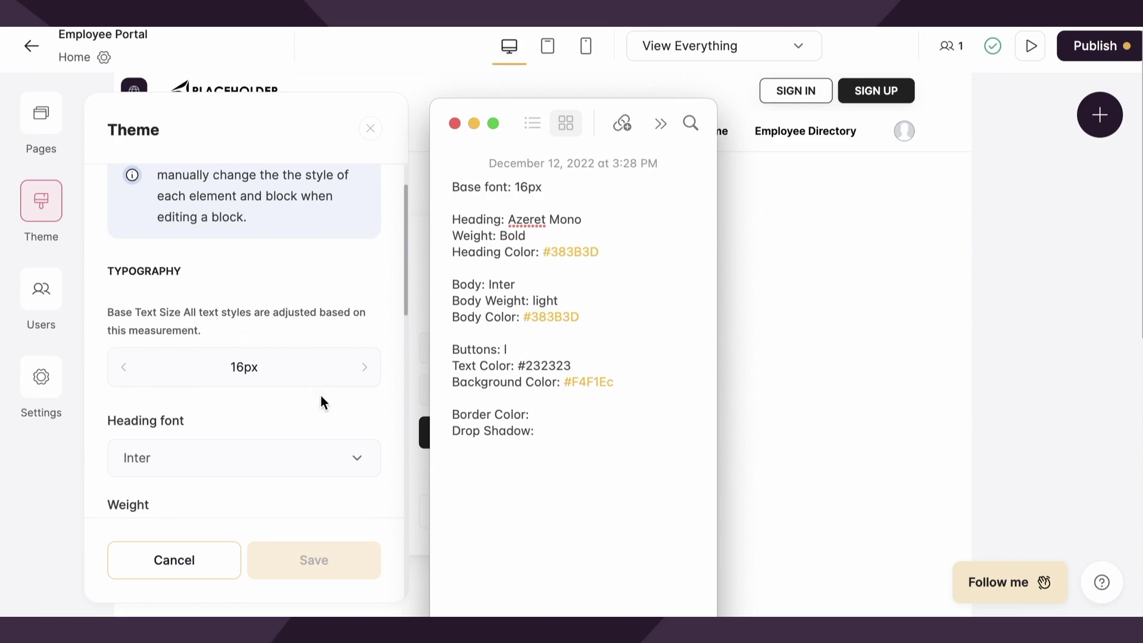
Set the theme's heading font to Azeret Mono, as specified in the style notes.
{"action": "scroll", "coordinate": [301, 411], "scroll_direction": "down", "scroll_amount": 5}
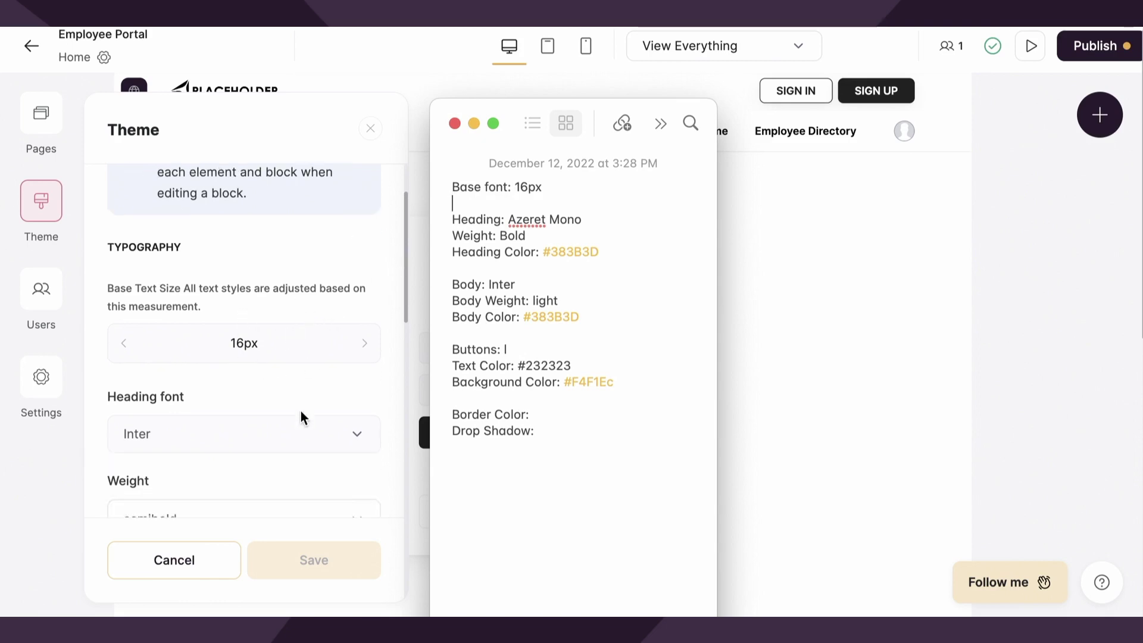
{"action": "left_click", "coordinate": [281, 344]}
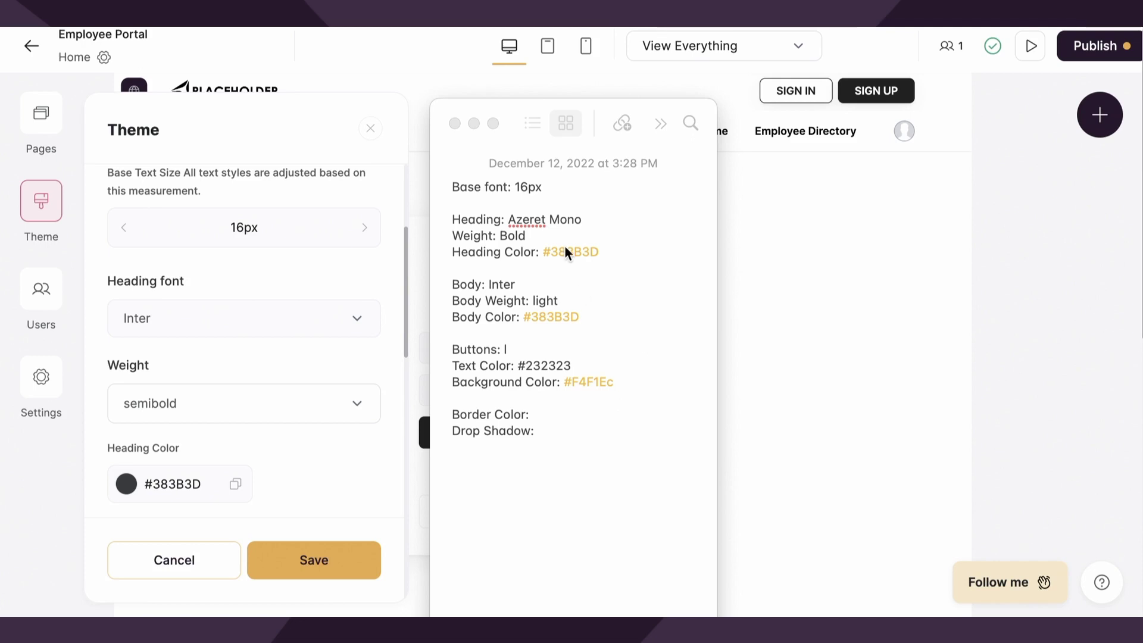
{"action": "left_click", "coordinate": [510, 219]}
{"action": "left_click_drag", "start_coordinate": [510, 219], "coordinate": [606, 222]}
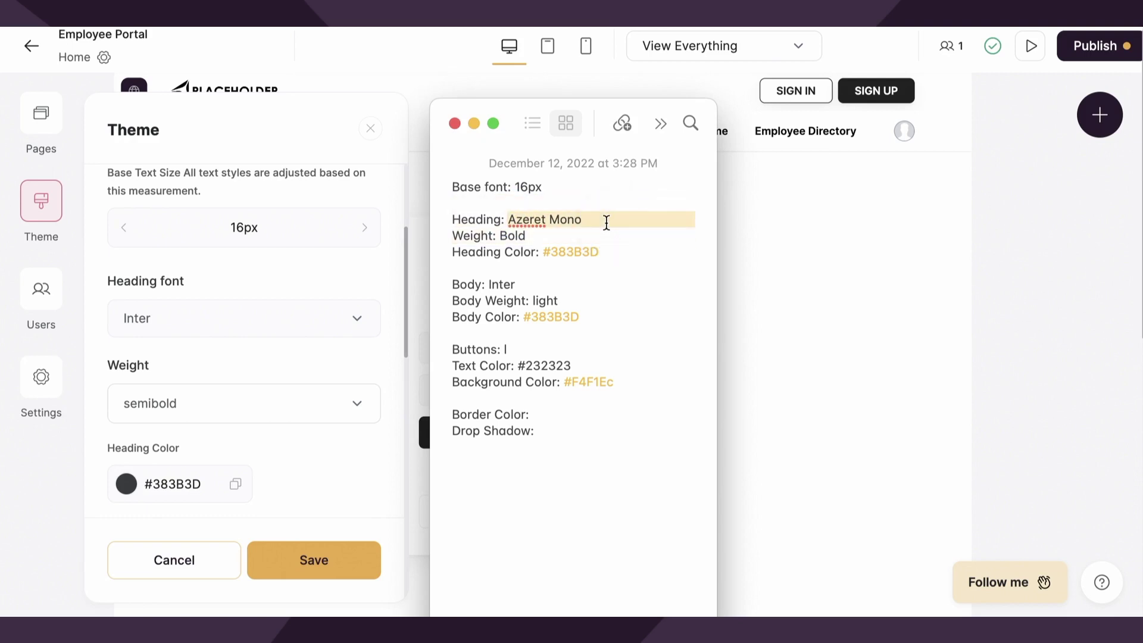
{"action": "left_click", "coordinate": [198, 292]}
{"action": "left_click", "coordinate": [212, 309]}
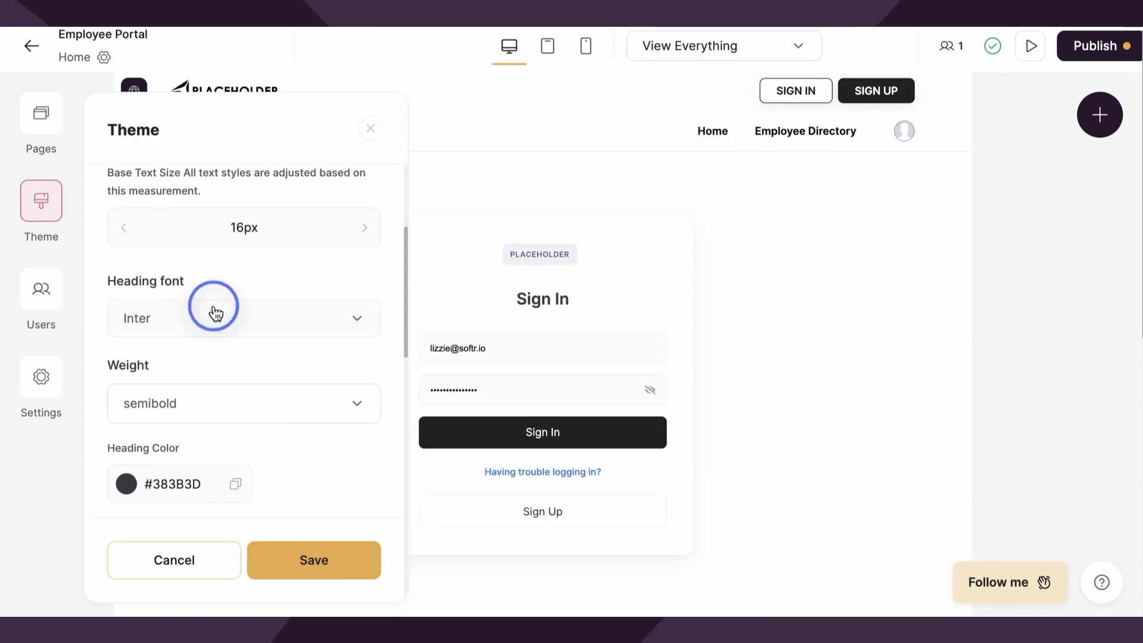
{"action": "type", "text": "az"}
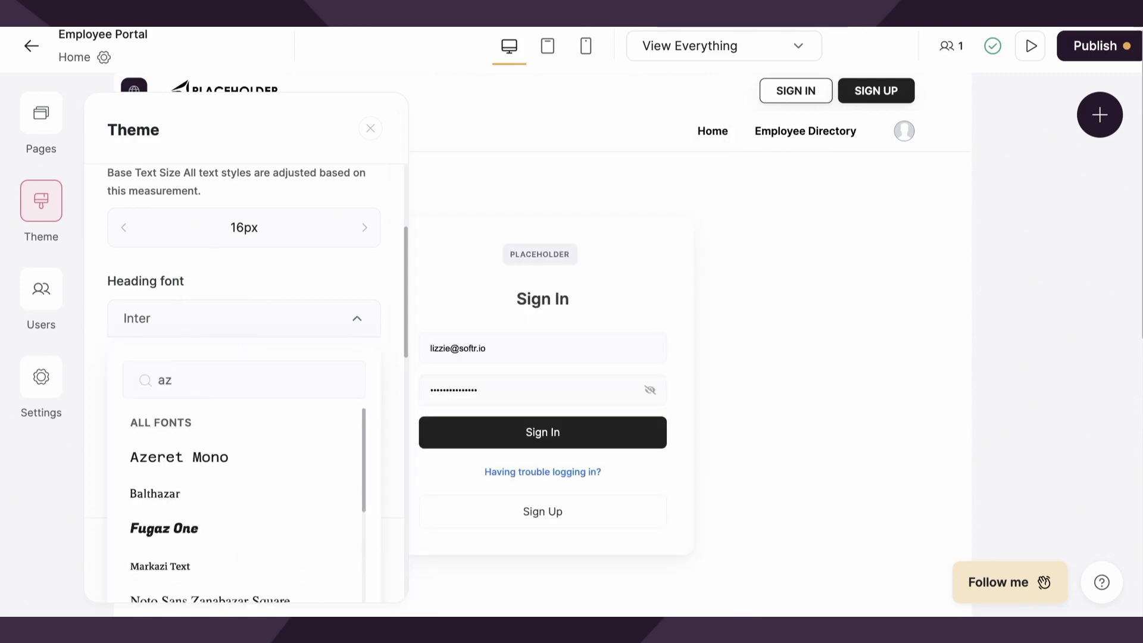
{"action": "left_click", "coordinate": [198, 463]}
Check the heading weight and color in the style notes and set the theme's heading weight to bold.
{"action": "scroll", "coordinate": [327, 441], "scroll_direction": "down", "scroll_amount": 2}
{"action": "key", "text": "super+Tab"}
{"action": "left_click", "coordinate": [531, 240]}
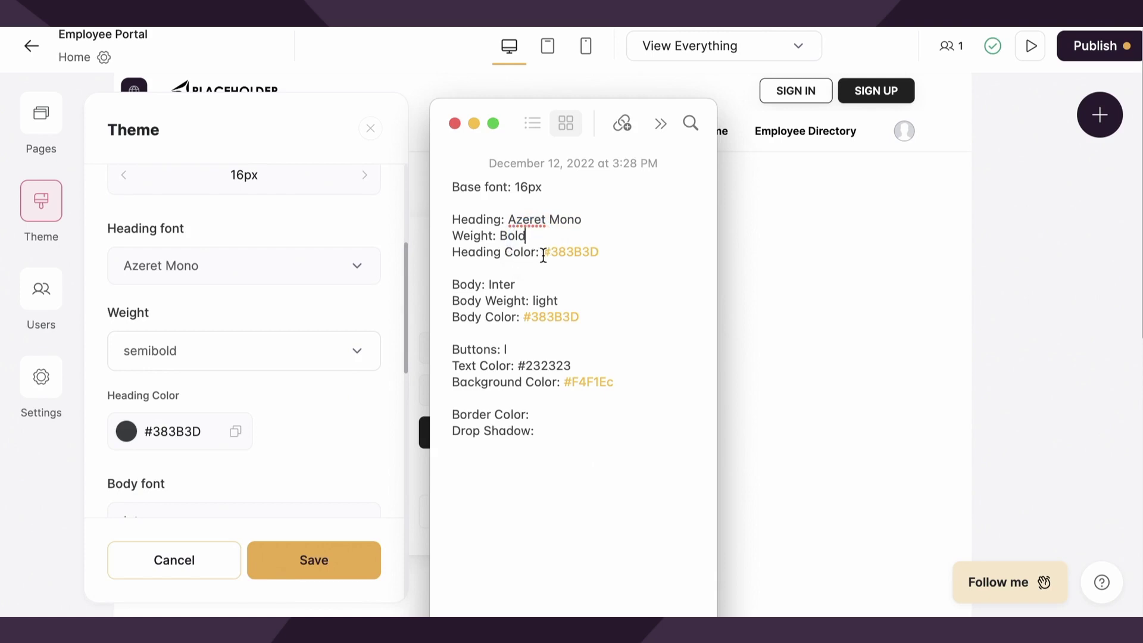
{"action": "left_click_drag", "start_coordinate": [542, 254], "coordinate": [615, 257]}
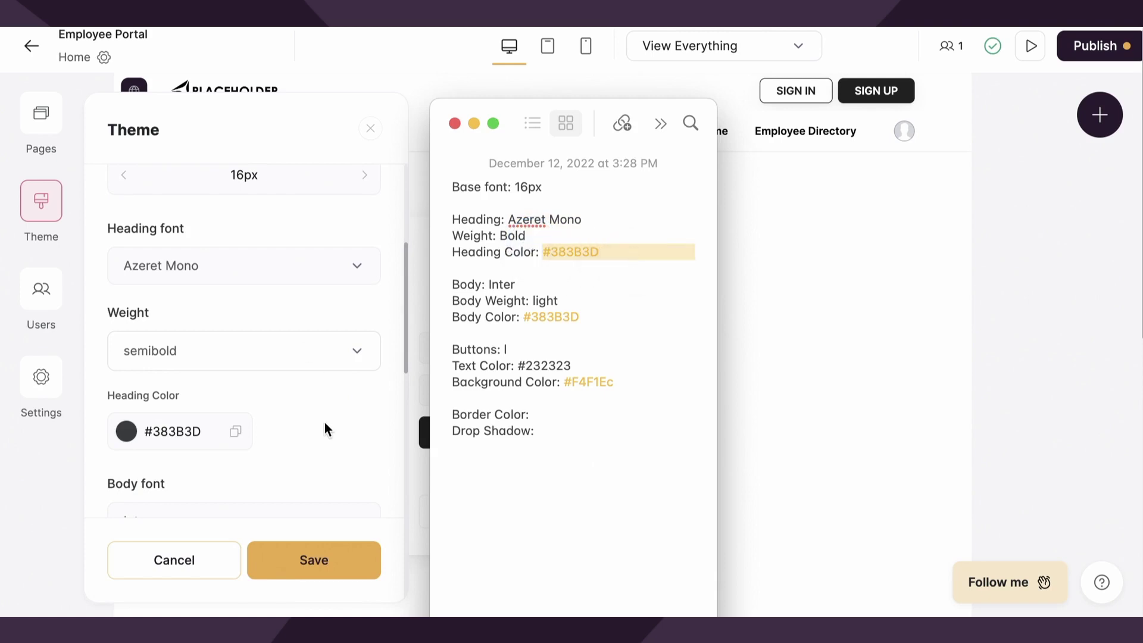
{"action": "left_click", "coordinate": [375, 352]}
{"action": "scroll", "coordinate": [184, 518], "scroll_direction": "down", "scroll_amount": 2}
{"action": "left_click", "coordinate": [184, 519]}
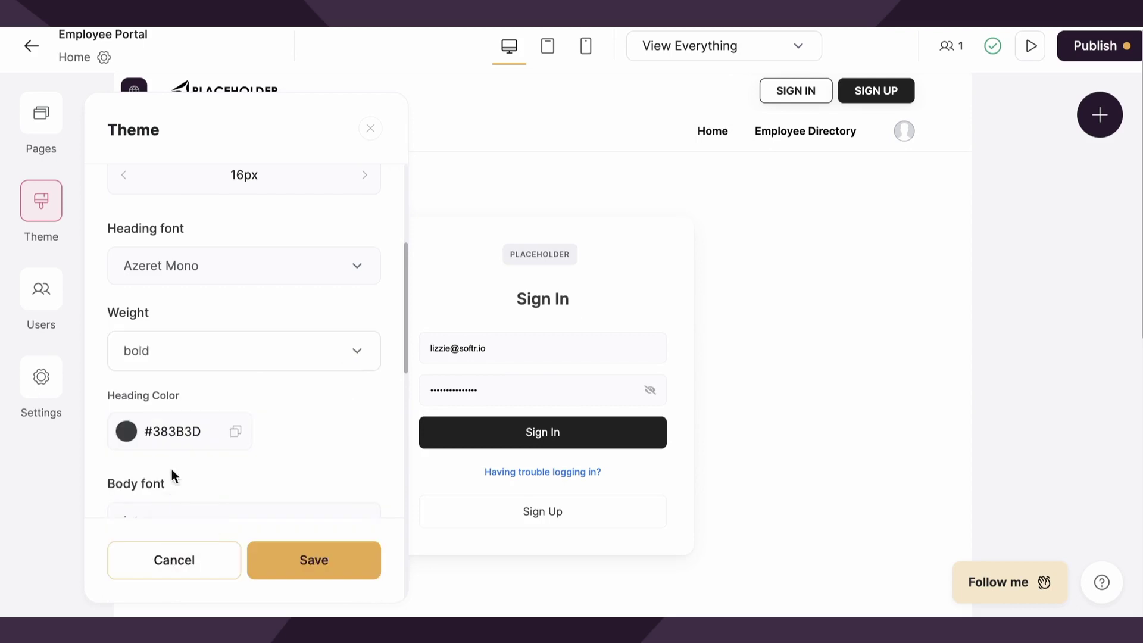
Check the theme's heading color and body font, weight and color against the style notes.
{"action": "scroll", "coordinate": [171, 470], "scroll_direction": "down", "scroll_amount": 5}
{"action": "left_click", "coordinate": [247, 396]}
{"action": "left_click", "coordinate": [238, 341]}
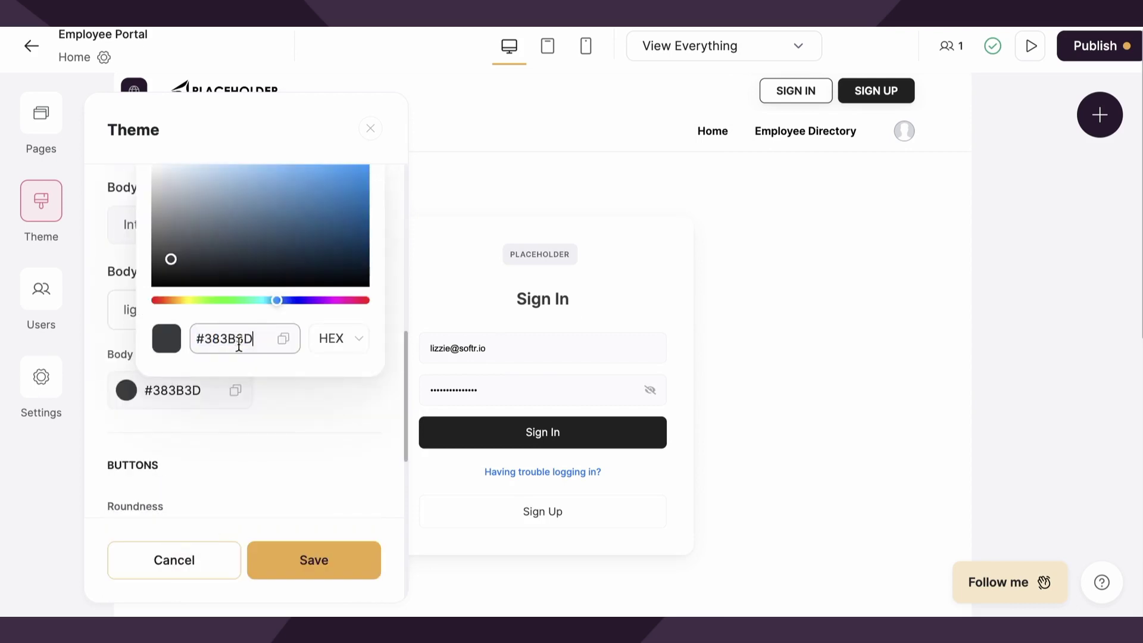
{"action": "left_click", "coordinate": [318, 452]}
{"action": "scroll", "coordinate": [360, 309], "scroll_direction": "up", "scroll_amount": 3}
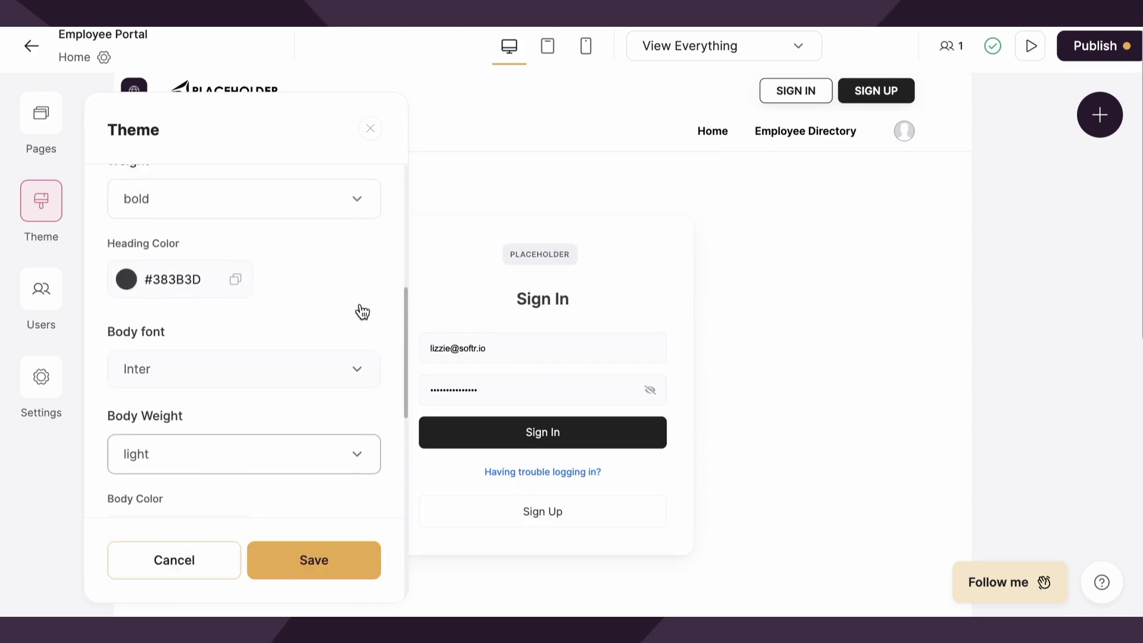
{"action": "key", "text": "super+Tab"}
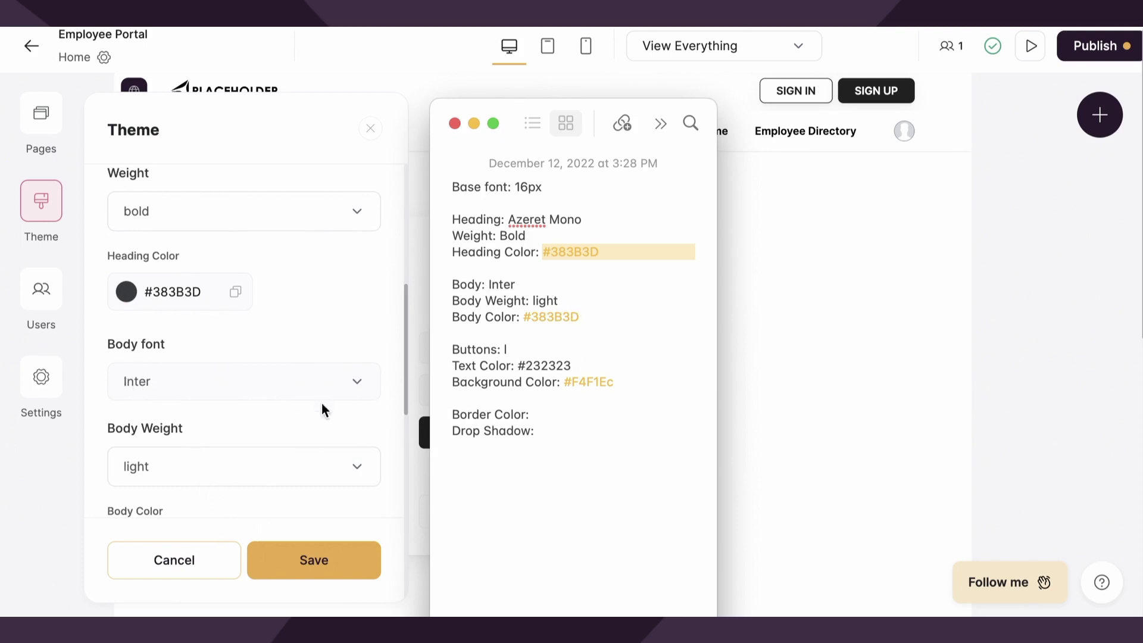
{"action": "scroll", "coordinate": [232, 381], "scroll_direction": "down", "scroll_amount": 3}
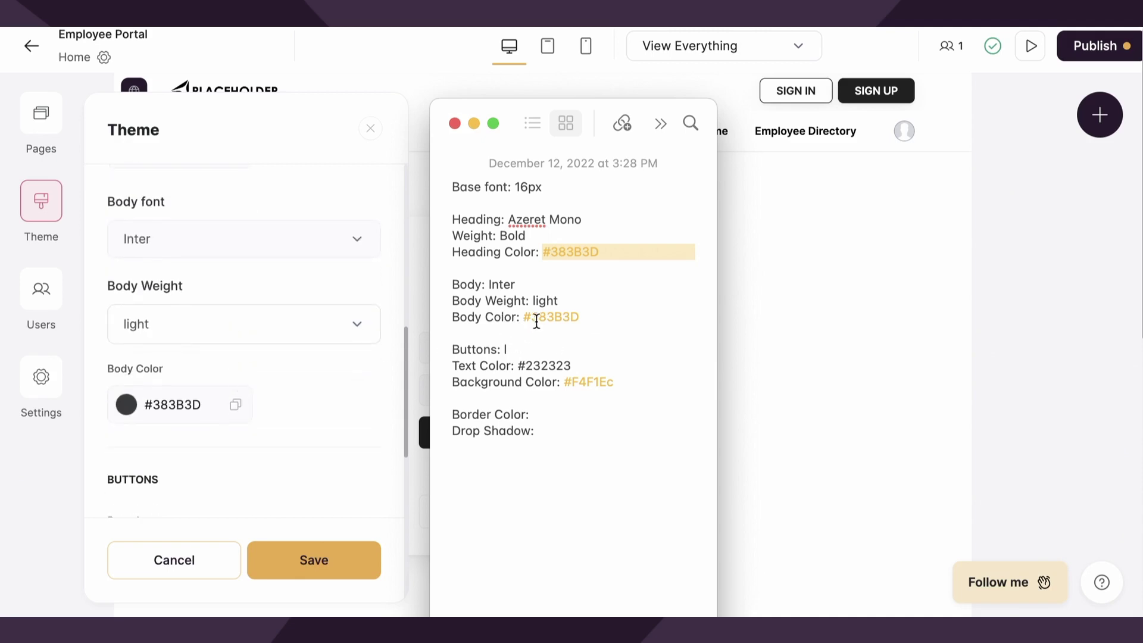
Try smaller button roundness values in the theme and return the roundness to l, as specified in the style notes.
{"action": "scroll", "coordinate": [295, 411], "scroll_direction": "down", "scroll_amount": 4}
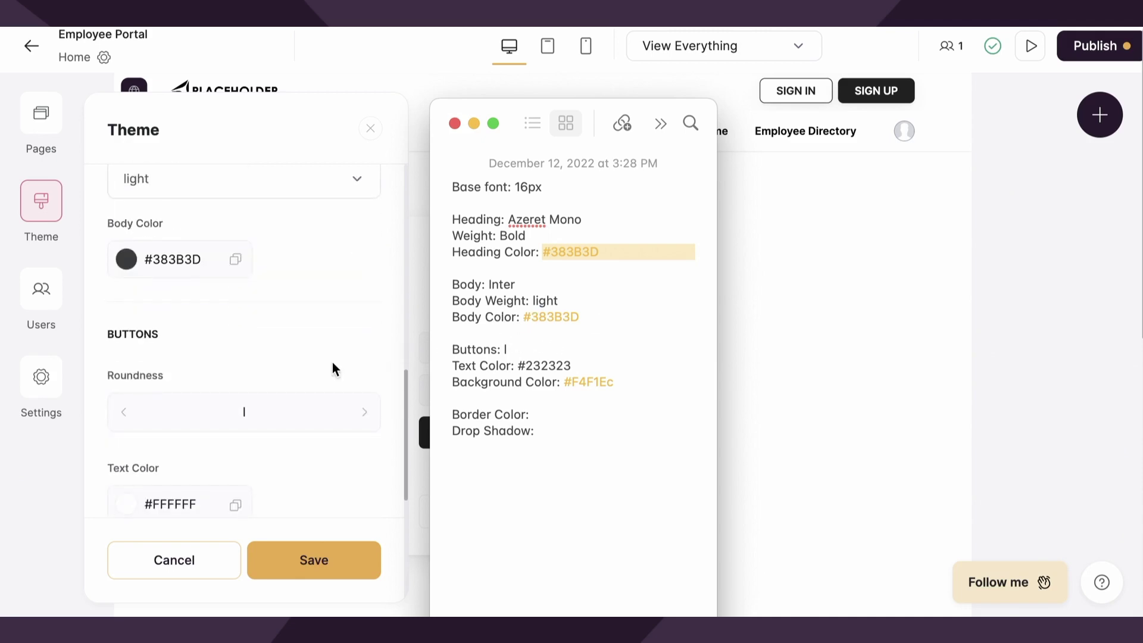
{"action": "left_click", "coordinate": [426, 414]}
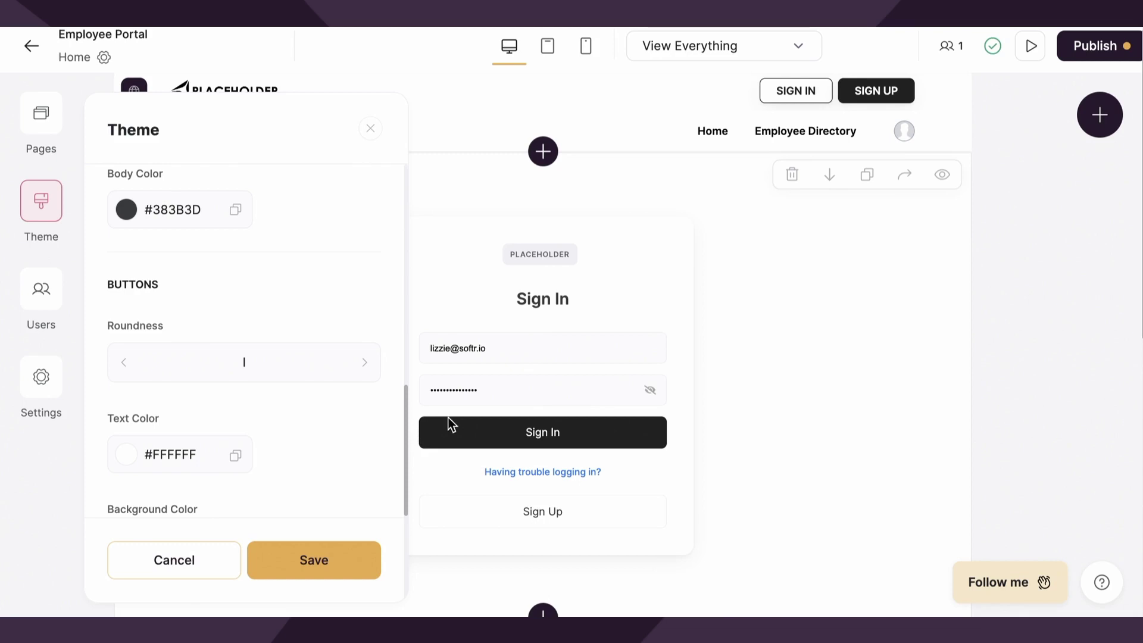
{"action": "left_click", "coordinate": [114, 362]}
{"action": "left_click", "coordinate": [114, 362]}
{"action": "left_click", "coordinate": [364, 363]}
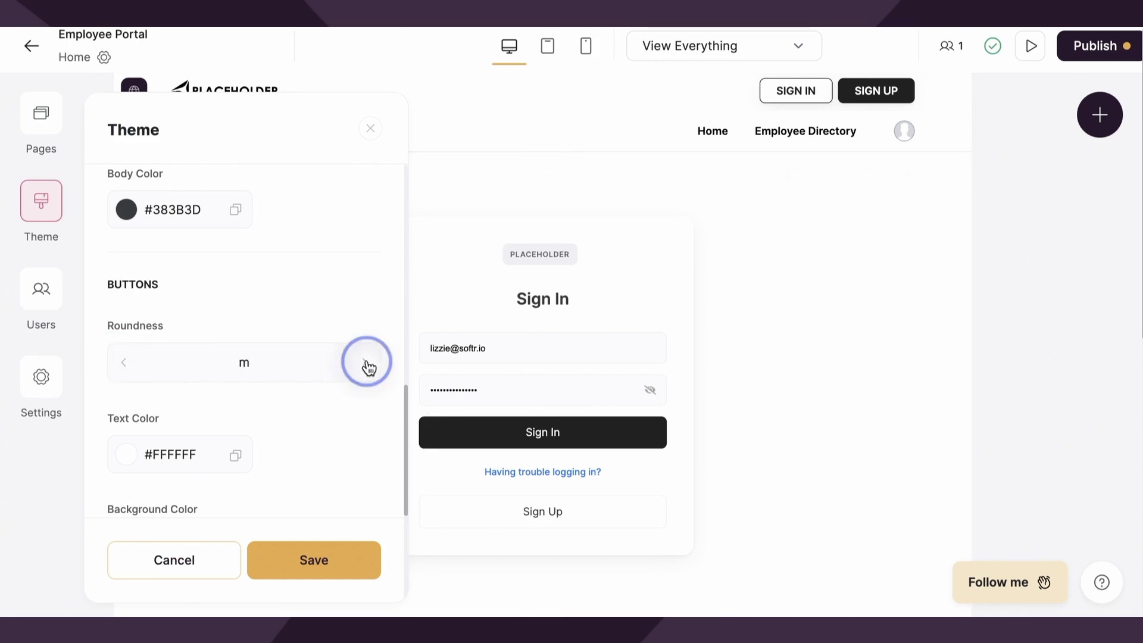
{"action": "left_click", "coordinate": [364, 362]}
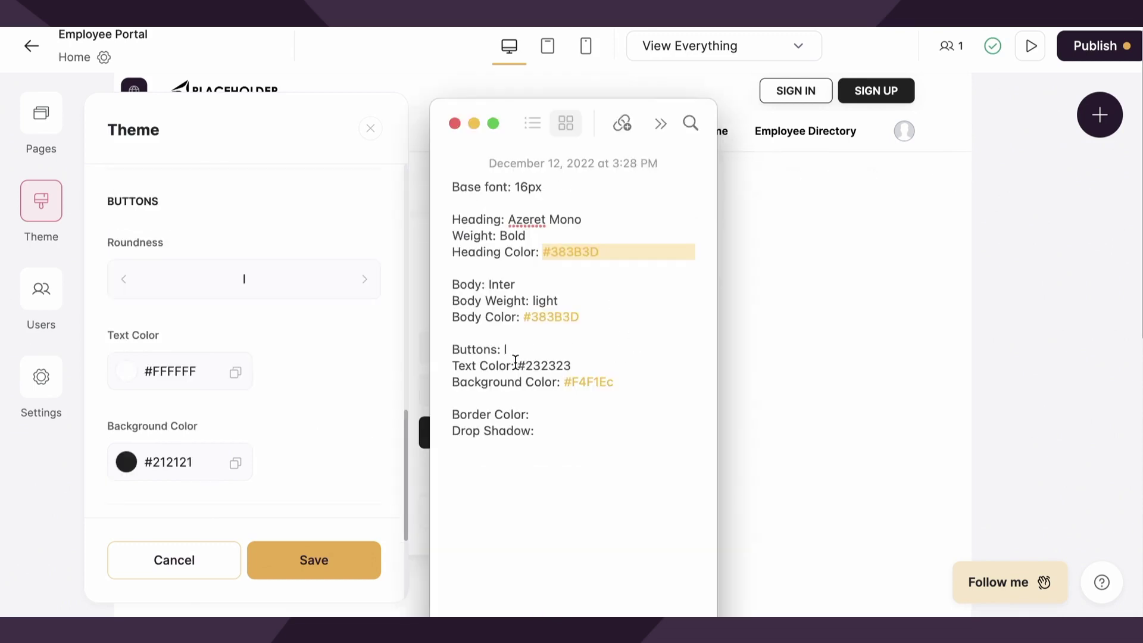
Set the theme's button text color to #232323 and background color to #F4F1EC from the style notes, and save the theme.
{"action": "left_click_drag", "start_coordinate": [516, 361], "coordinate": [582, 352]}
{"action": "left_click", "coordinate": [234, 452]}
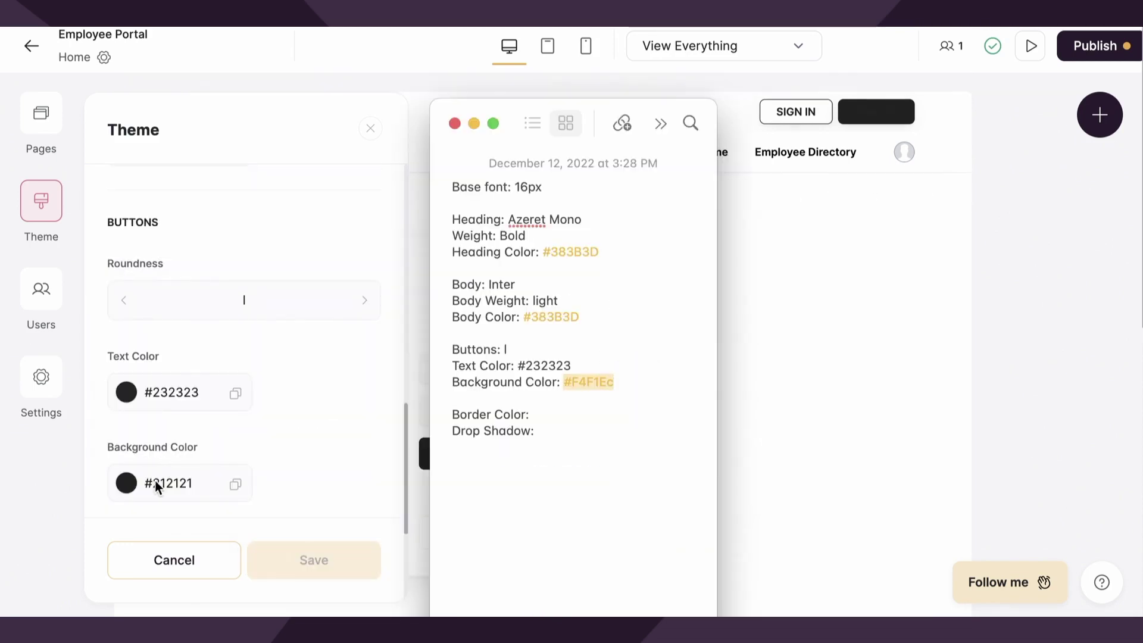
{"action": "left_click", "coordinate": [155, 480]}
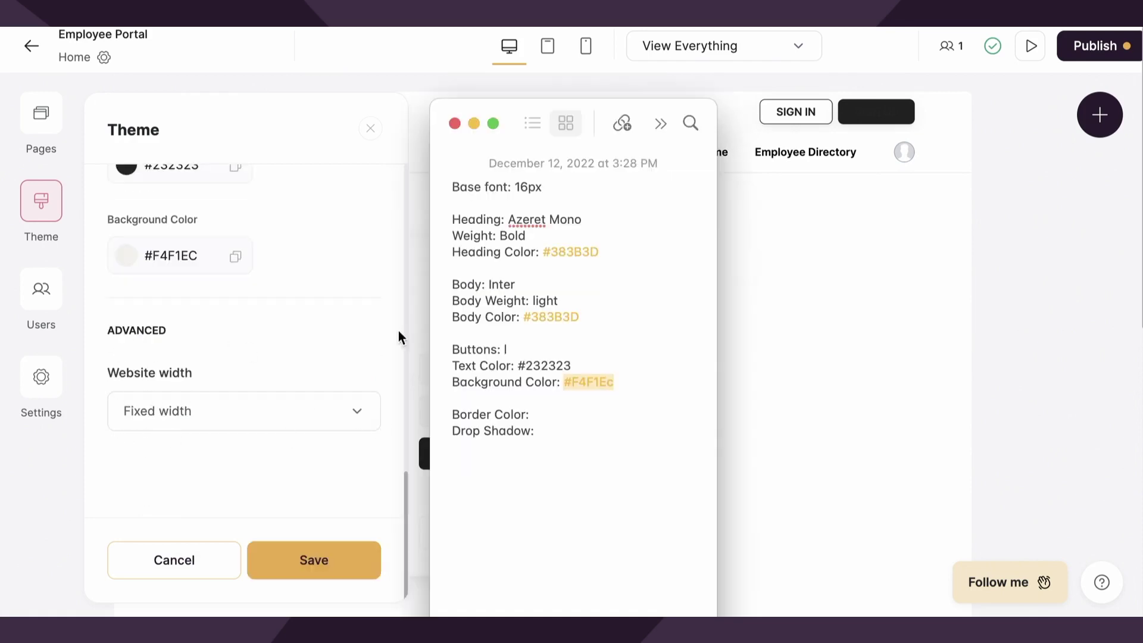
{"action": "left_click", "coordinate": [318, 528]}
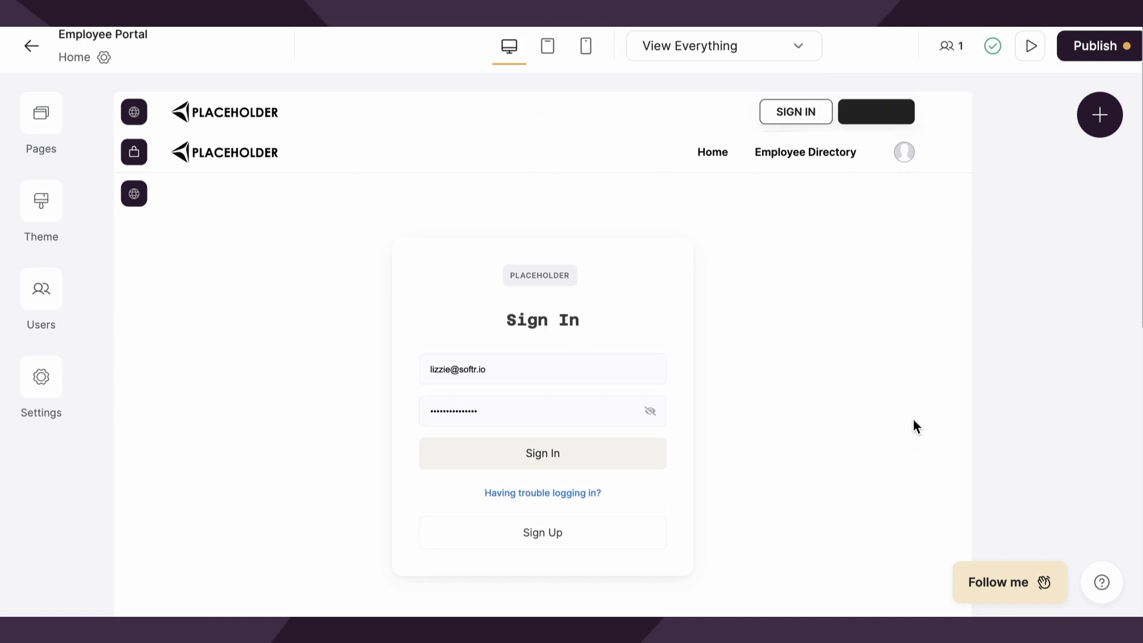
Review the restyled Home page and open the style settings of the employee list block on the Employees page.
{"action": "scroll", "coordinate": [787, 375], "scroll_direction": "down", "scroll_amount": 3}
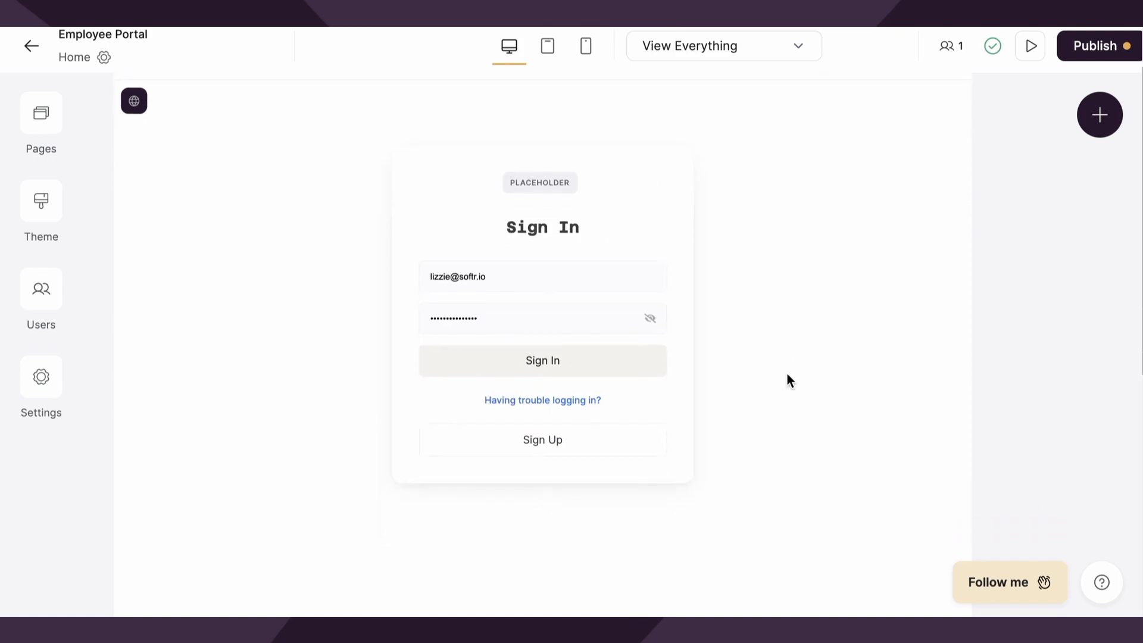
{"action": "scroll", "coordinate": [787, 373], "scroll_direction": "up", "scroll_amount": 3}
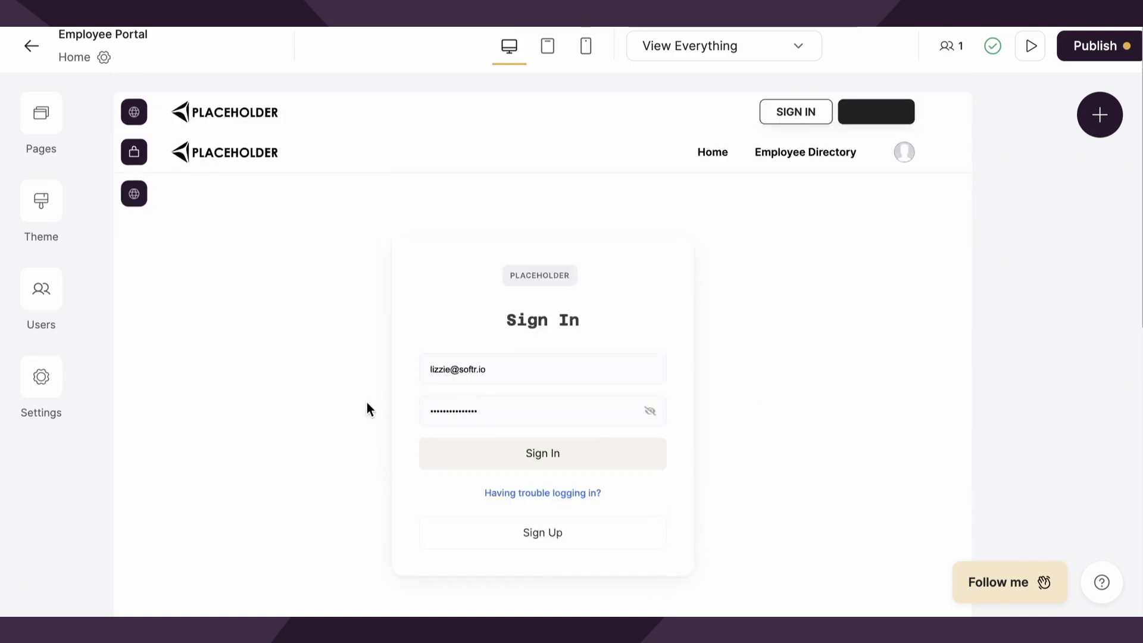
{"action": "left_click", "coordinate": [794, 444]}
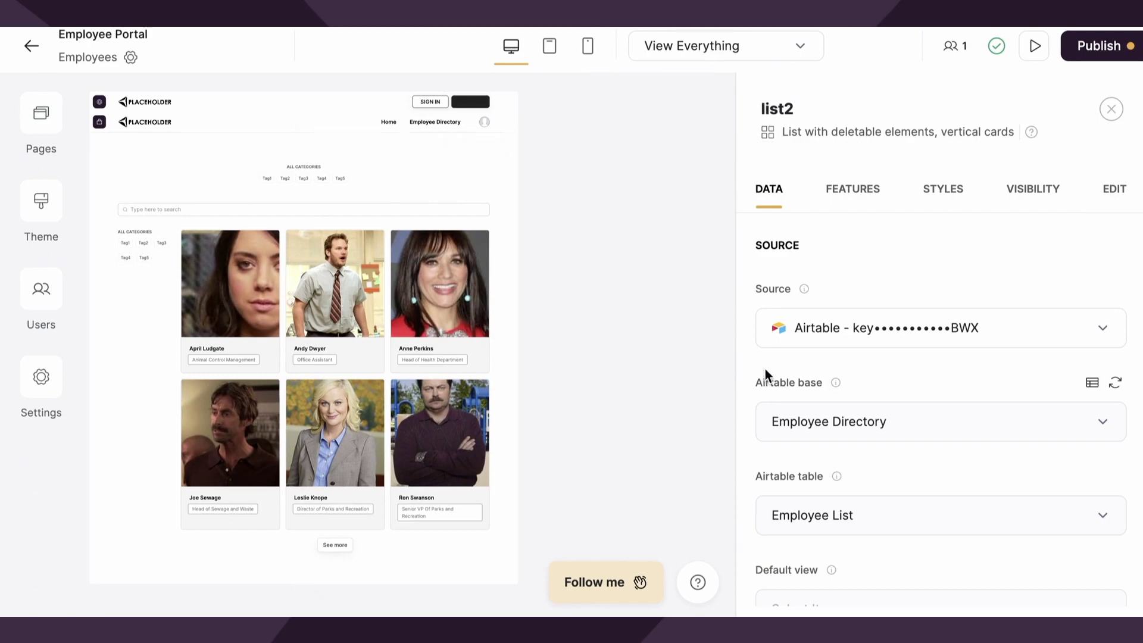
{"action": "left_click", "coordinate": [950, 194]}
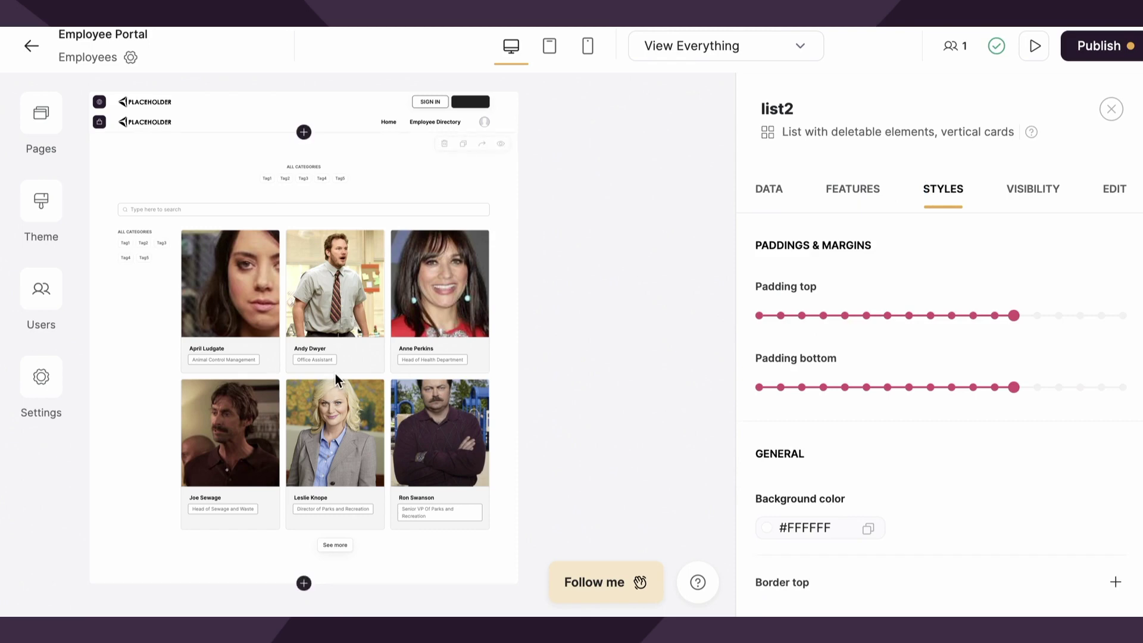
Copy the main site background color from the style notes and set the employee list block's background color to #F7F7F9.
{"action": "scroll", "coordinate": [1033, 342], "scroll_direction": "down", "scroll_amount": 2}
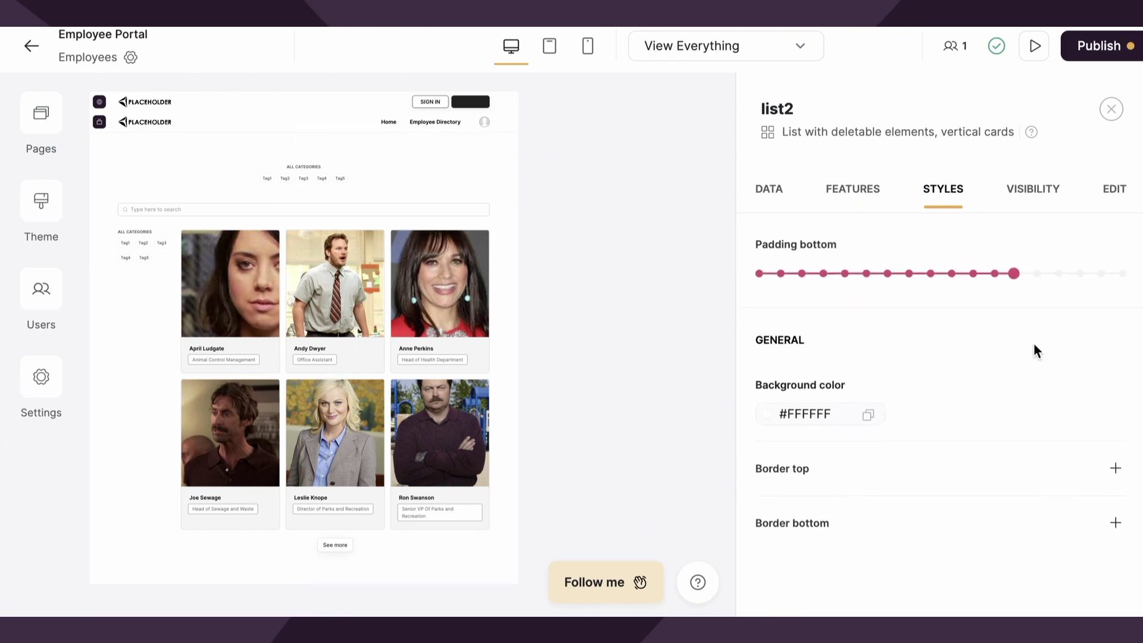
{"action": "scroll", "coordinate": [1033, 343], "scroll_direction": "up", "scroll_amount": 2}
{"action": "scroll", "coordinate": [1033, 352], "scroll_direction": "down", "scroll_amount": 2}
{"action": "left_click", "coordinate": [774, 394]}
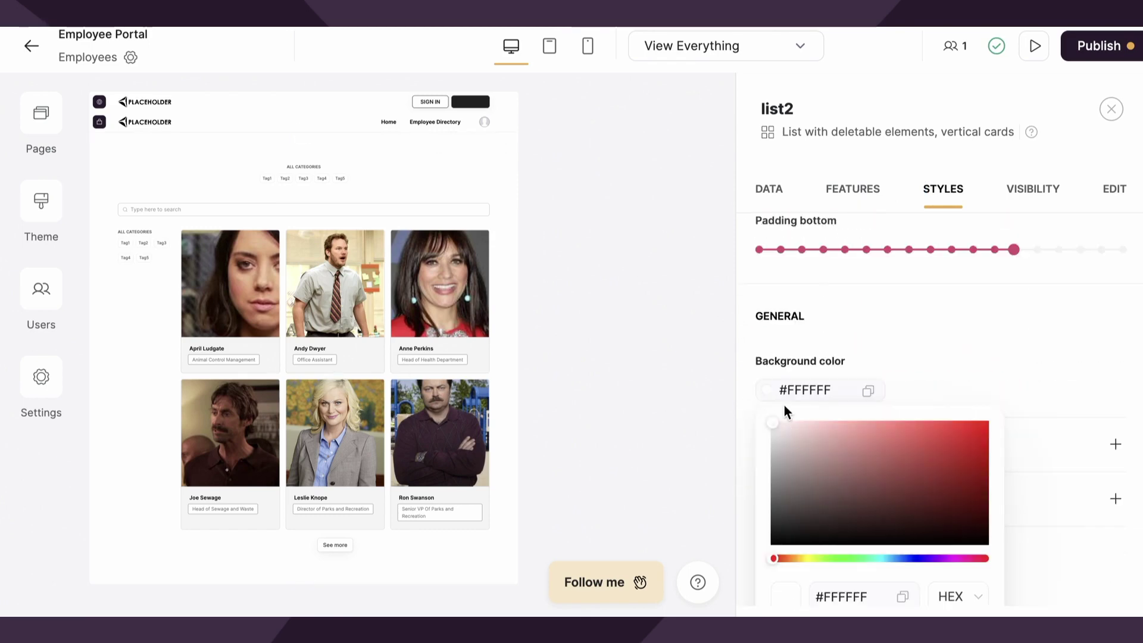
{"action": "scroll", "coordinate": [868, 506], "scroll_direction": "down", "scroll_amount": 3}
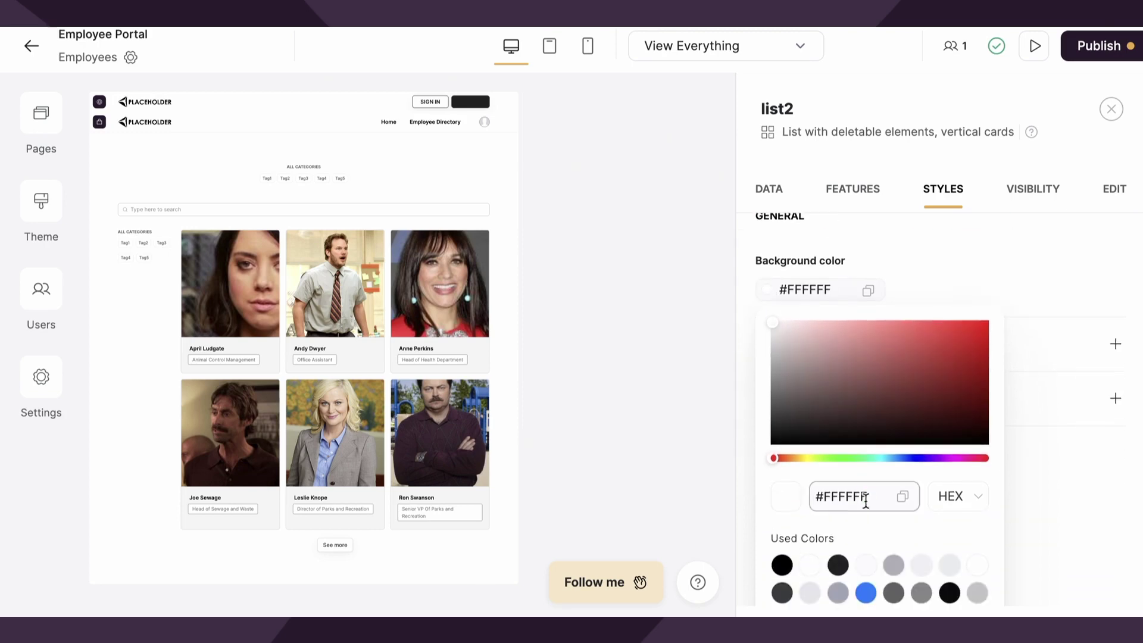
{"action": "key", "text": "super+Tab"}
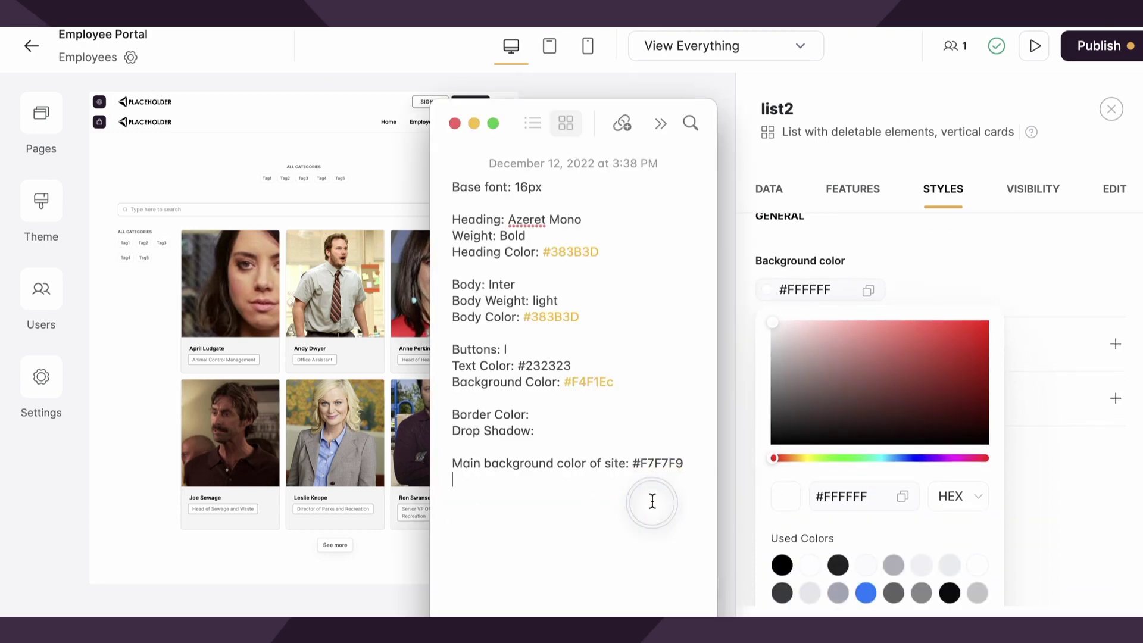
{"action": "left_click_drag", "start_coordinate": [633, 463], "coordinate": [698, 463]}
{"action": "key", "text": "super+c"}
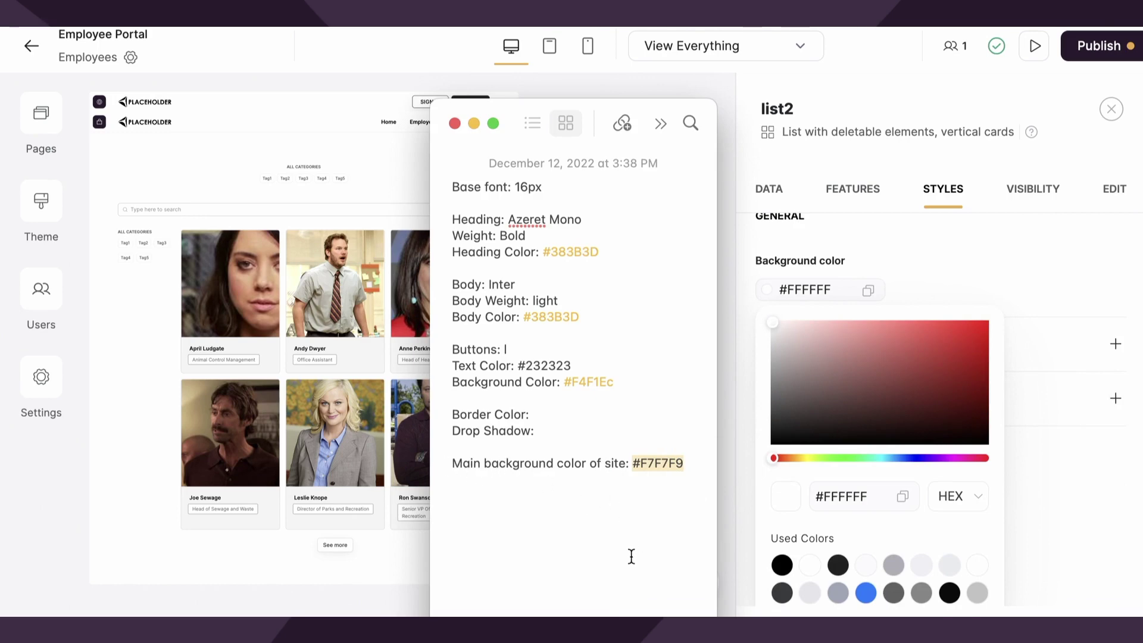
{"action": "left_click", "coordinate": [637, 533]}
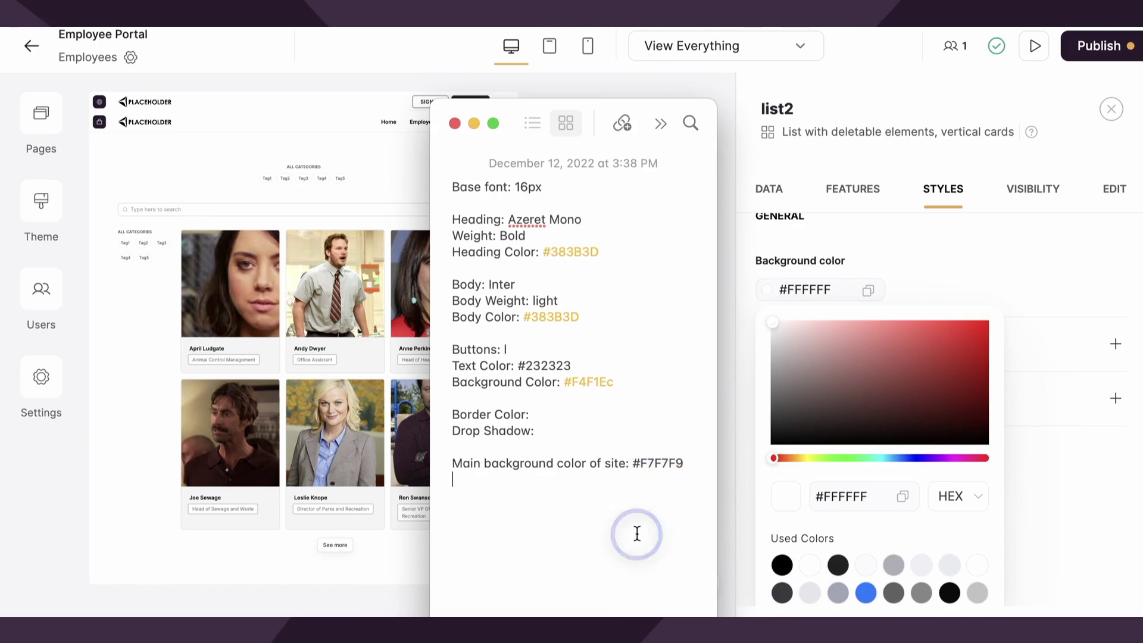
{"action": "left_click", "coordinate": [847, 505]}
{"action": "key", "text": "super+v"}
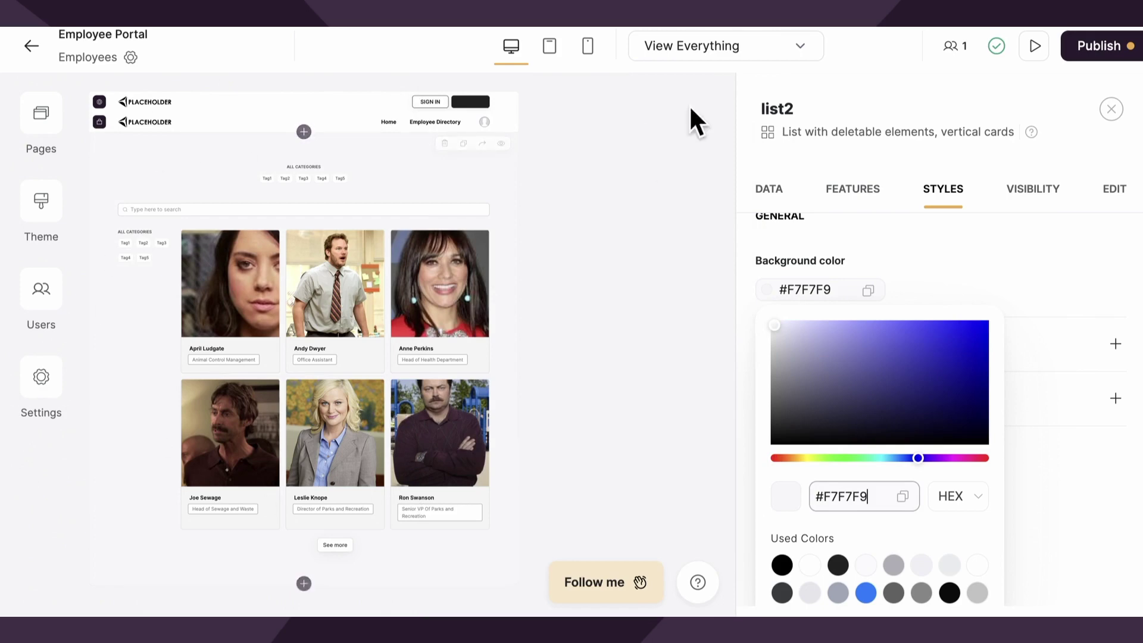
{"action": "left_click", "coordinate": [1016, 265]}
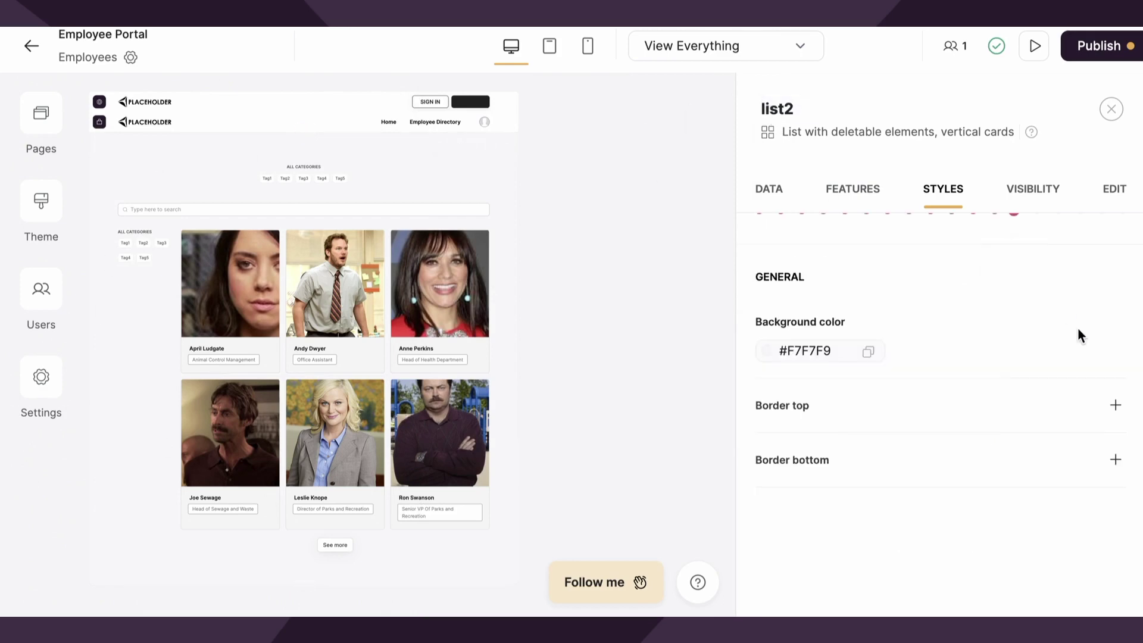
Try top and bottom borders on the employee list block and remove both.
{"action": "left_click", "coordinate": [1115, 403]}
{"action": "left_click", "coordinate": [1115, 460]}
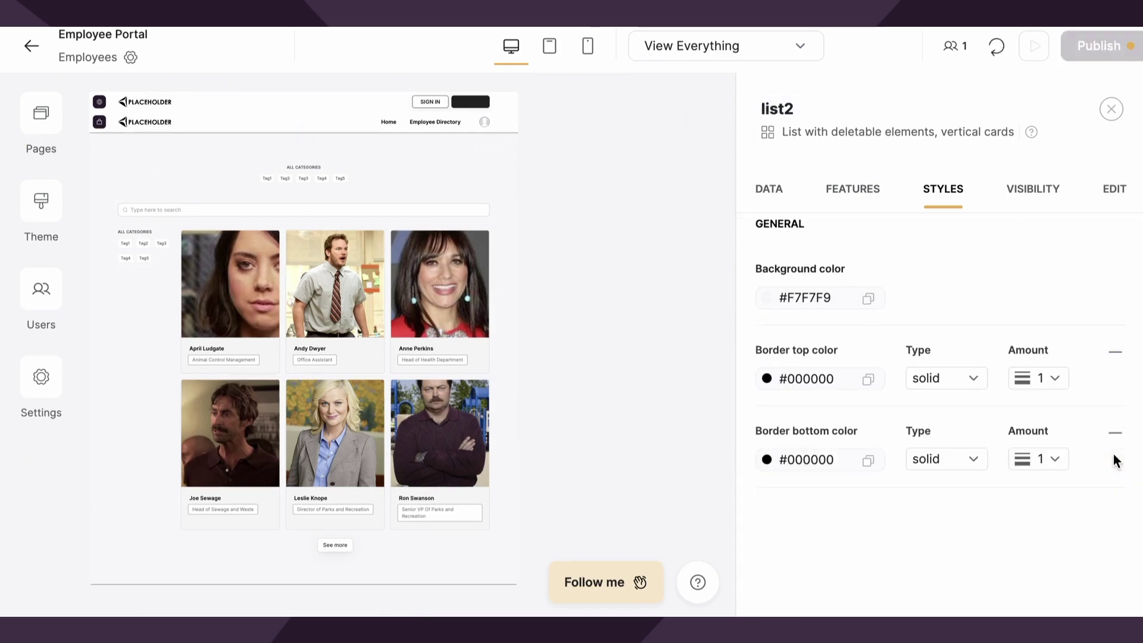
{"action": "left_click", "coordinate": [1115, 431]}
{"action": "left_click", "coordinate": [1115, 352]}
{"action": "scroll", "coordinate": [1017, 359], "scroll_direction": "up", "scroll_amount": 3}
{"action": "scroll", "coordinate": [1017, 359], "scroll_direction": "up", "scroll_amount": 1}
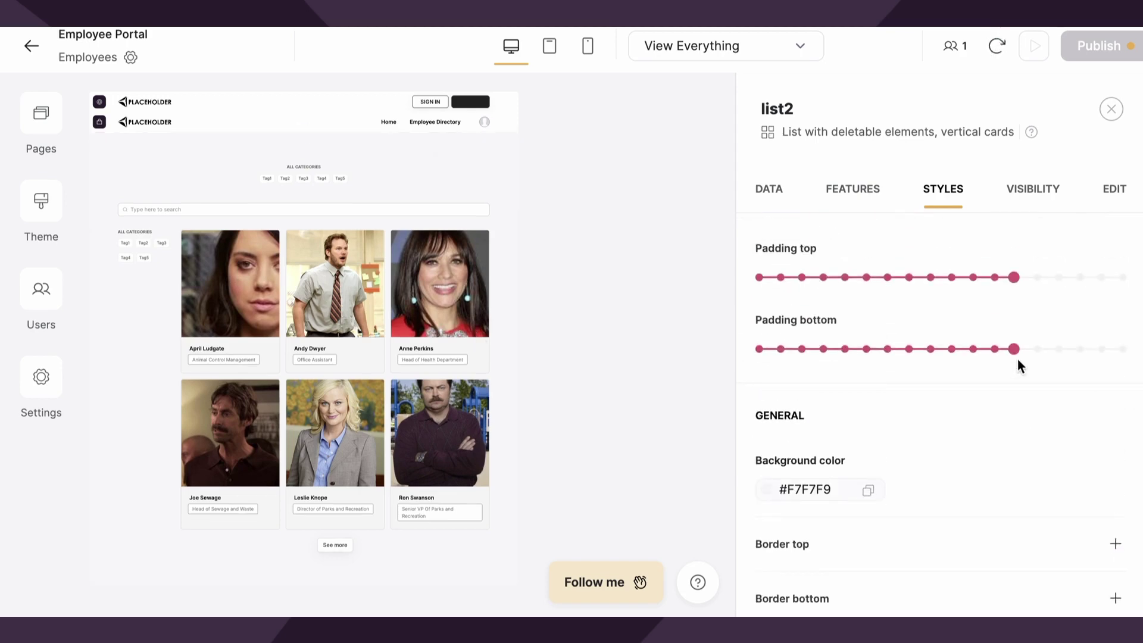
Publish the app's updates and open a preview of the Employees page.
{"action": "left_click", "coordinate": [1101, 46]}
{"action": "left_click", "coordinate": [992, 348]}
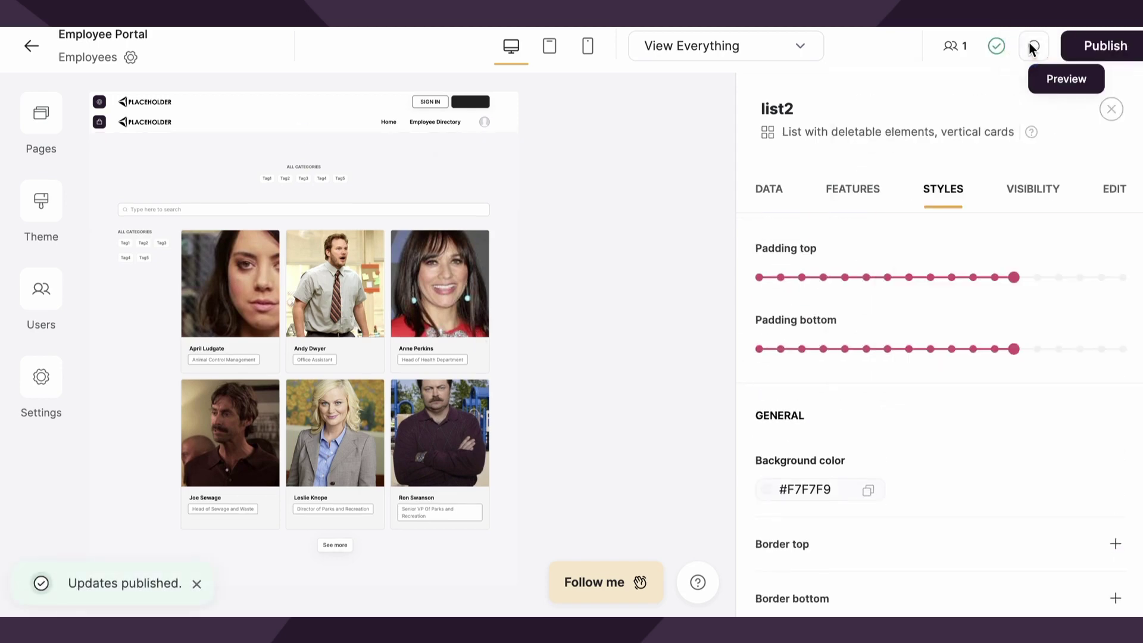
{"action": "left_click", "coordinate": [1031, 47]}
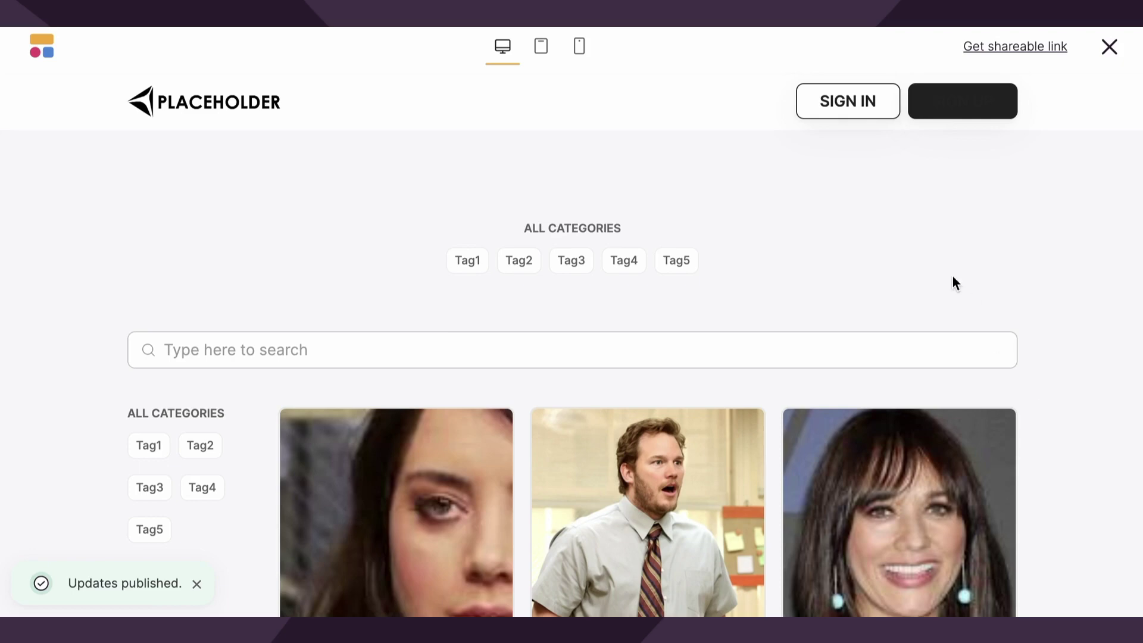
Examine the background and employee cards in the page preview and return to the editor.
{"action": "scroll", "coordinate": [952, 279], "scroll_direction": "down", "scroll_amount": 5}
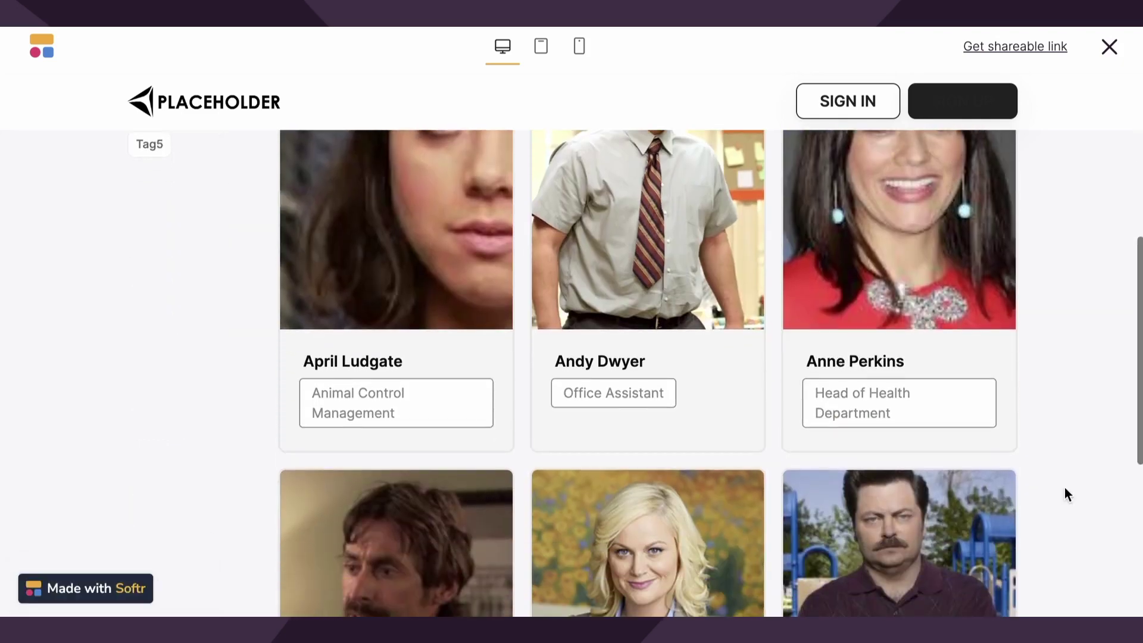
{"action": "scroll", "coordinate": [1064, 488], "scroll_direction": "up", "scroll_amount": 3}
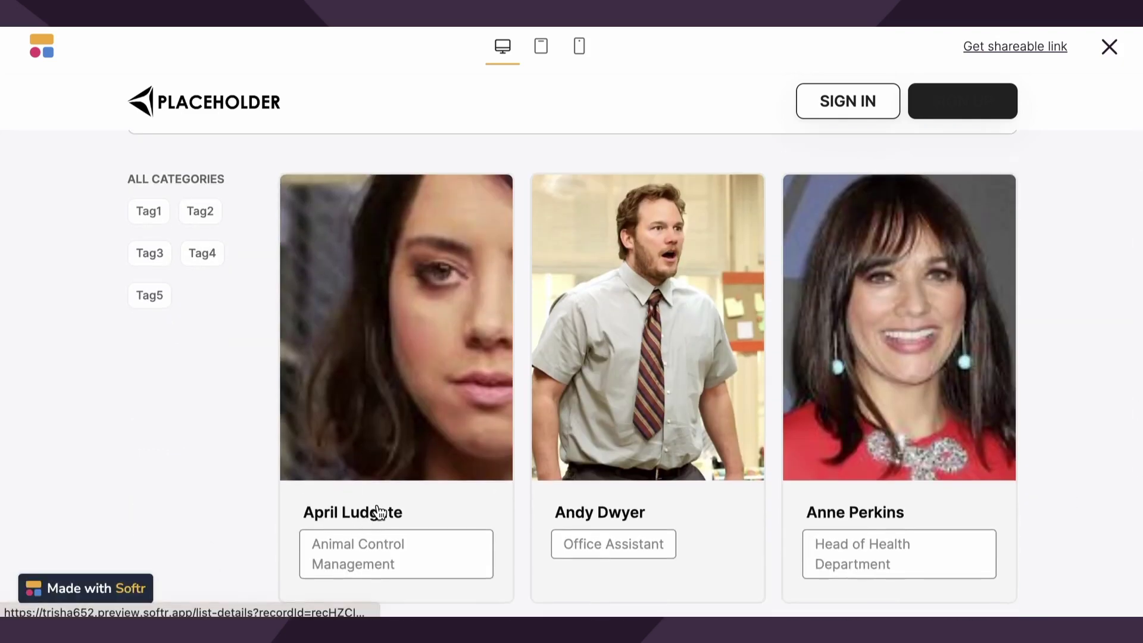
{"action": "scroll", "coordinate": [944, 524], "scroll_direction": "down", "scroll_amount": 1}
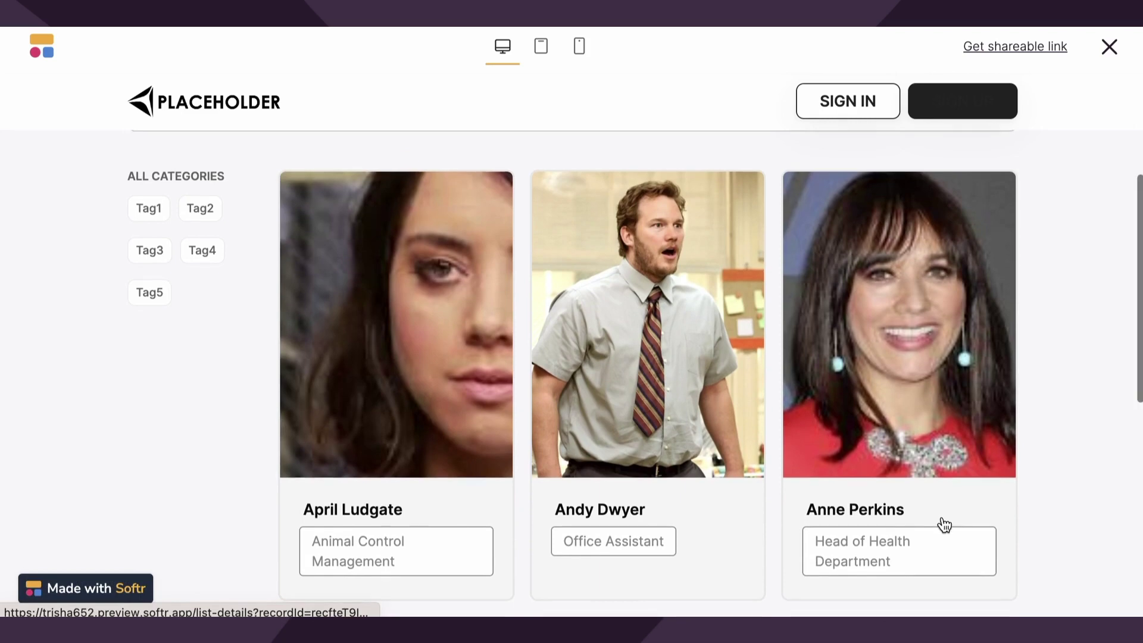
{"action": "scroll", "coordinate": [947, 518], "scroll_direction": "down", "scroll_amount": 2}
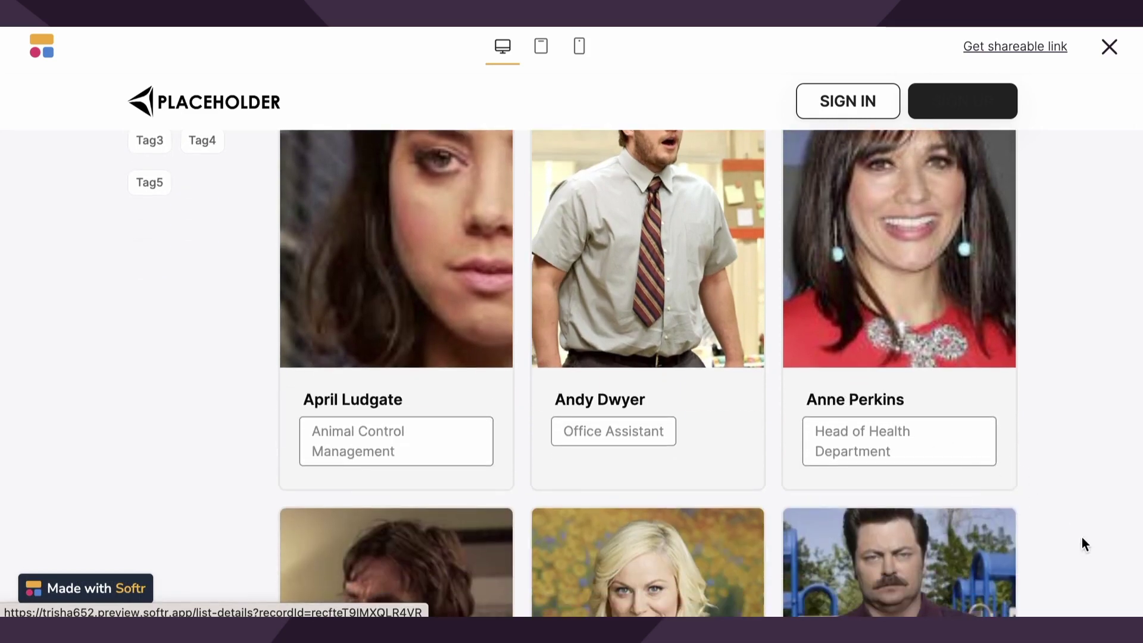
{"action": "scroll", "coordinate": [1080, 537], "scroll_direction": "up", "scroll_amount": 1}
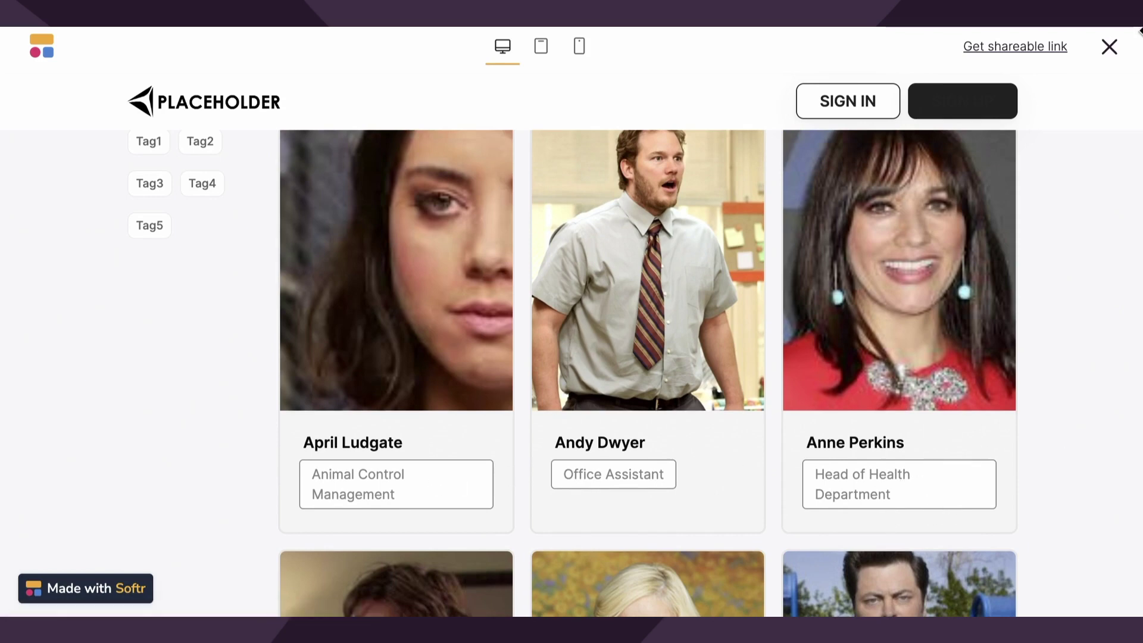
{"action": "left_click", "coordinate": [1111, 48]}
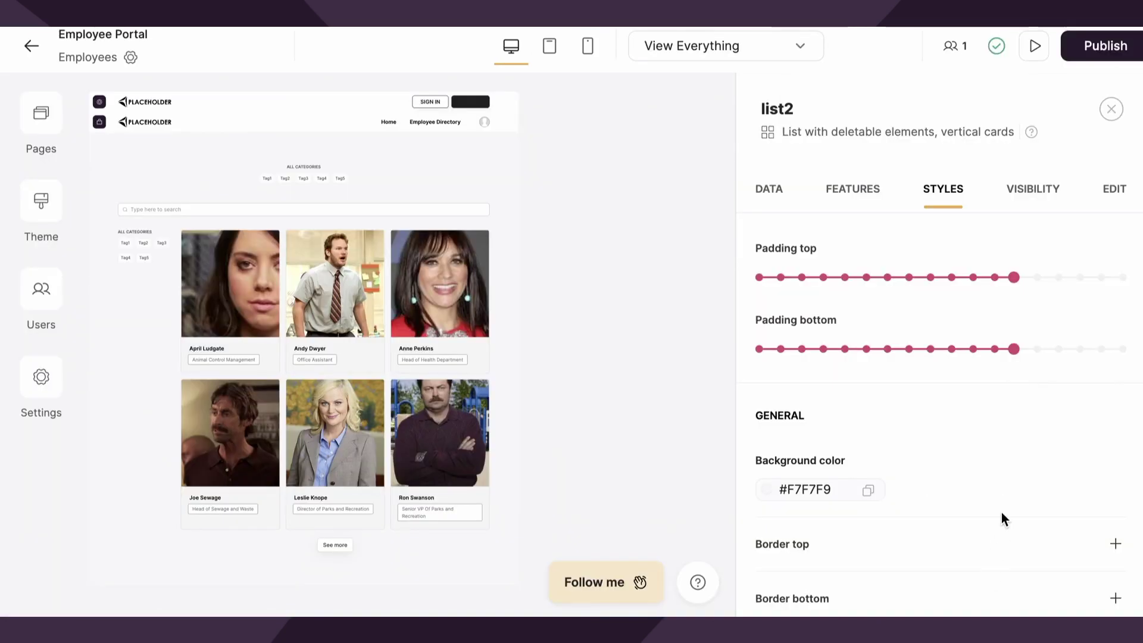
Look at the Photo field's options in the employee list block and open the style settings for the list items.
{"action": "scroll", "coordinate": [1001, 512], "scroll_direction": "down", "scroll_amount": 3}
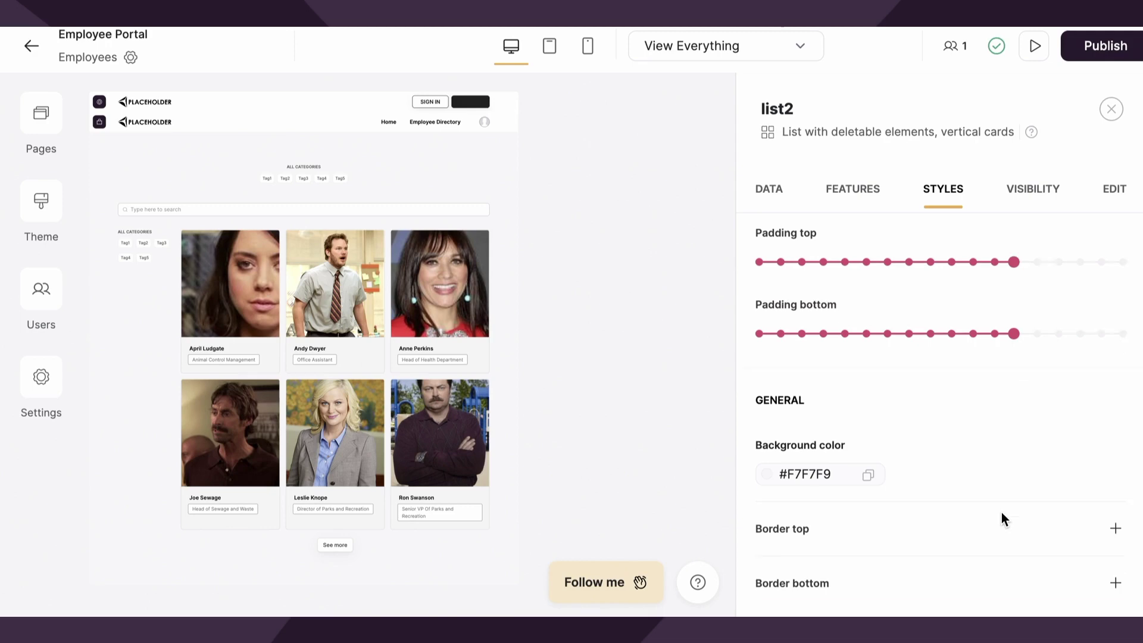
{"action": "left_click", "coordinate": [851, 189]}
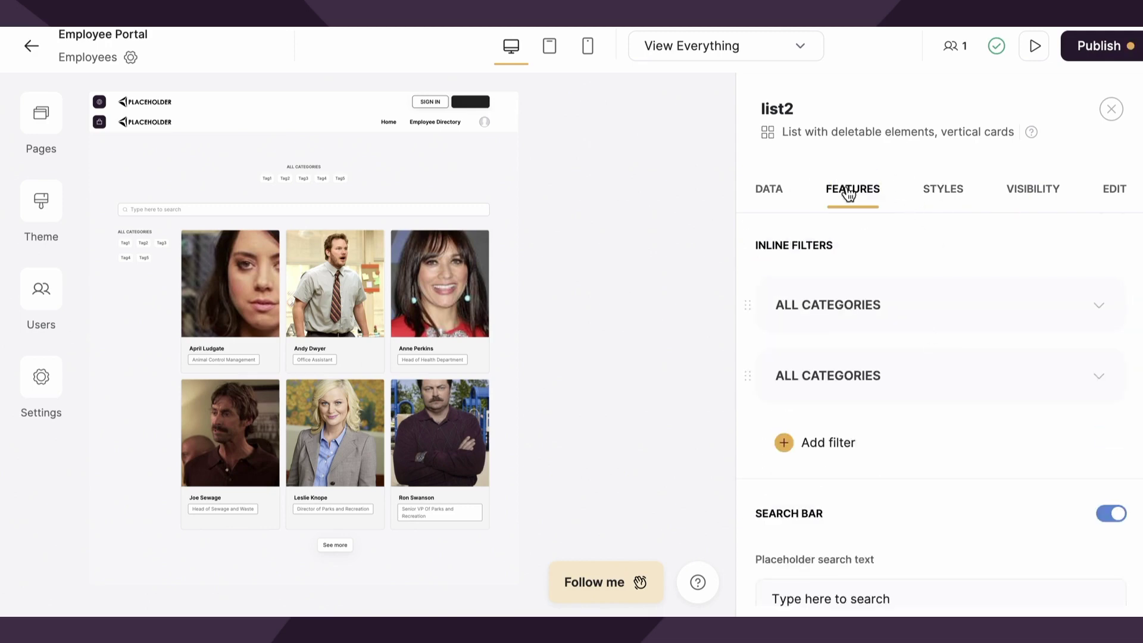
{"action": "scroll", "coordinate": [862, 411], "scroll_direction": "down", "scroll_amount": 8}
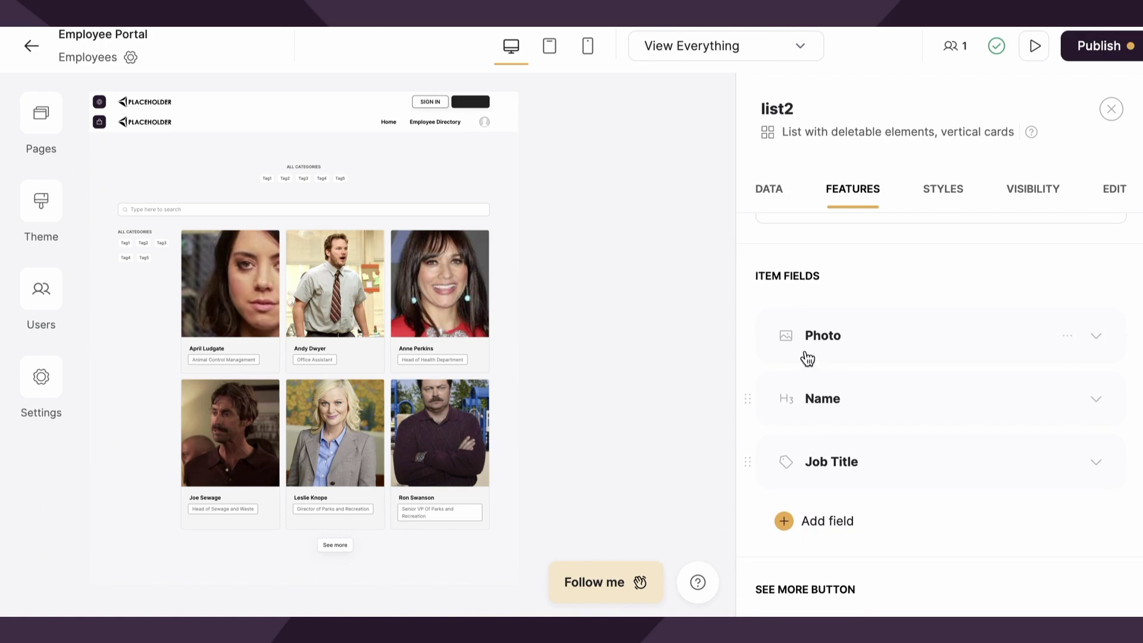
{"action": "mouse_move", "coordinate": [1073, 347]}
{"action": "left_click", "coordinate": [1069, 339]}
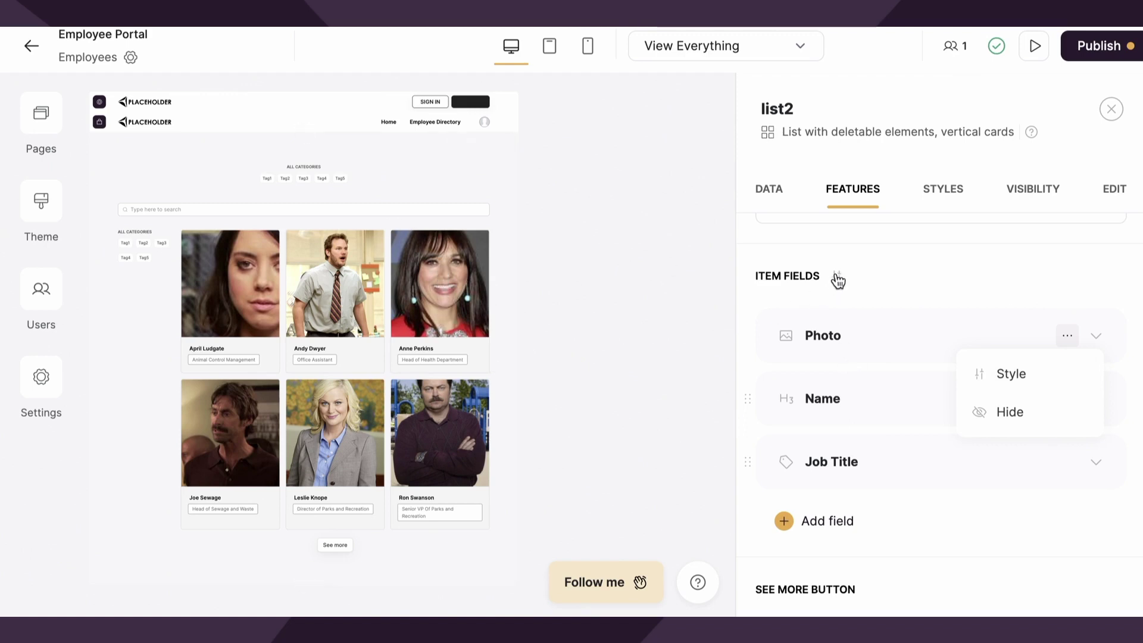
{"action": "left_click", "coordinate": [838, 277]}
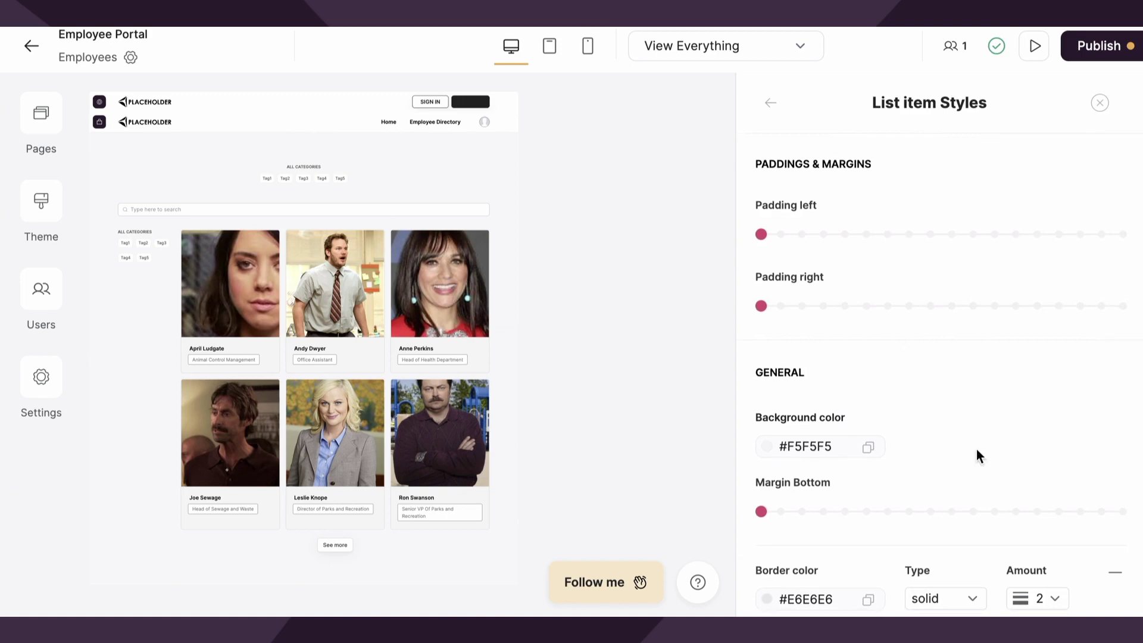
{"action": "scroll", "coordinate": [976, 449], "scroll_direction": "down", "scroll_amount": 1}
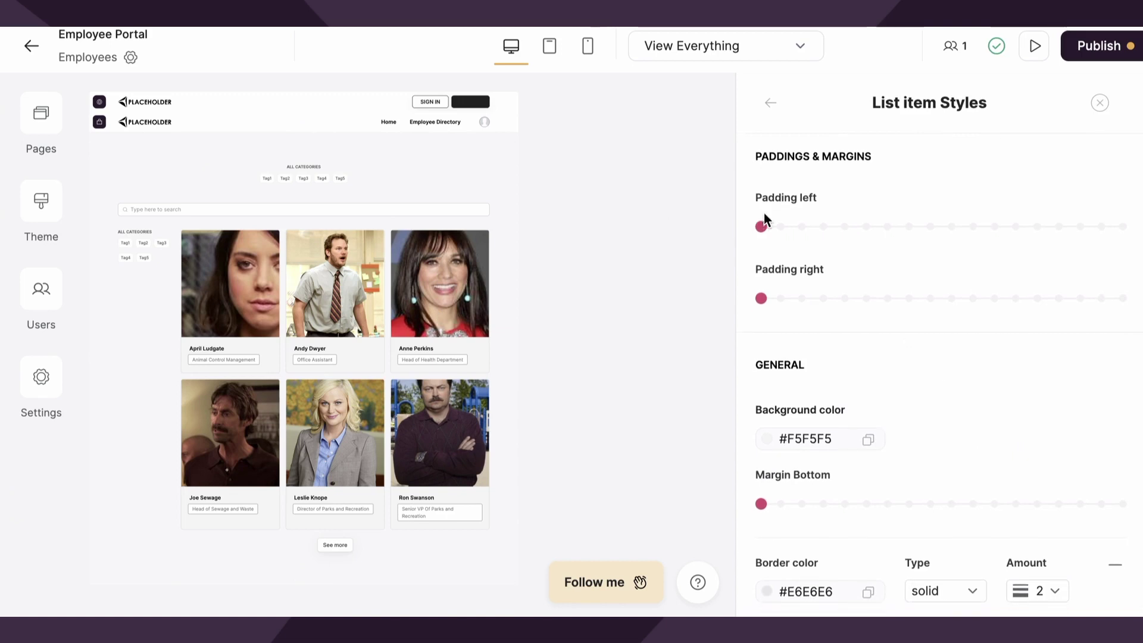
Try wider left and right padding on the list items and reset both to the minimum.
{"action": "left_click_drag", "start_coordinate": [799, 228], "coordinate": [868, 227]}
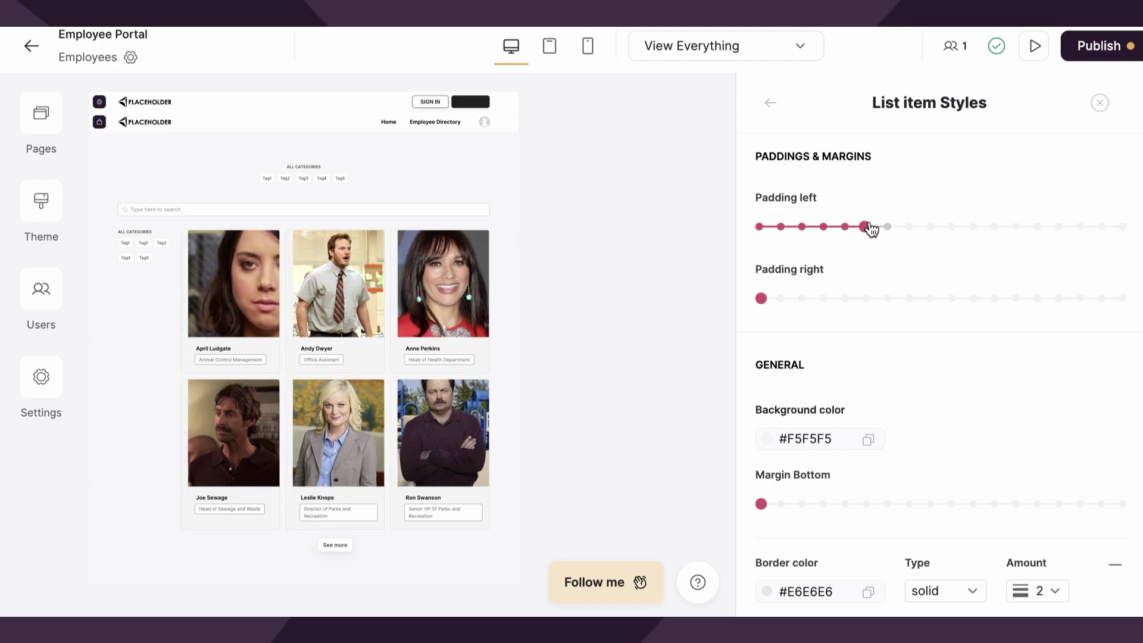
{"action": "left_click", "coordinate": [866, 299]}
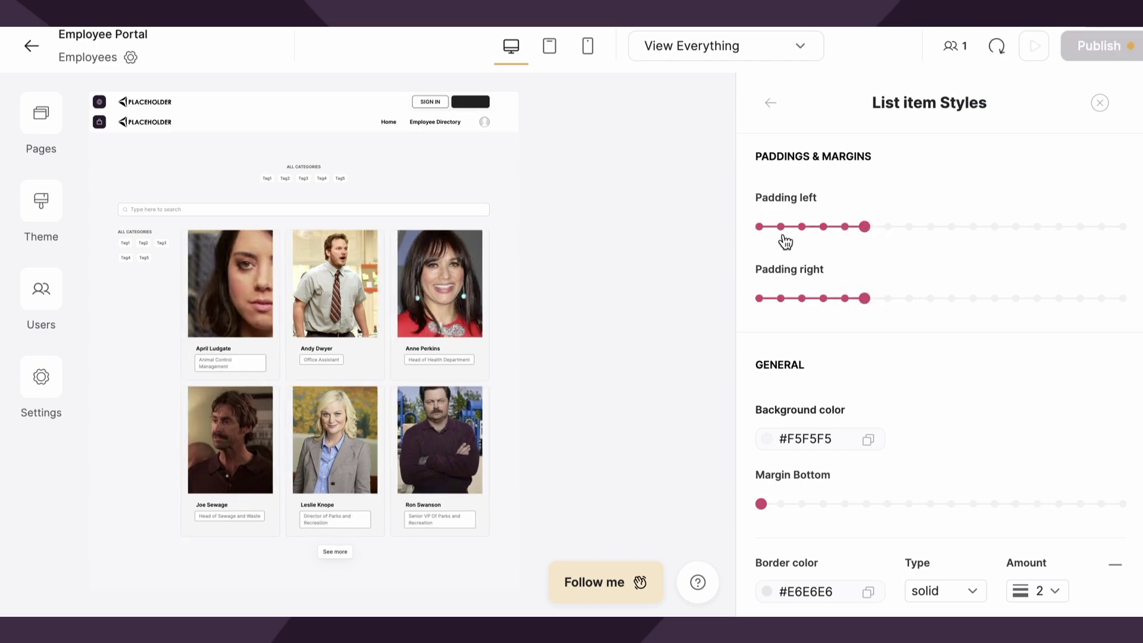
{"action": "left_click", "coordinate": [765, 228]}
{"action": "left_click", "coordinate": [761, 298]}
Set the list items' background color to white, #FFFFFF.
{"action": "scroll", "coordinate": [773, 297], "scroll_direction": "down", "scroll_amount": 3}
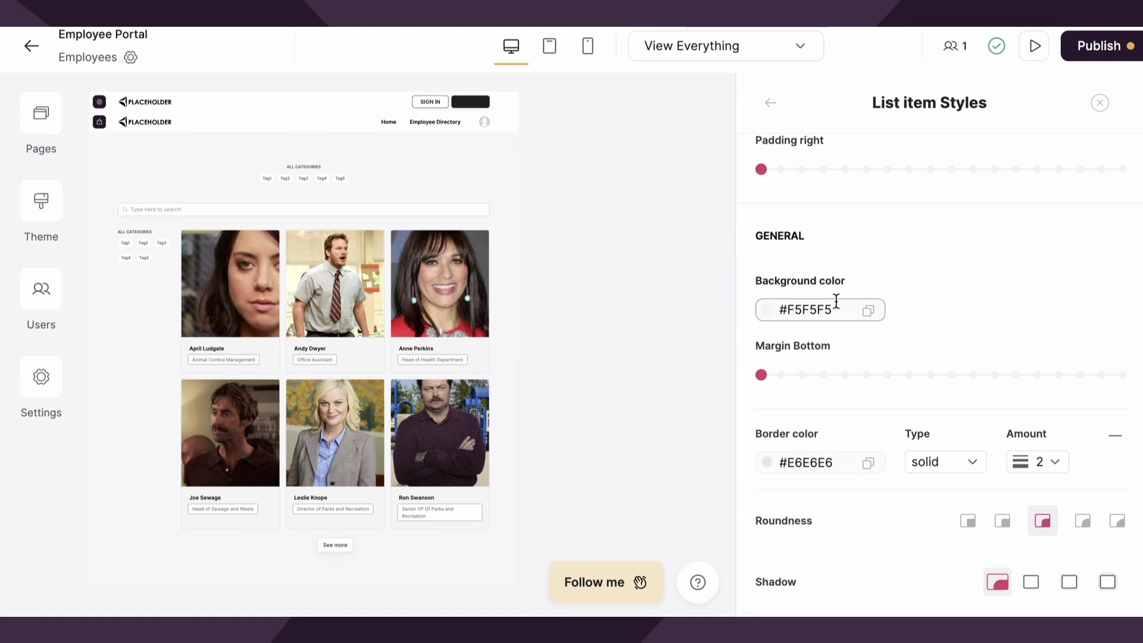
{"action": "left_click", "coordinate": [805, 309]}
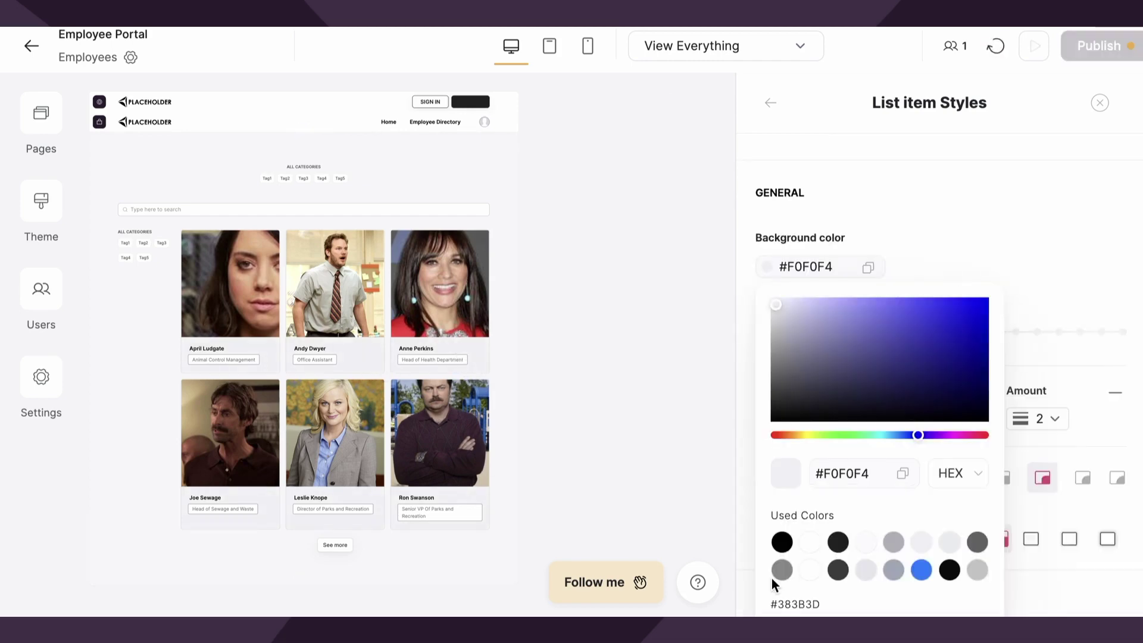
{"action": "left_click", "coordinate": [810, 569]}
{"action": "left_click", "coordinate": [905, 238]}
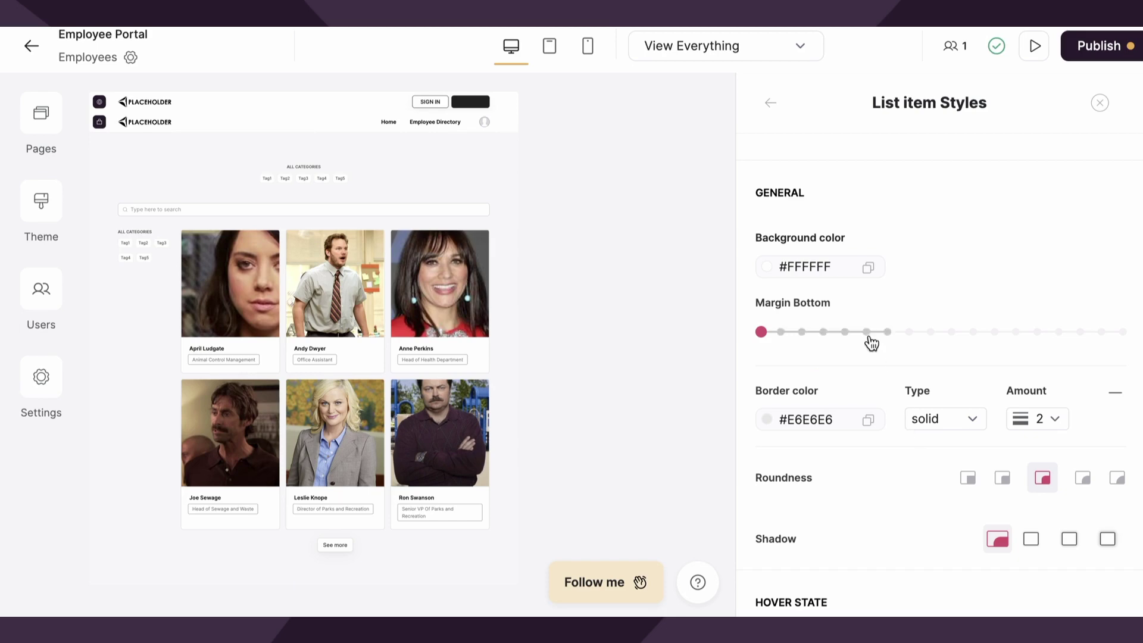
Try #212121 as the list items' border color, and settle on gray #868686.
{"action": "scroll", "coordinate": [834, 328], "scroll_direction": "down", "scroll_amount": 1}
{"action": "left_click", "coordinate": [768, 362]}
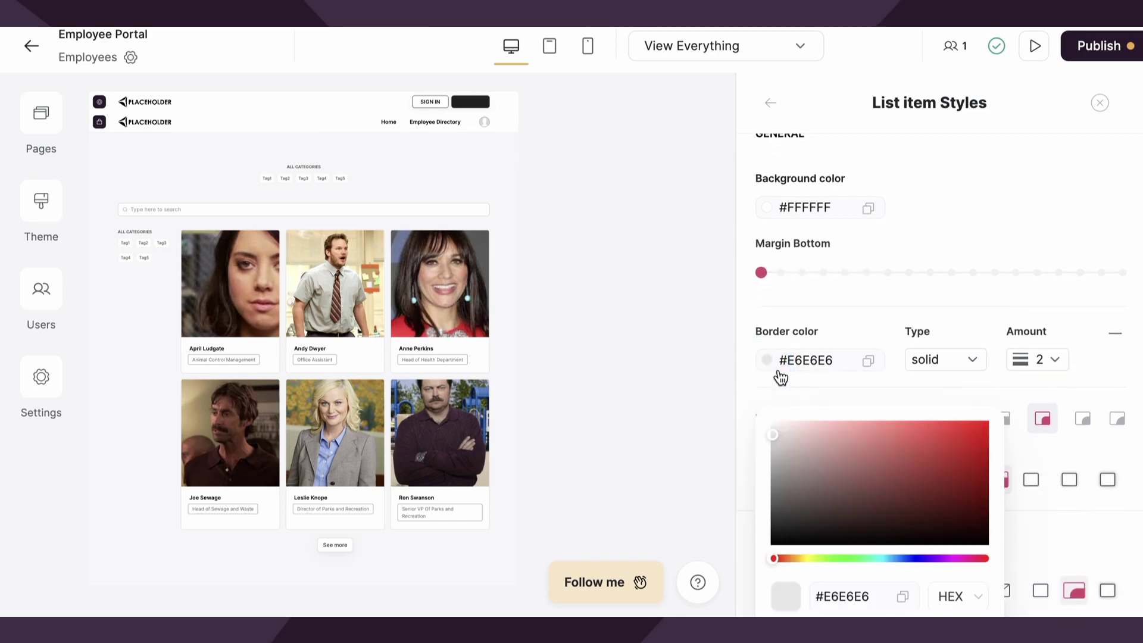
{"action": "scroll", "coordinate": [892, 553], "scroll_direction": "down", "scroll_amount": 3}
{"action": "left_click", "coordinate": [838, 500]}
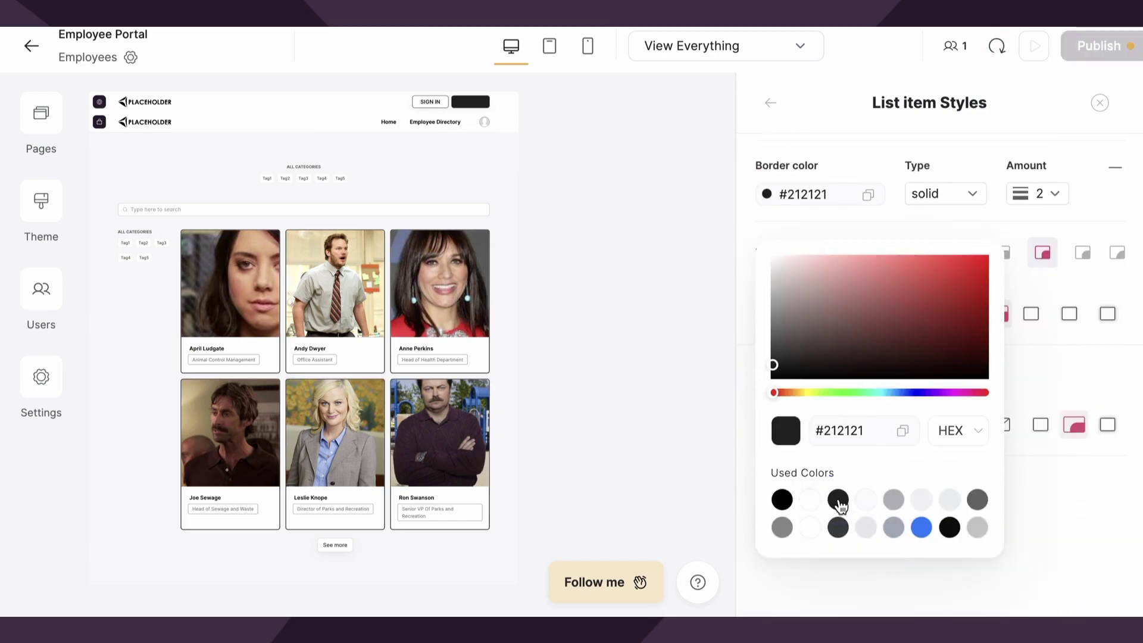
{"action": "left_click", "coordinate": [782, 528]}
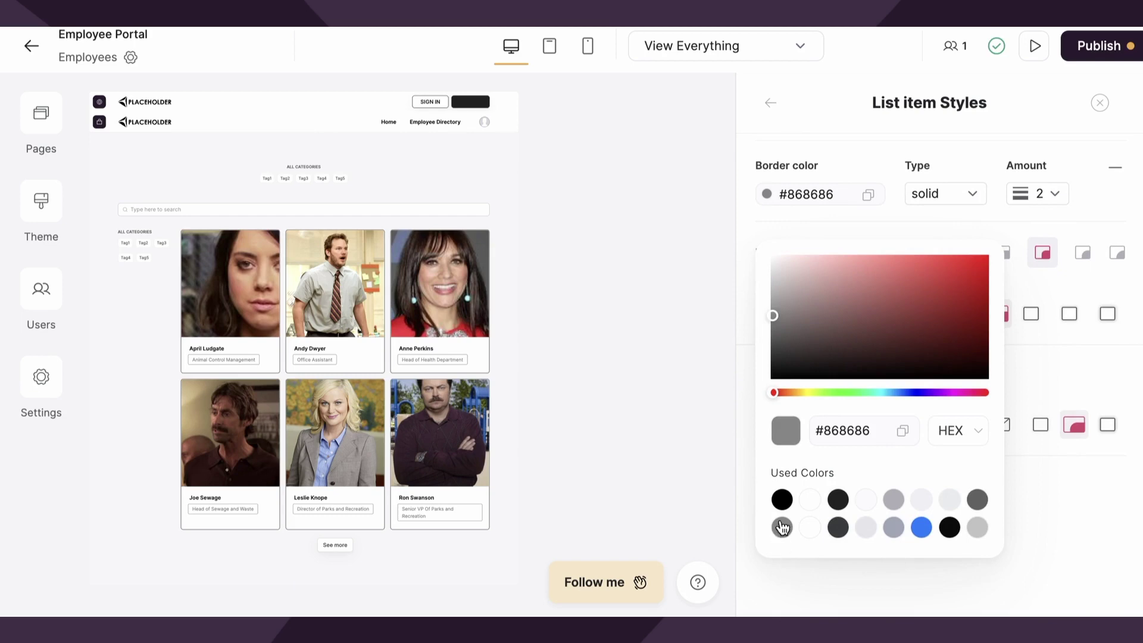
{"action": "left_click", "coordinate": [848, 143]}
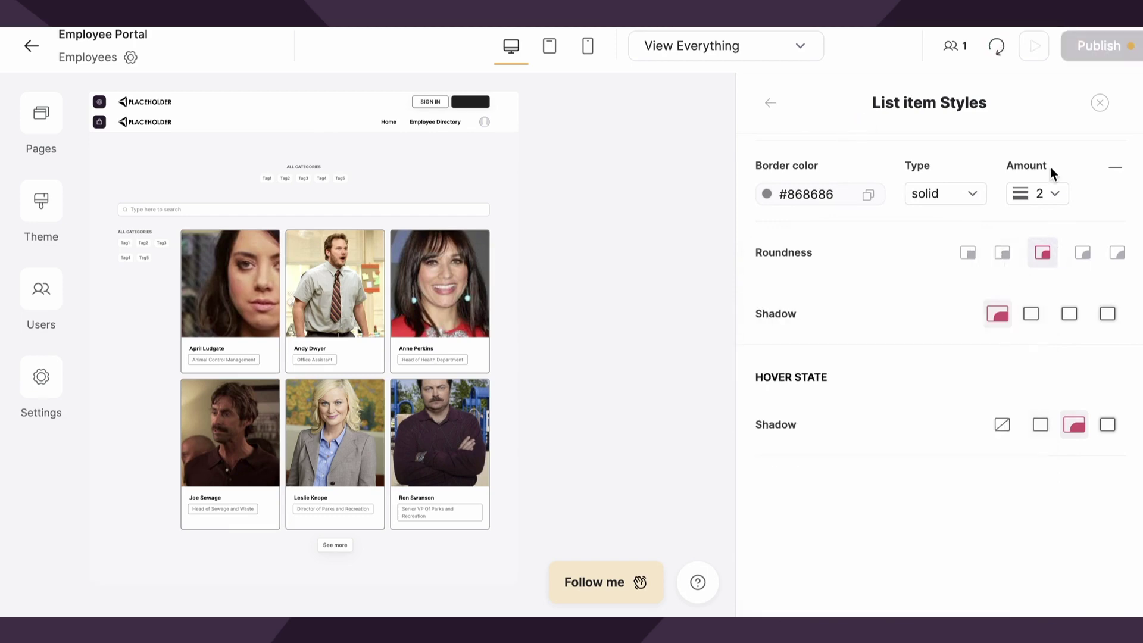
Try a border amount of 8 on the list items and set it back to 2.
{"action": "left_click", "coordinate": [1051, 193]}
{"action": "left_click", "coordinate": [1024, 337]}
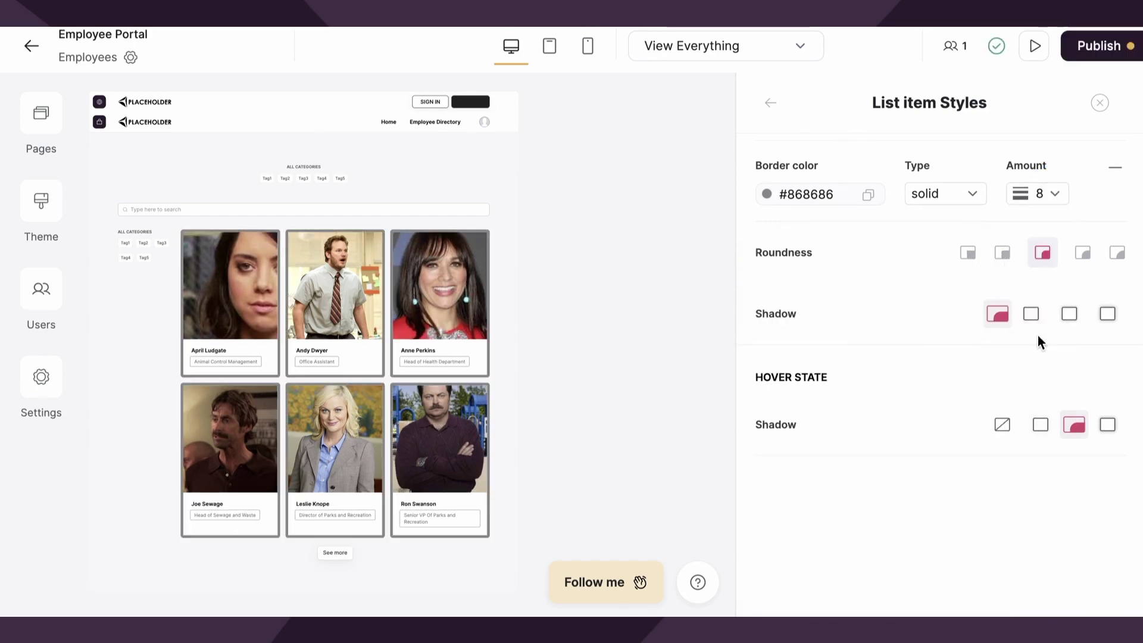
{"action": "left_click", "coordinate": [1048, 196]}
{"action": "left_click", "coordinate": [1042, 262]}
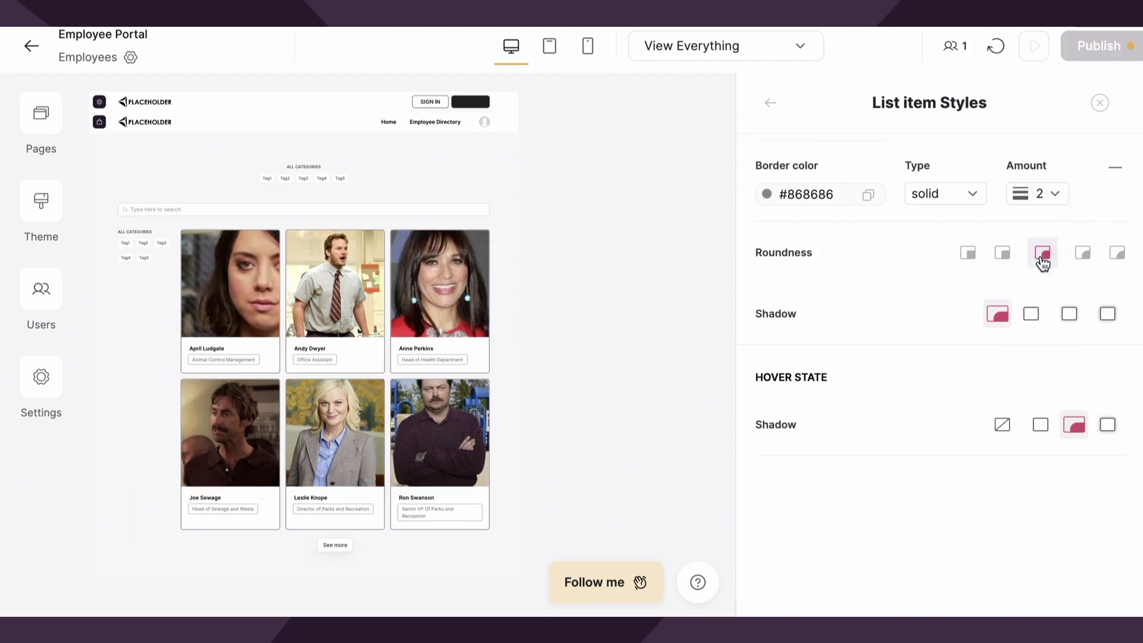
Set the list items' roundness to the fourth level and their default shadow to the second option, and open the preview.
{"action": "left_click", "coordinate": [1090, 255]}
{"action": "left_click", "coordinate": [1068, 315]}
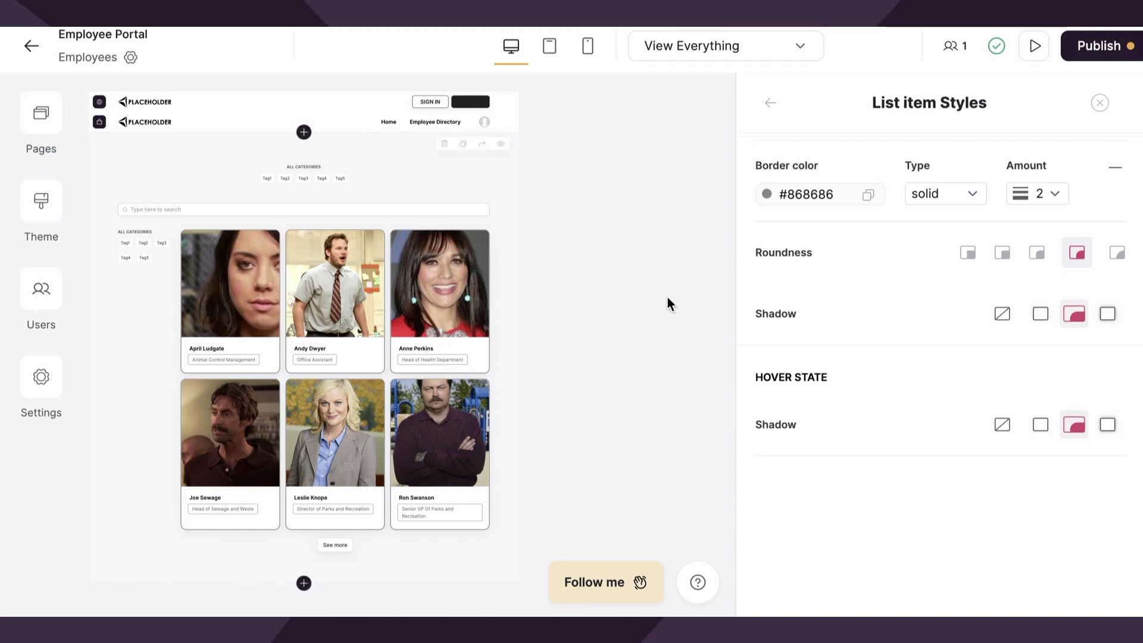
{"action": "left_click", "coordinate": [1038, 315]}
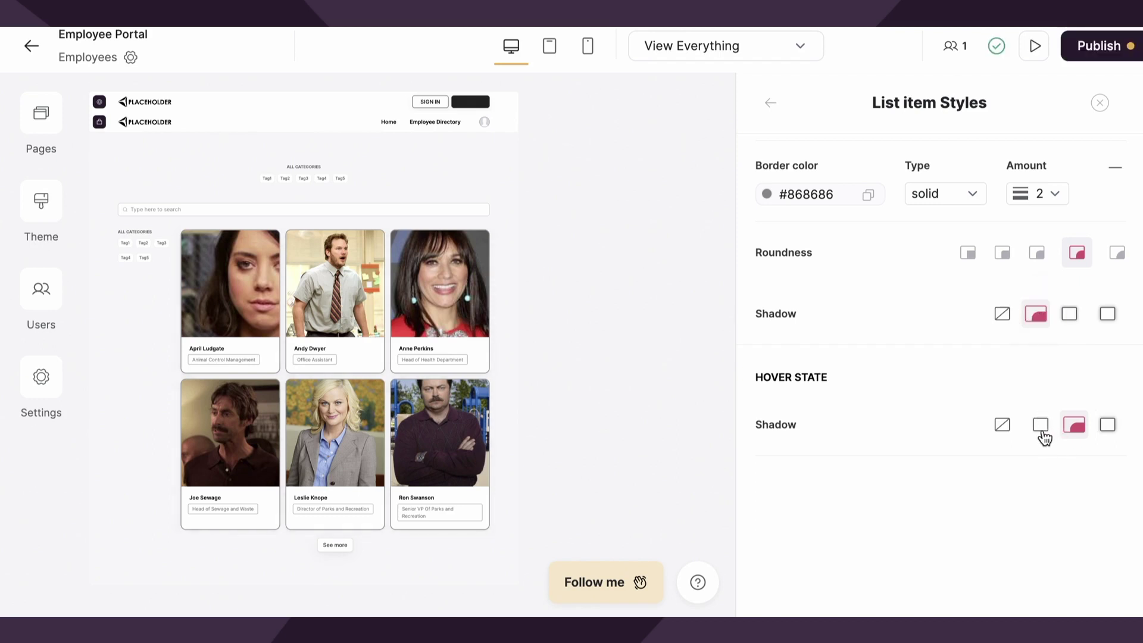
{"action": "left_click", "coordinate": [1038, 313]}
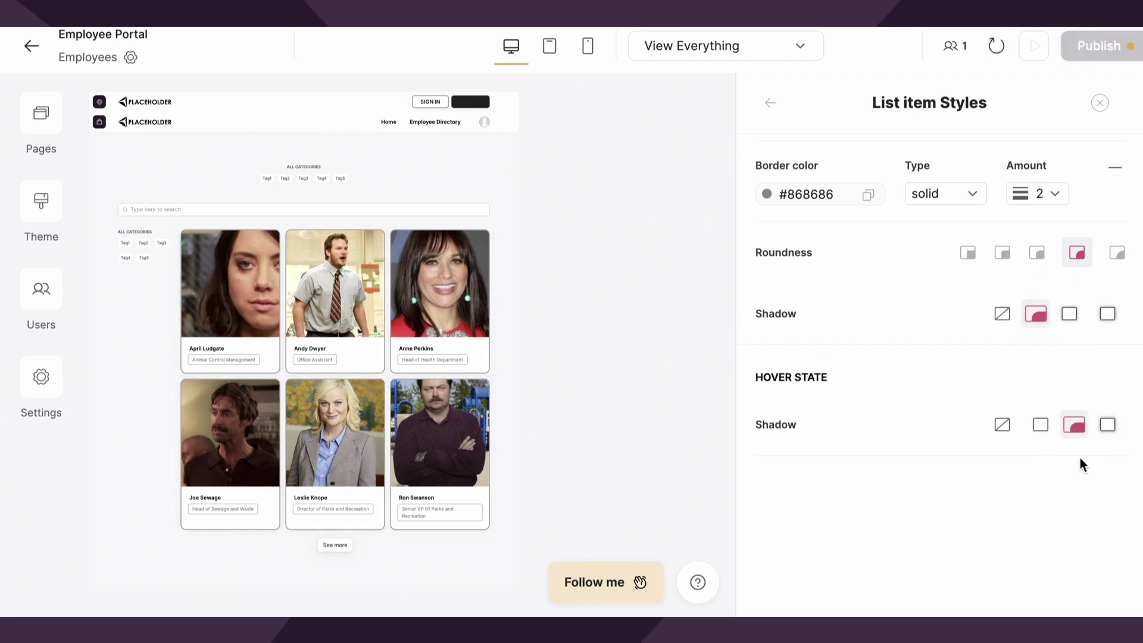
{"action": "left_click", "coordinate": [1035, 46]}
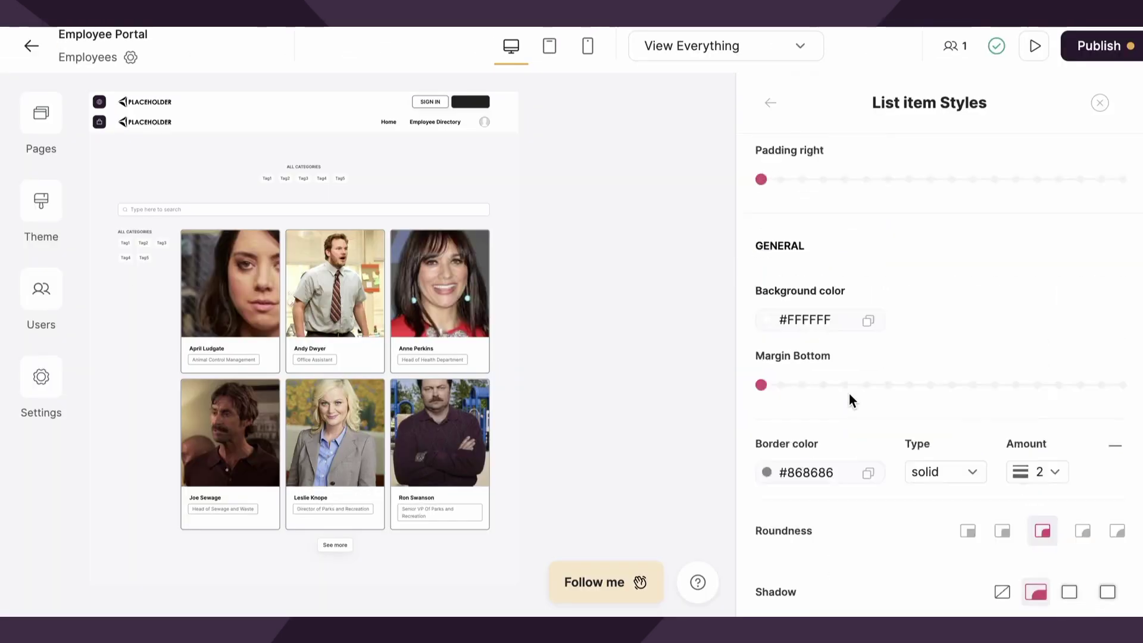
Copy the list items' border color #868686 into the style notes beside Border Color.
{"action": "scroll", "coordinate": [853, 400], "scroll_direction": "up", "scroll_amount": 1}
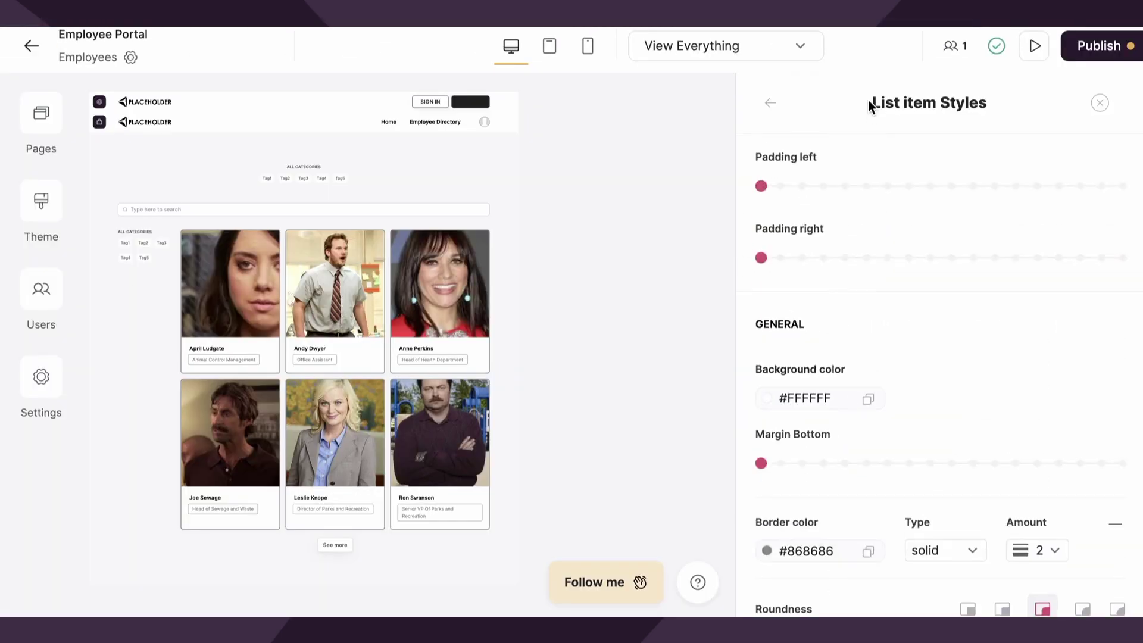
{"action": "left_click_drag", "start_coordinate": [869, 106], "coordinate": [1013, 117]}
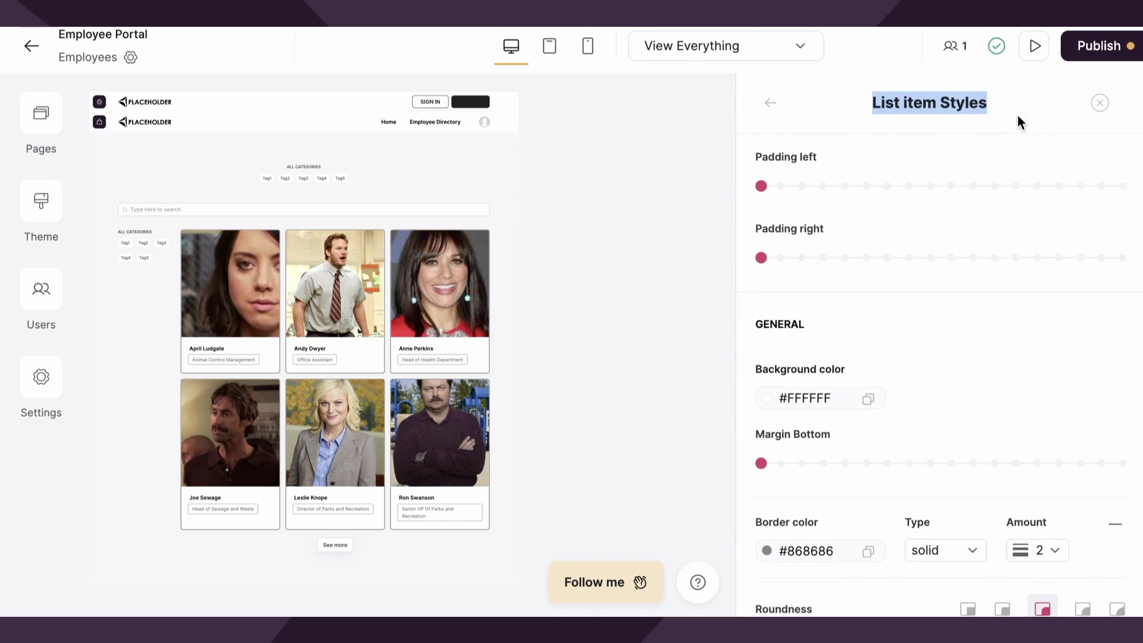
{"action": "scroll", "coordinate": [994, 410], "scroll_direction": "down", "scroll_amount": 3}
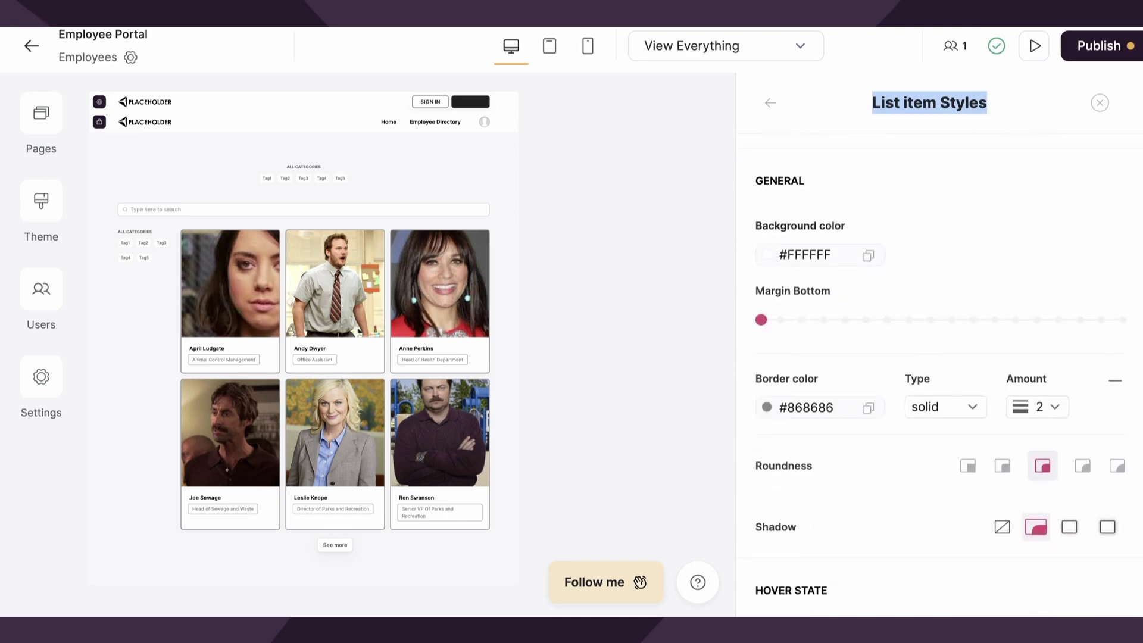
{"action": "key", "text": "super+Tab"}
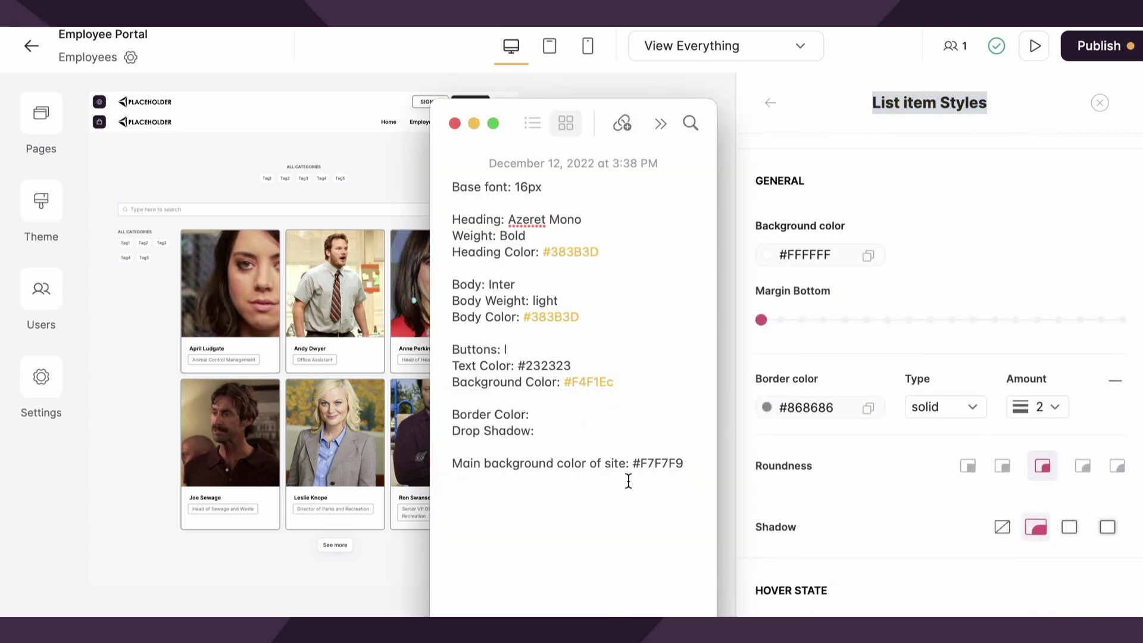
{"action": "double_click", "coordinate": [818, 409]}
{"action": "left_click", "coordinate": [869, 409]}
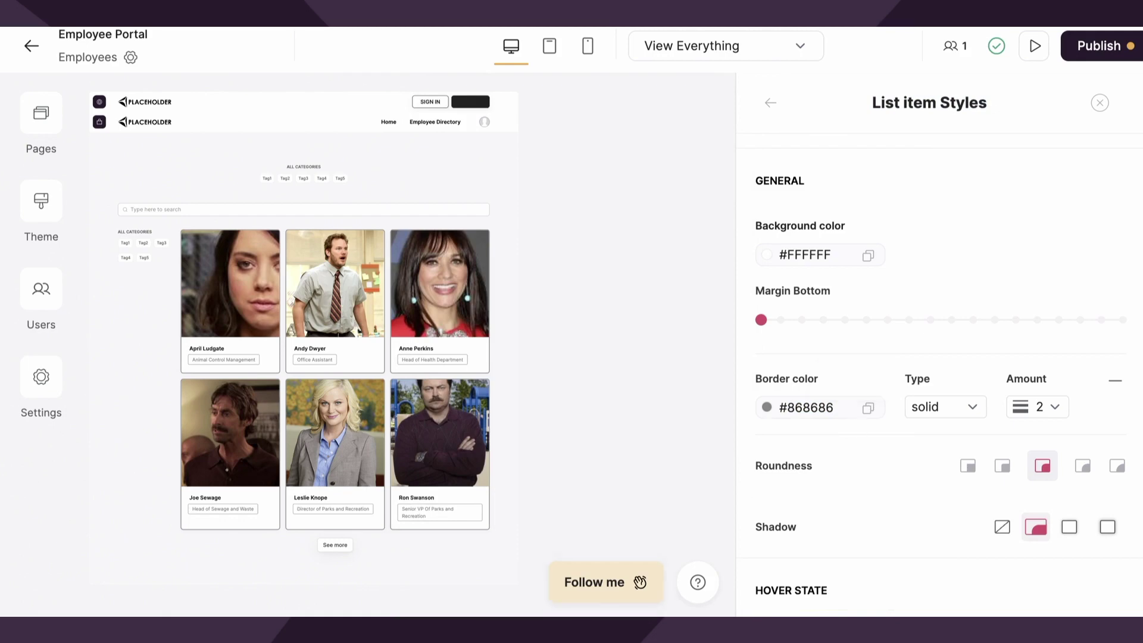
{"action": "key", "text": "super+Tab"}
{"action": "left_click", "coordinate": [554, 408]}
{"action": "key", "text": "super+v"}
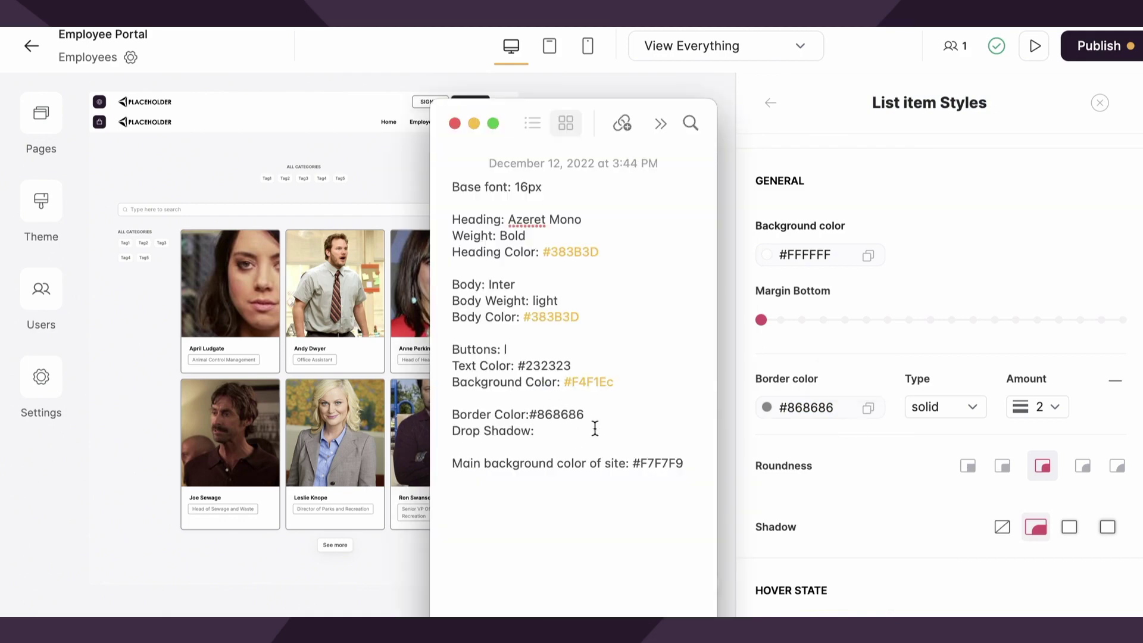
Record Drop Shadow: 2, Hover State: 3 and Roundness: 3 in the style notes below the border color.
{"action": "scroll", "coordinate": [881, 353], "scroll_direction": "down", "scroll_amount": 2}
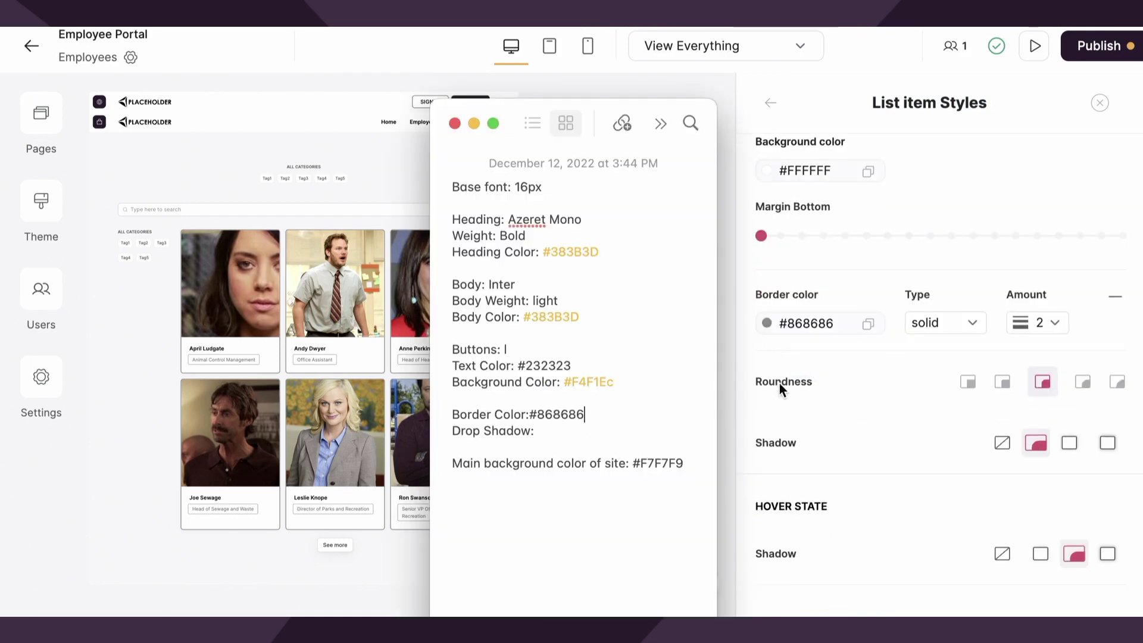
{"action": "scroll", "coordinate": [837, 334], "scroll_direction": "down", "scroll_amount": 1}
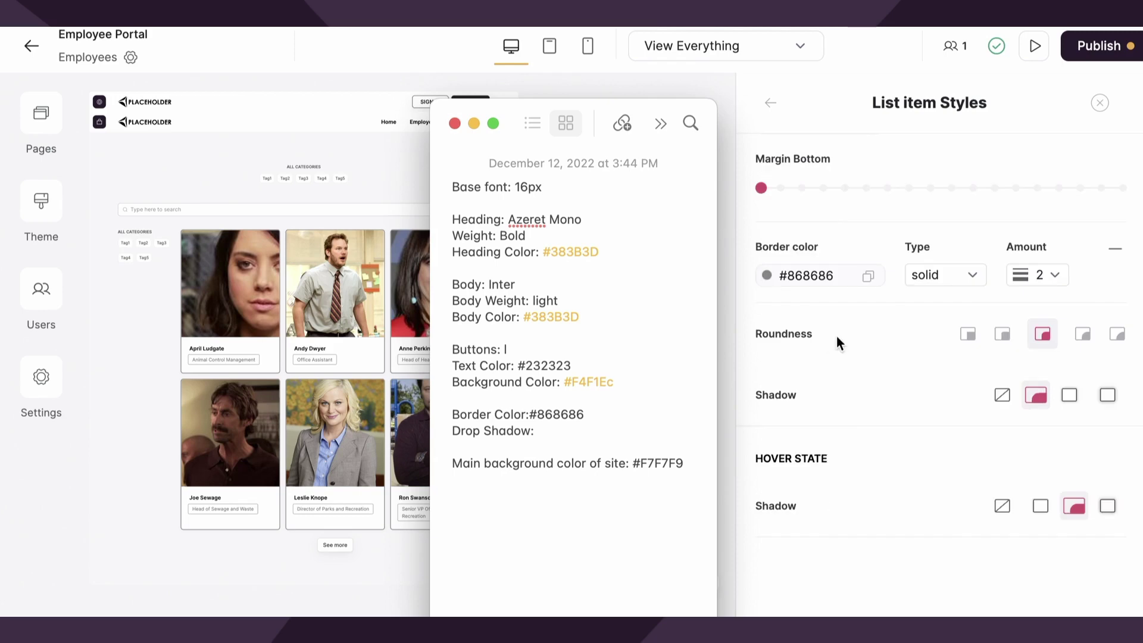
{"action": "left_click", "coordinate": [561, 444]}
{"action": "left_click", "coordinate": [551, 430]}
{"action": "type", "text": "2"}
{"action": "key", "text": "Return"}
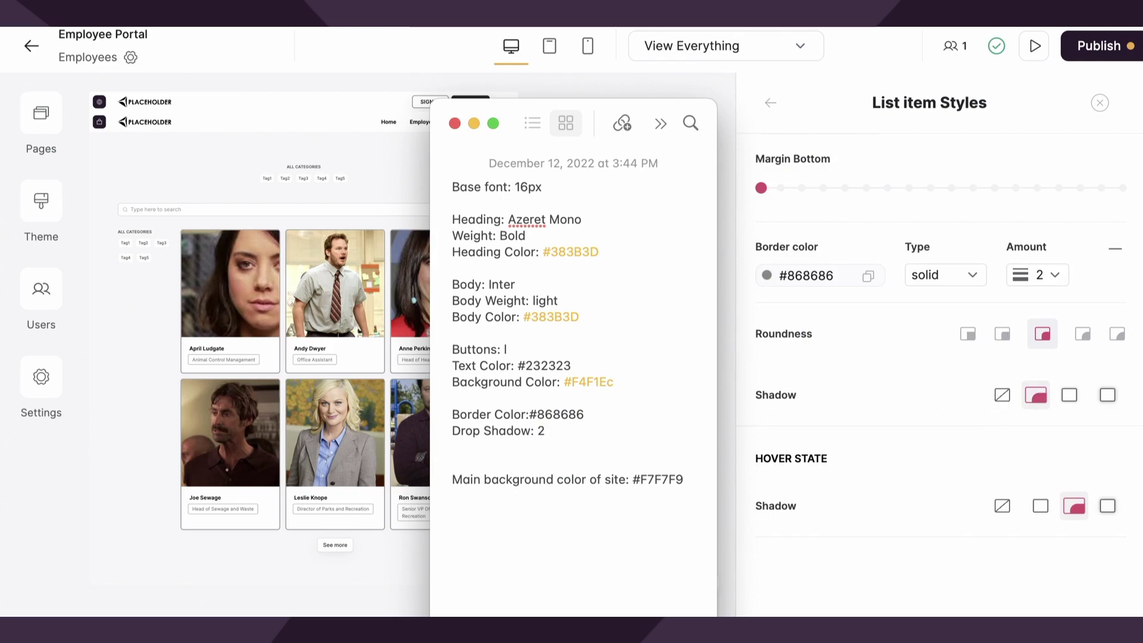
{"action": "type", "text": "Hoer"}
{"action": "type", "text": "er State:"}
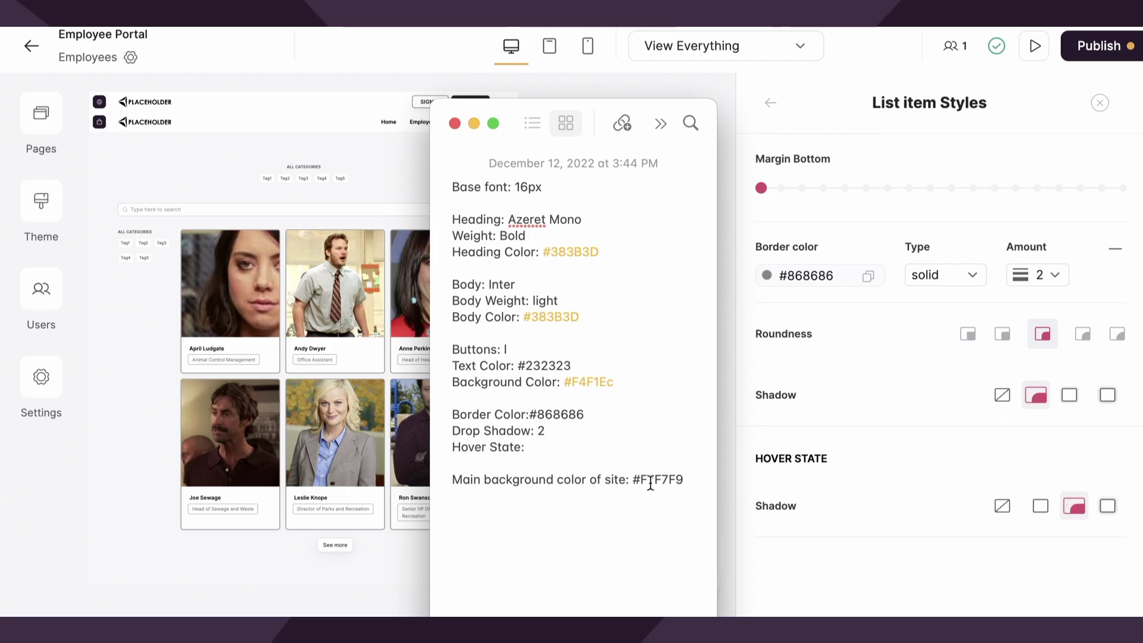
{"action": "type", "text": " 3"}
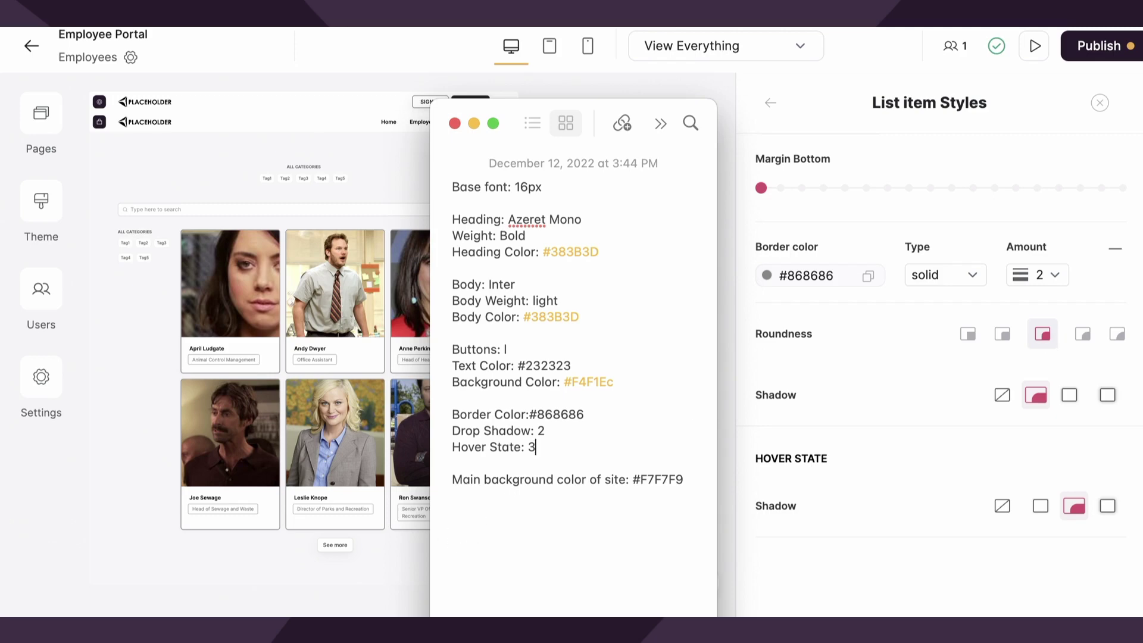
{"action": "key", "text": "Return"}
{"action": "type", "text": "Roundness: 3"}
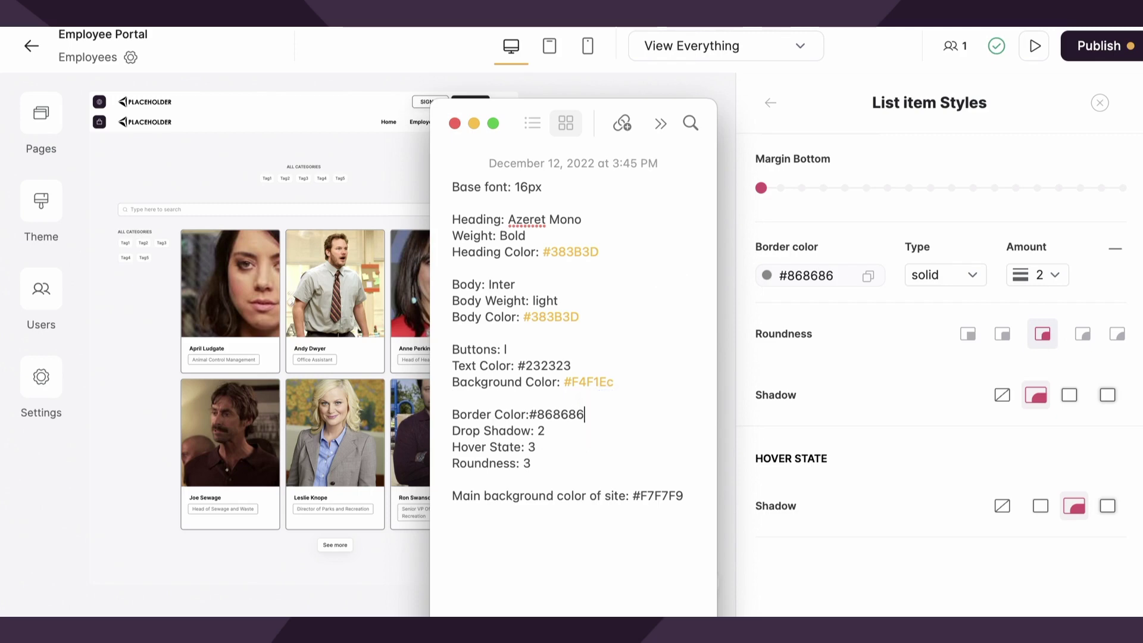
Insert the lines "Type: solid" and "Amount:2" under Border Color in the style notes and return to the page editor.
{"action": "key", "text": "Return"}
{"action": "type", "text": "Type: solid"}
{"action": "key", "text": "Return"}
{"action": "type", "text": "Amount:2"}
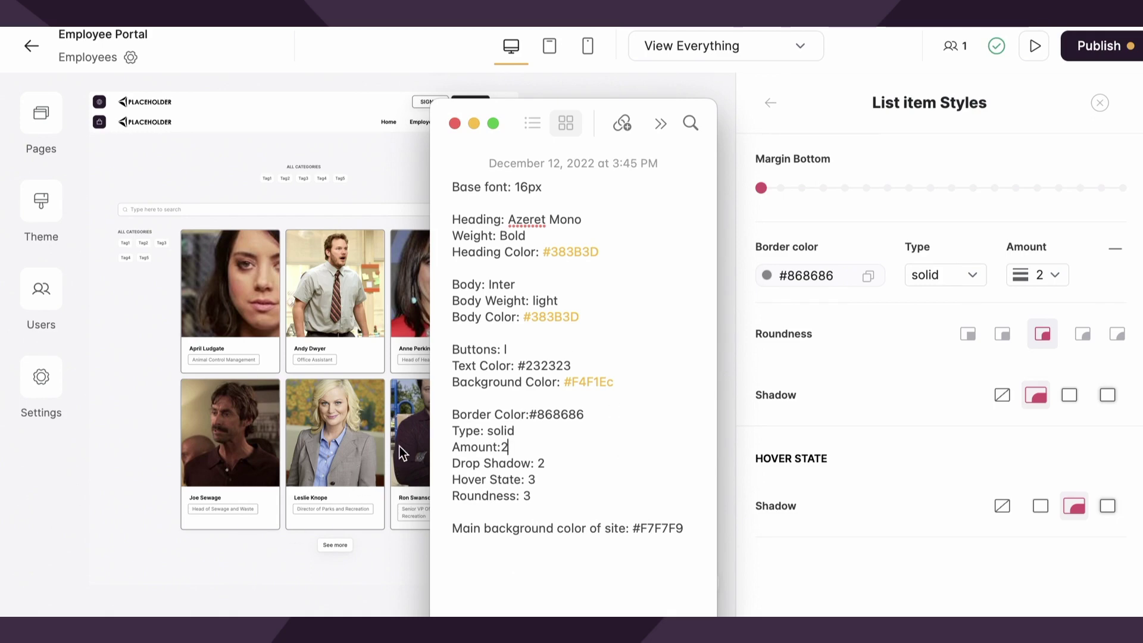
{"action": "left_click", "coordinate": [421, 480]}
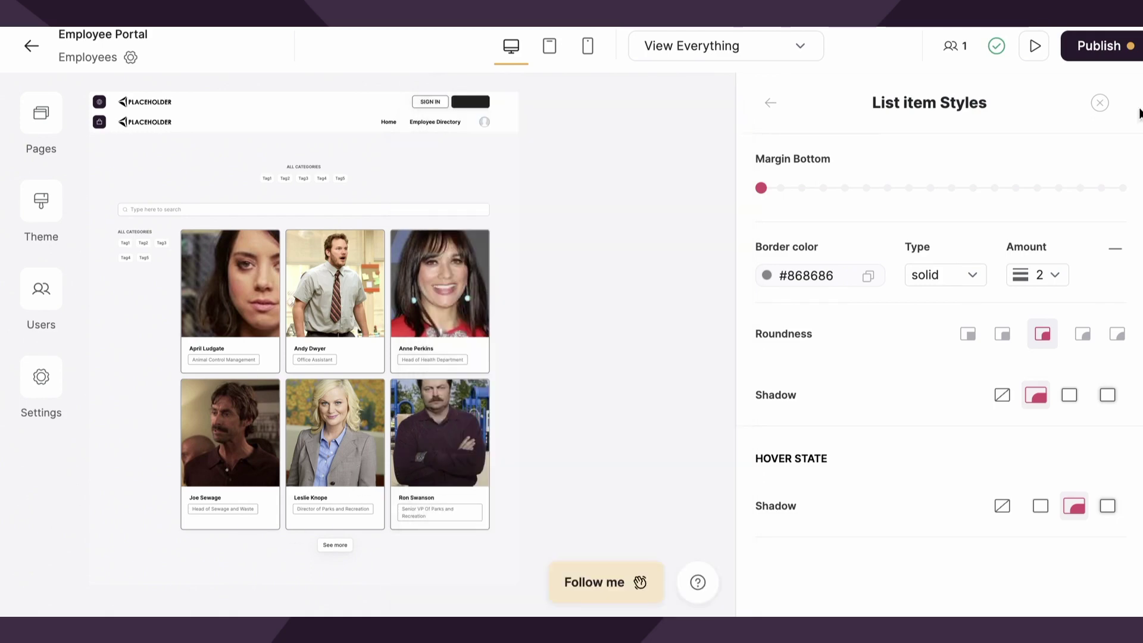
Close the list item styles and add a new dynamic list block with vertical image cards below the employee list.
{"action": "left_click", "coordinate": [1099, 102]}
{"action": "scroll", "coordinate": [480, 442], "scroll_direction": "down", "scroll_amount": 8}
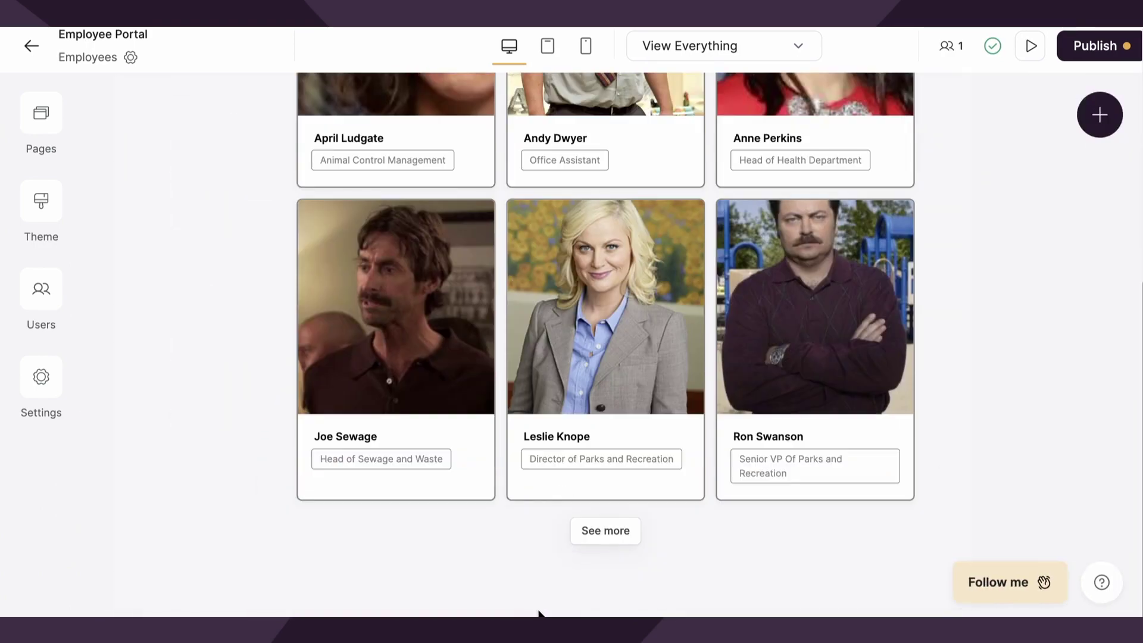
{"action": "left_click", "coordinate": [543, 607]}
{"action": "scroll", "coordinate": [958, 442], "scroll_direction": "down", "scroll_amount": 2}
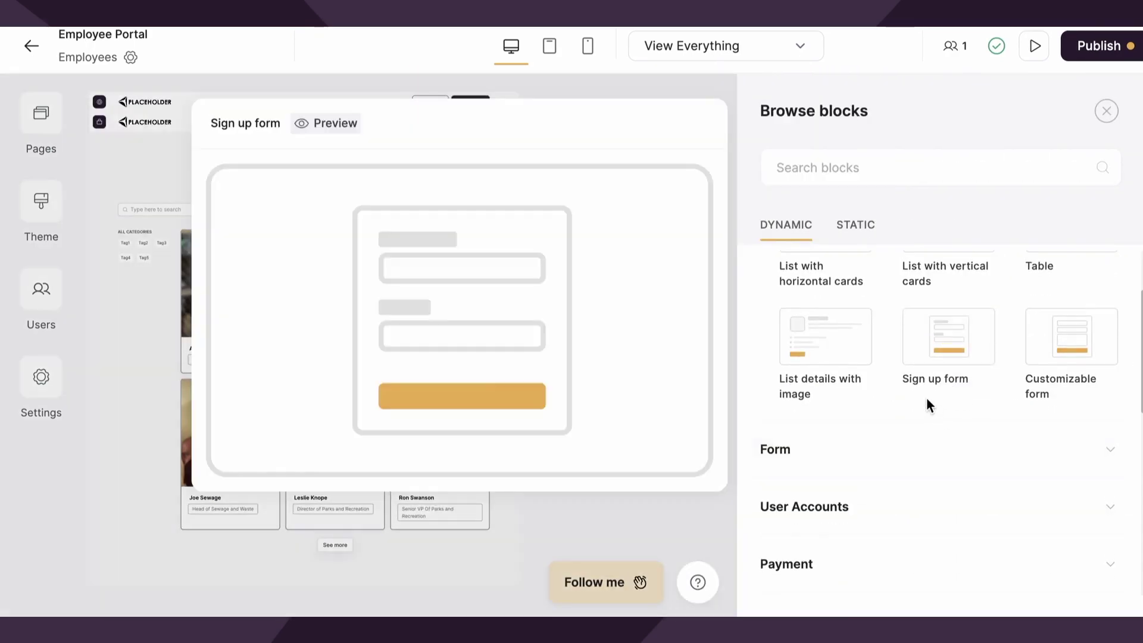
{"action": "left_click", "coordinate": [927, 402]}
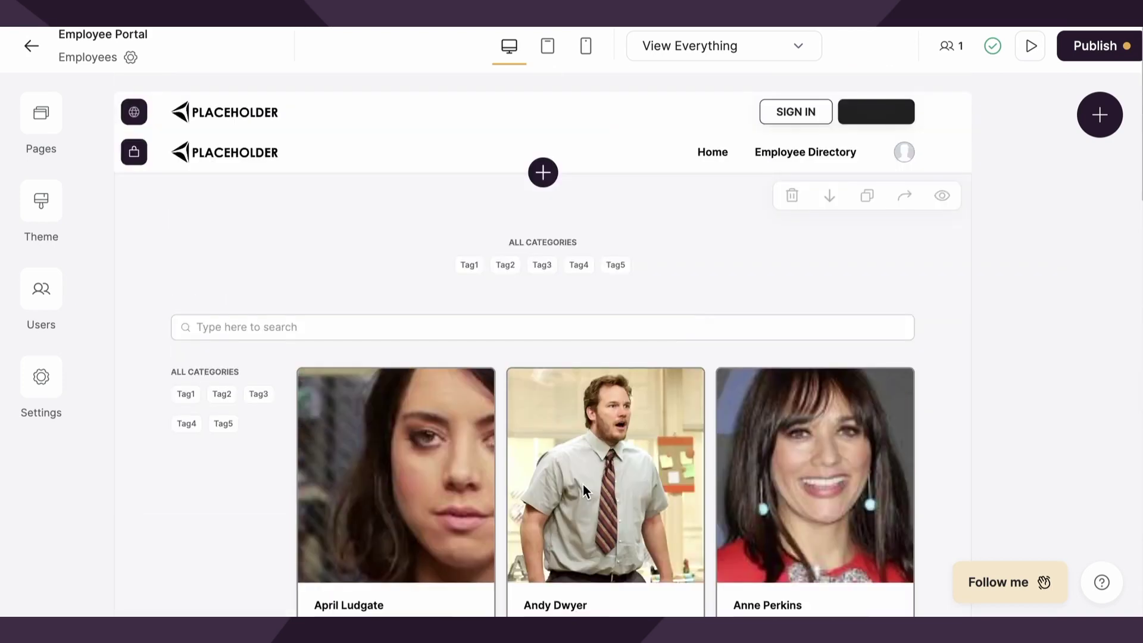
{"action": "scroll", "coordinate": [717, 357], "scroll_direction": "up", "scroll_amount": 2}
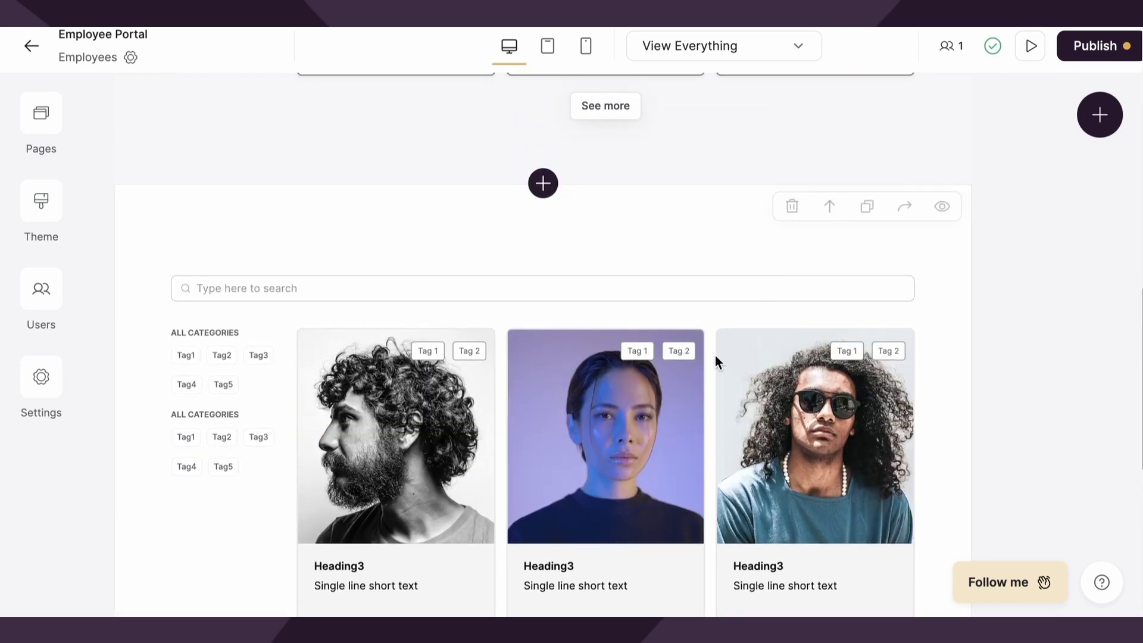
Examine the border, shadow, hover and roundness values in the style notes and return to the page editor.
{"action": "key", "text": "super+Tab"}
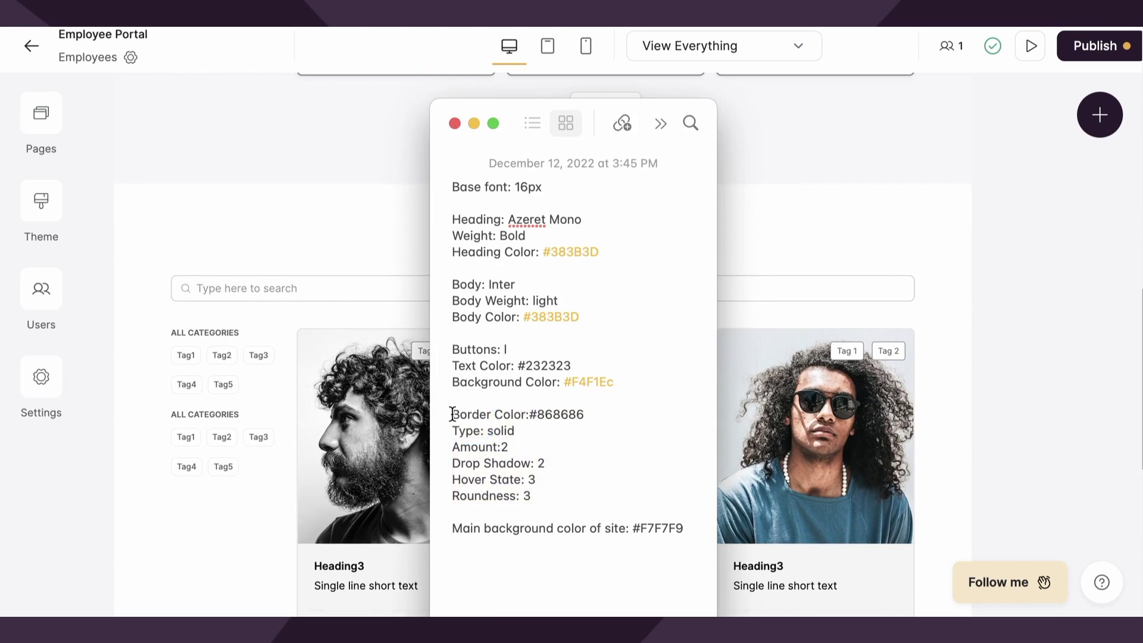
{"action": "left_click_drag", "start_coordinate": [451, 413], "coordinate": [571, 513]}
{"action": "left_click", "coordinate": [901, 187]}
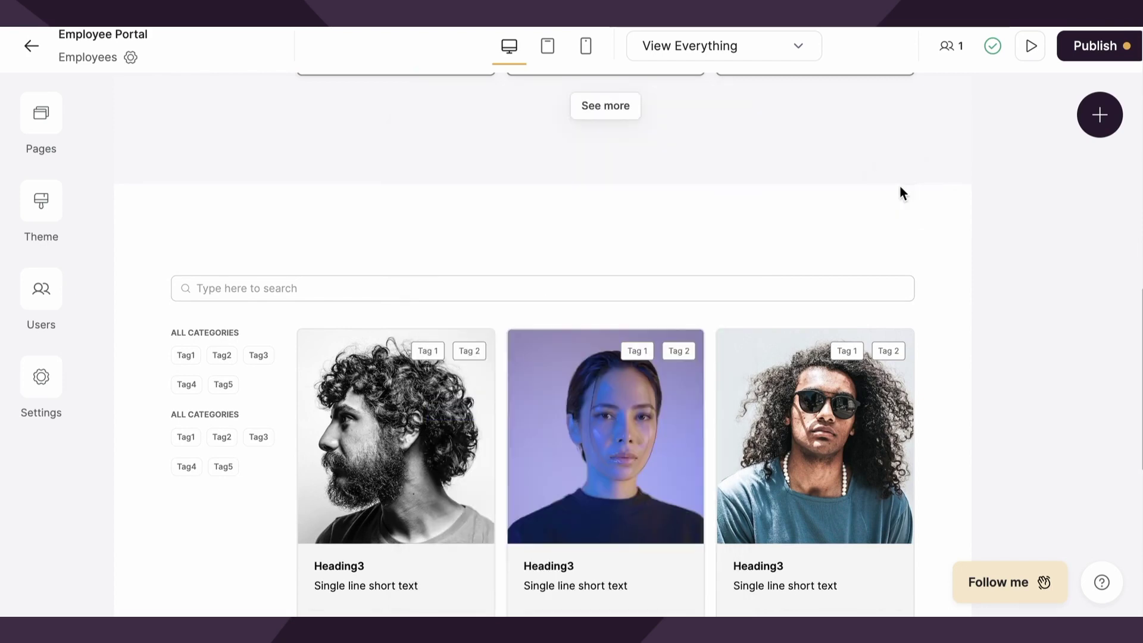
Delete the newly added vertical image card list section below the employee list and confirm the deletion.
{"action": "left_click", "coordinate": [791, 208]}
{"action": "left_click", "coordinate": [749, 360]}
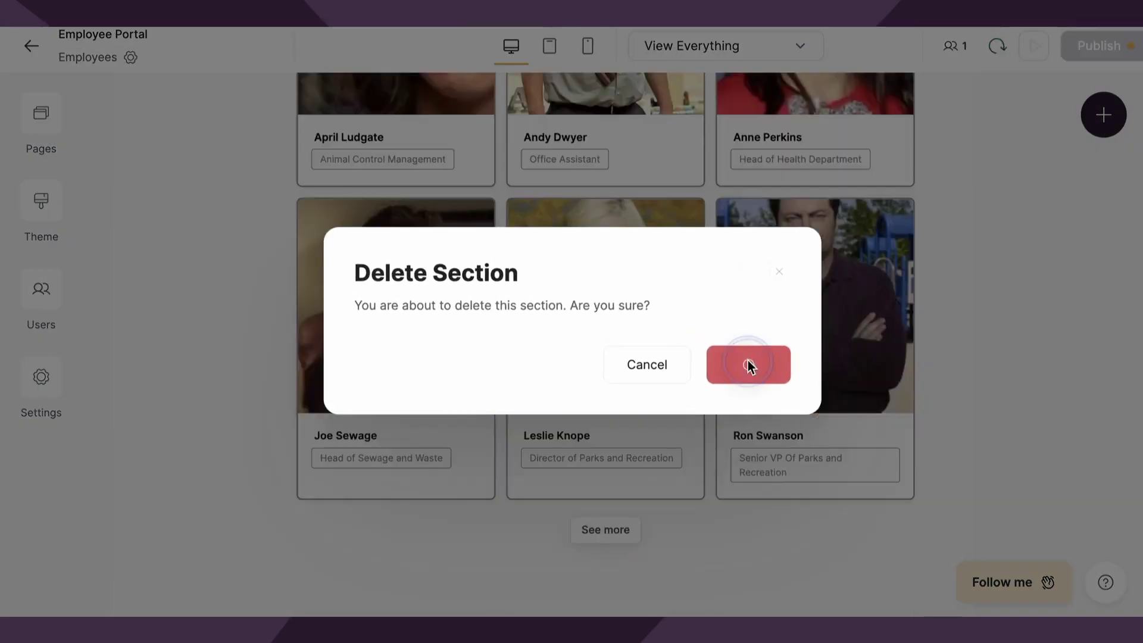
{"action": "scroll", "coordinate": [830, 190], "scroll_direction": "up", "scroll_amount": 10}
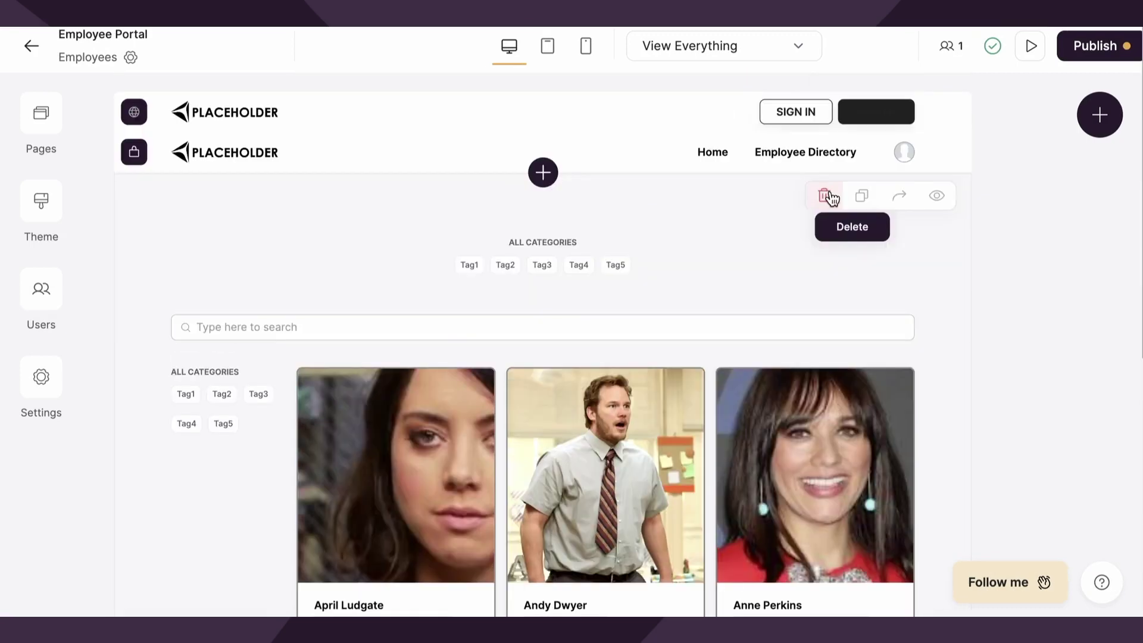
Copy the styled employee list block to the Employees page of the Employee Portal app.
{"action": "left_click", "coordinate": [900, 202]}
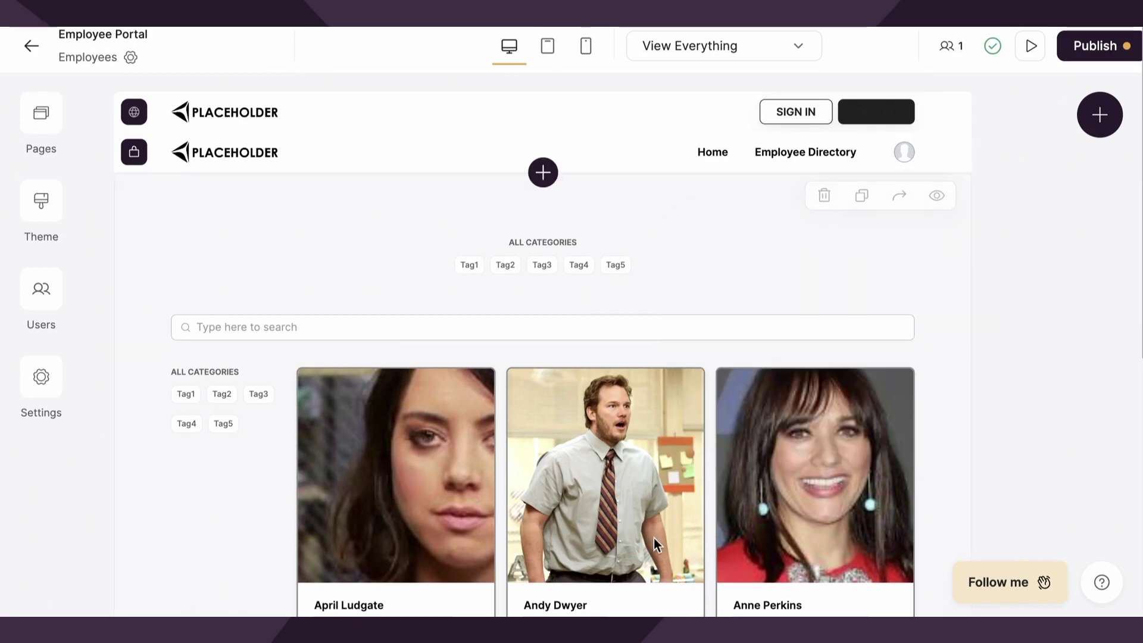
{"action": "left_click", "coordinate": [900, 199]}
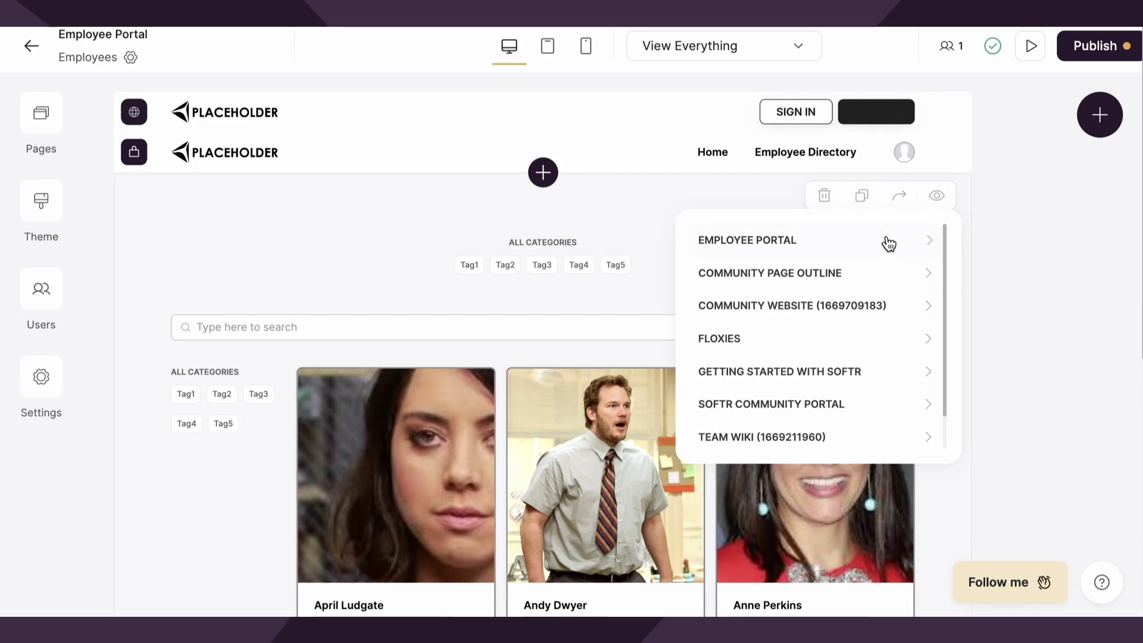
{"action": "left_click", "coordinate": [921, 240]}
{"action": "scroll", "coordinate": [701, 441], "scroll_direction": "down", "scroll_amount": 7}
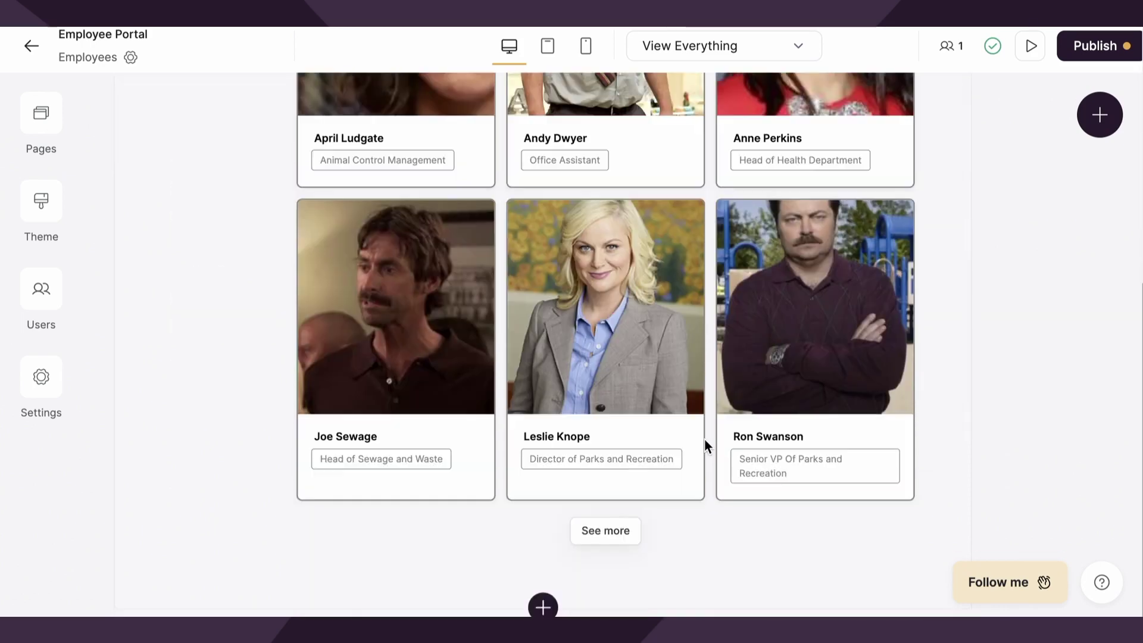
{"action": "scroll", "coordinate": [760, 399], "scroll_direction": "up", "scroll_amount": 7}
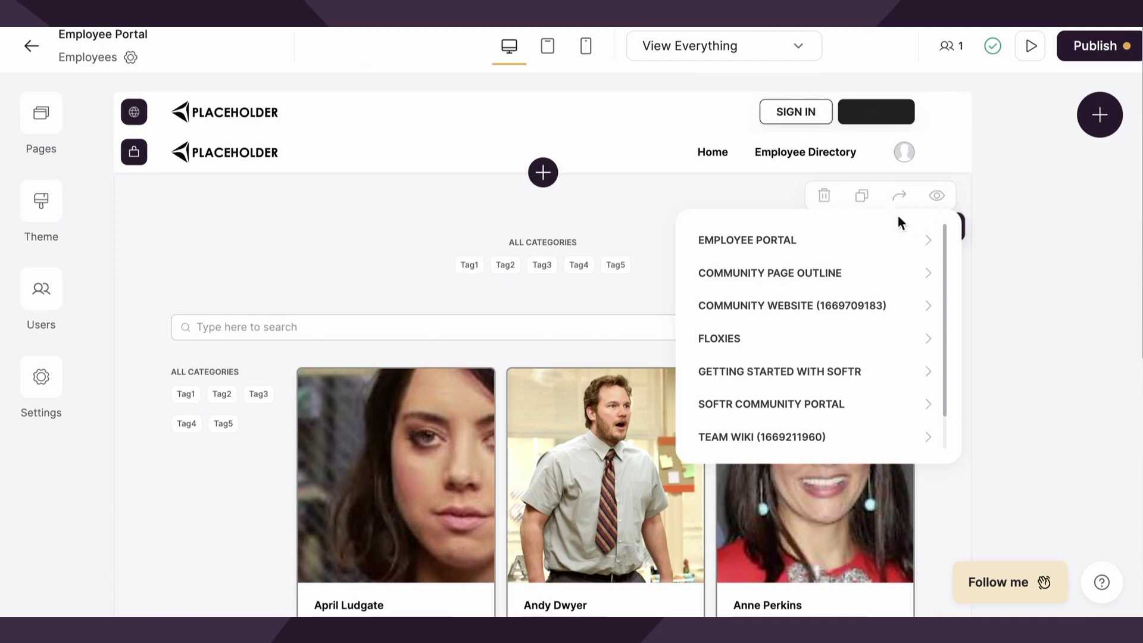
{"action": "left_click", "coordinate": [895, 244]}
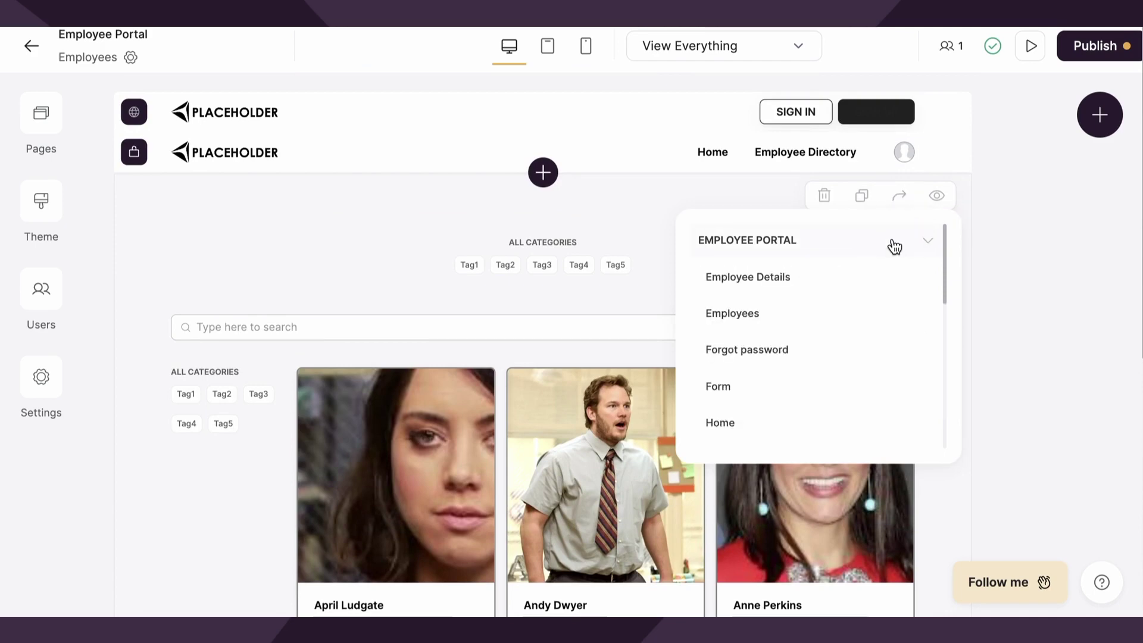
{"action": "left_click", "coordinate": [734, 317]}
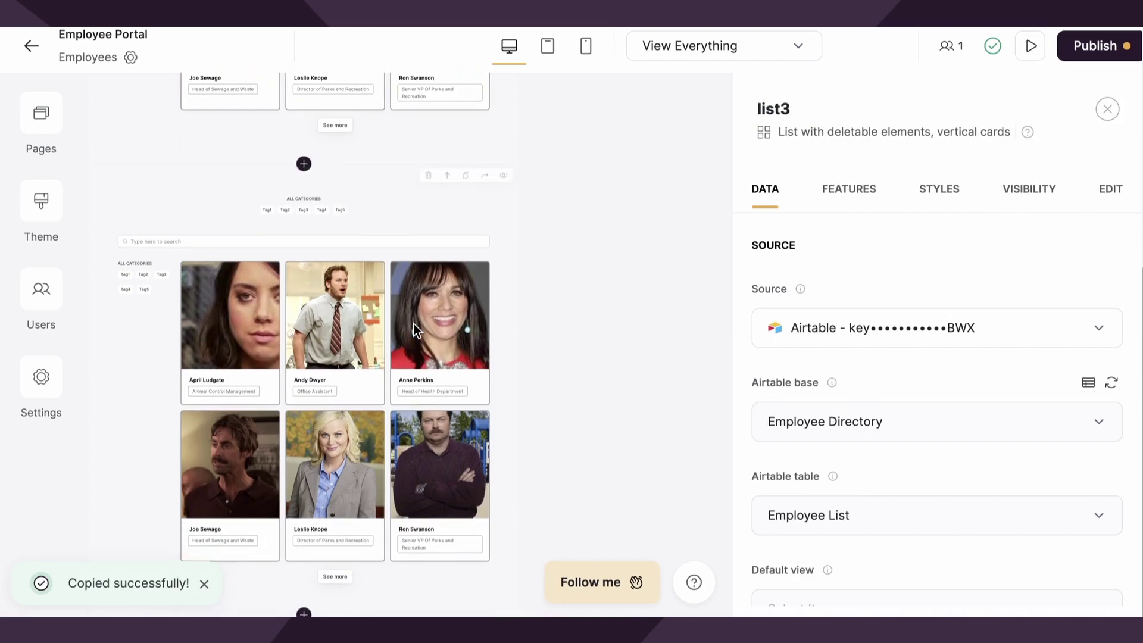
Examine the copied list's data source, list settings and inline filter features, and close its settings.
{"action": "scroll", "coordinate": [850, 427], "scroll_direction": "down", "scroll_amount": 3}
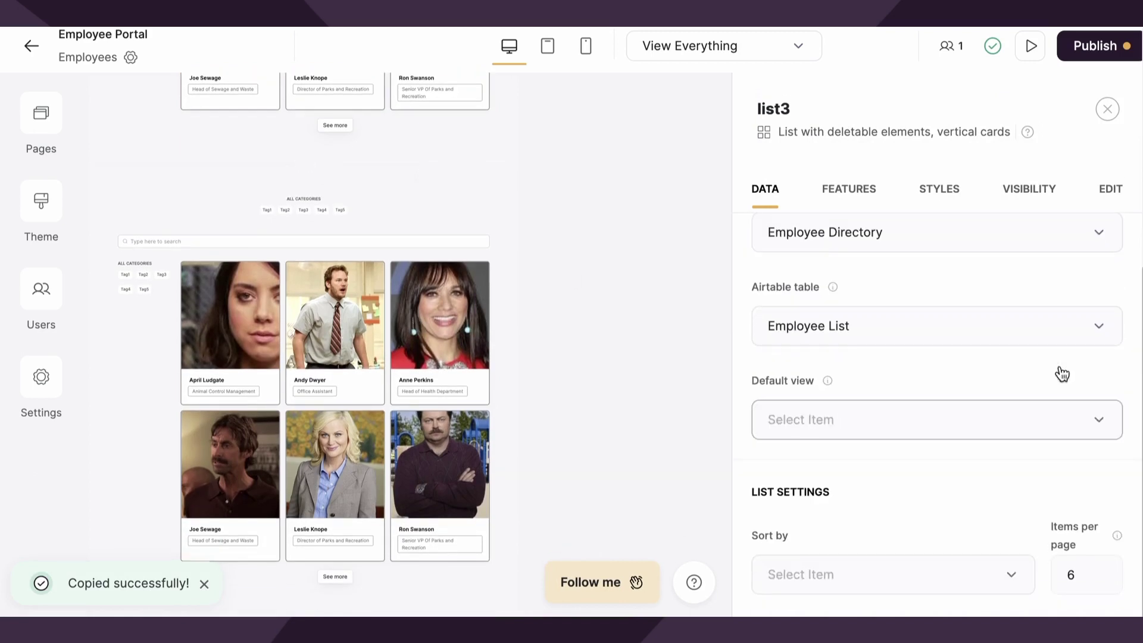
{"action": "scroll", "coordinate": [1036, 355], "scroll_direction": "up", "scroll_amount": 3}
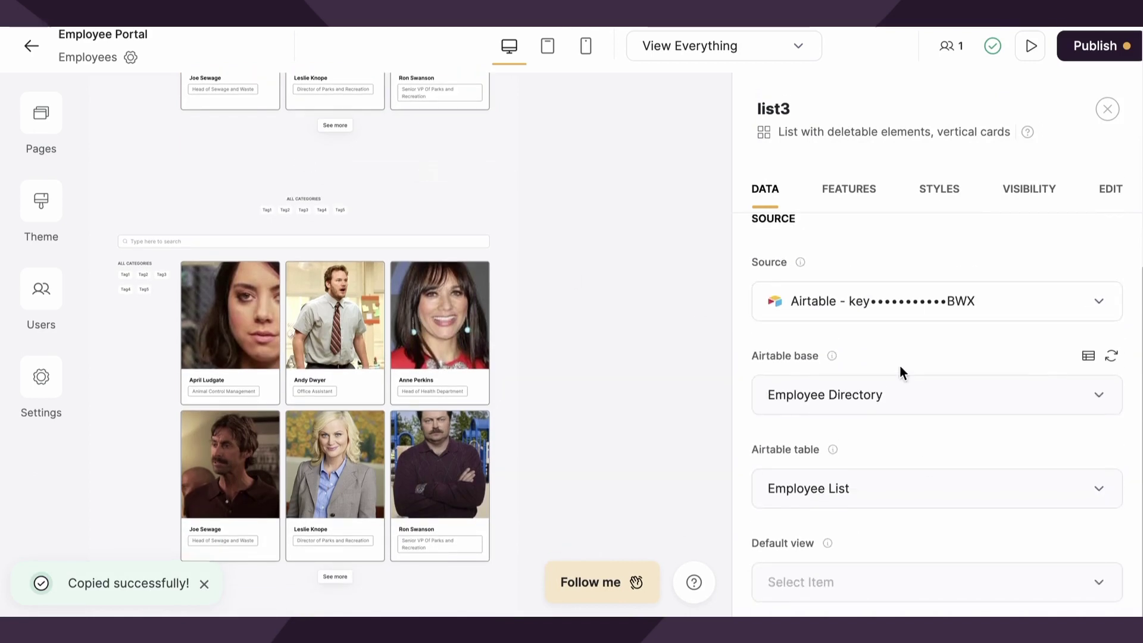
{"action": "left_click", "coordinate": [849, 189]}
{"action": "scroll", "coordinate": [767, 364], "scroll_direction": "down", "scroll_amount": 3}
{"action": "left_click", "coordinate": [316, 388]}
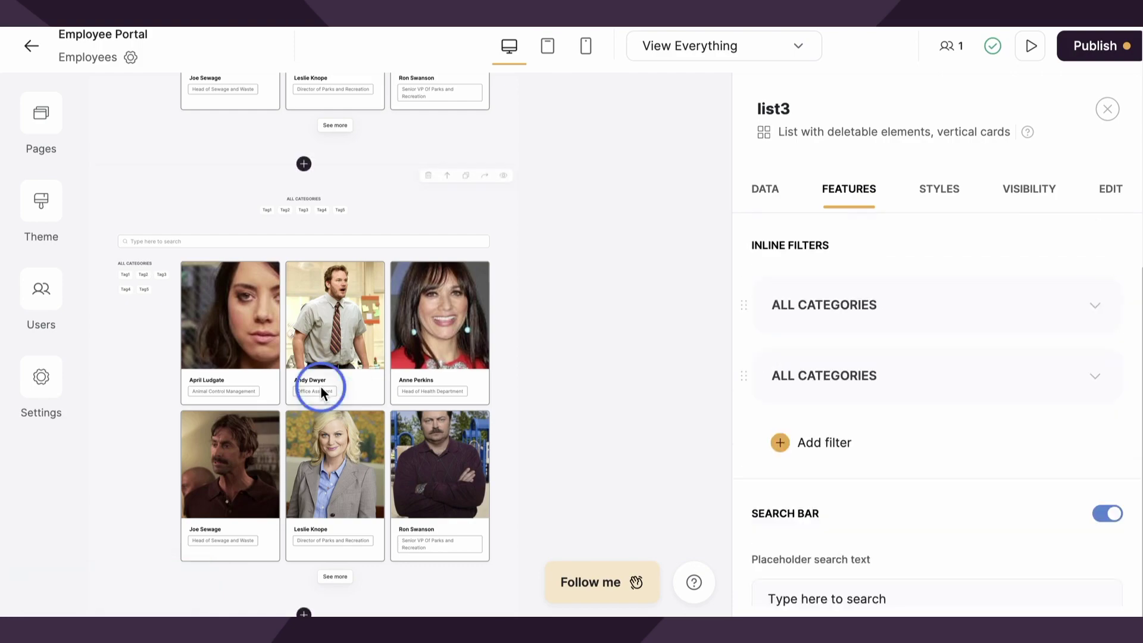
{"action": "left_click", "coordinate": [1109, 108]}
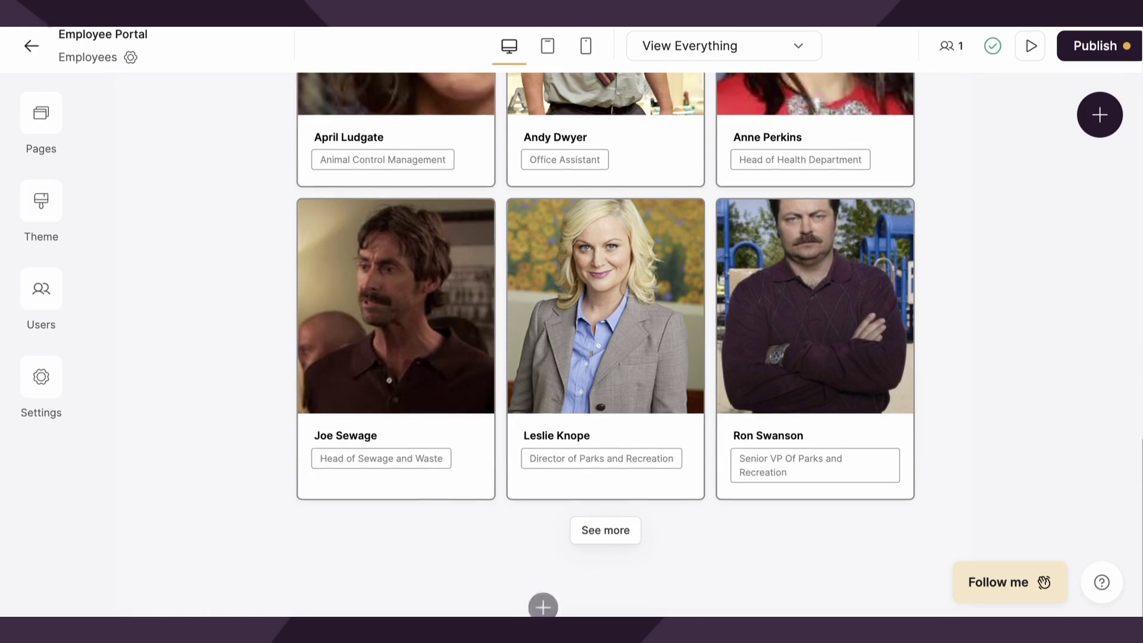
Examine the border, shadow, hover and roundness values in the style notes against the copied list.
{"action": "key", "text": "super+Tab"}
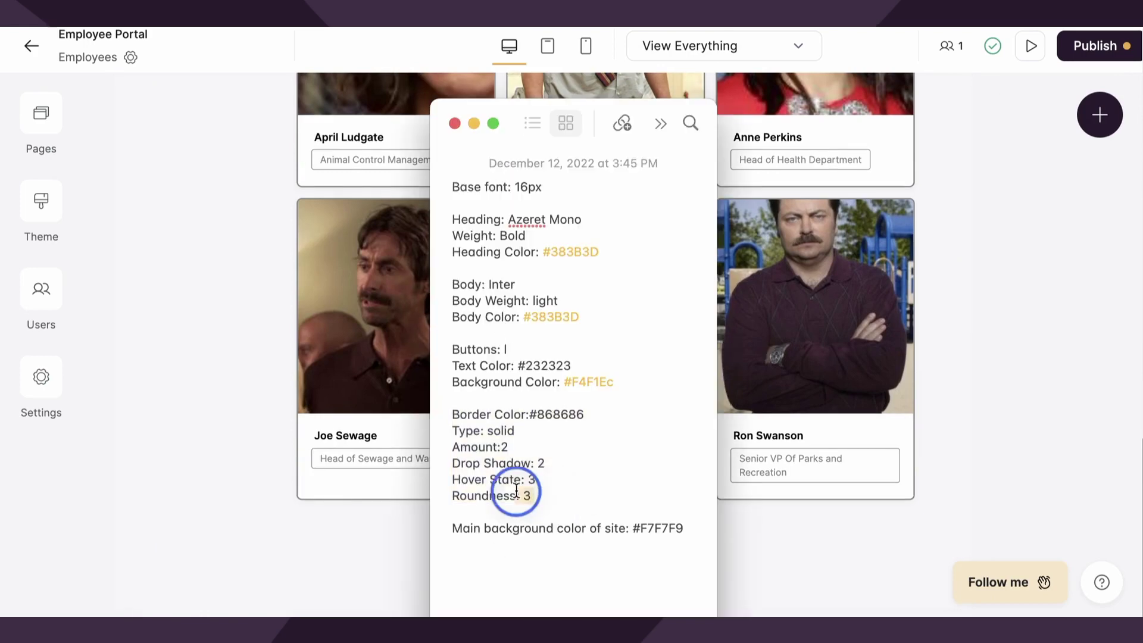
{"action": "left_click_drag", "start_coordinate": [532, 497], "coordinate": [415, 419]}
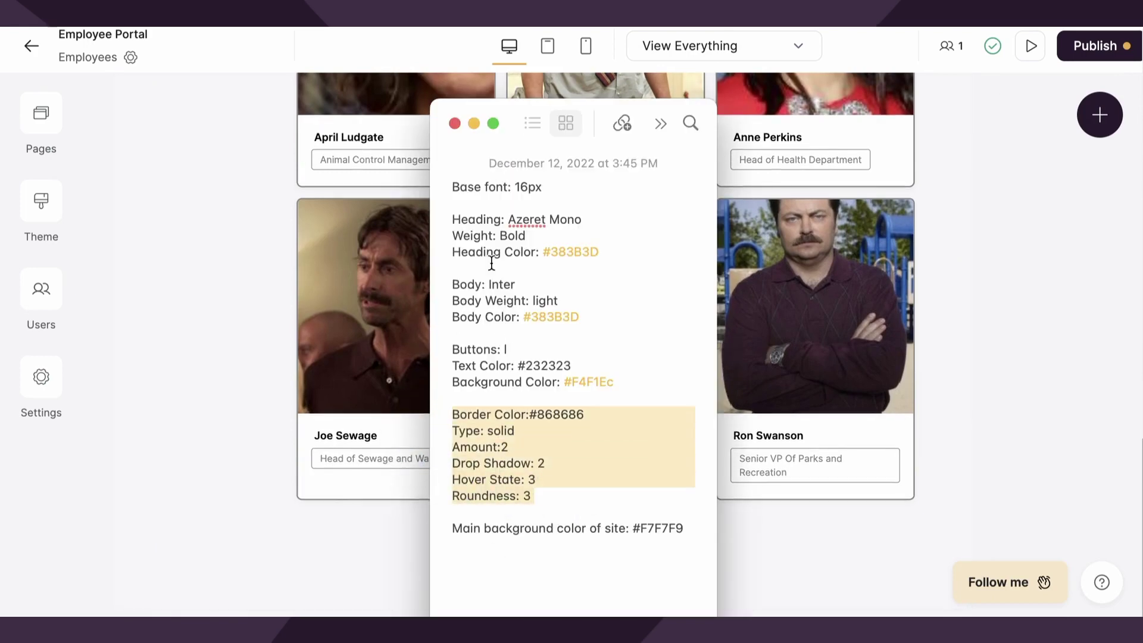
{"action": "left_click", "coordinate": [572, 502]}
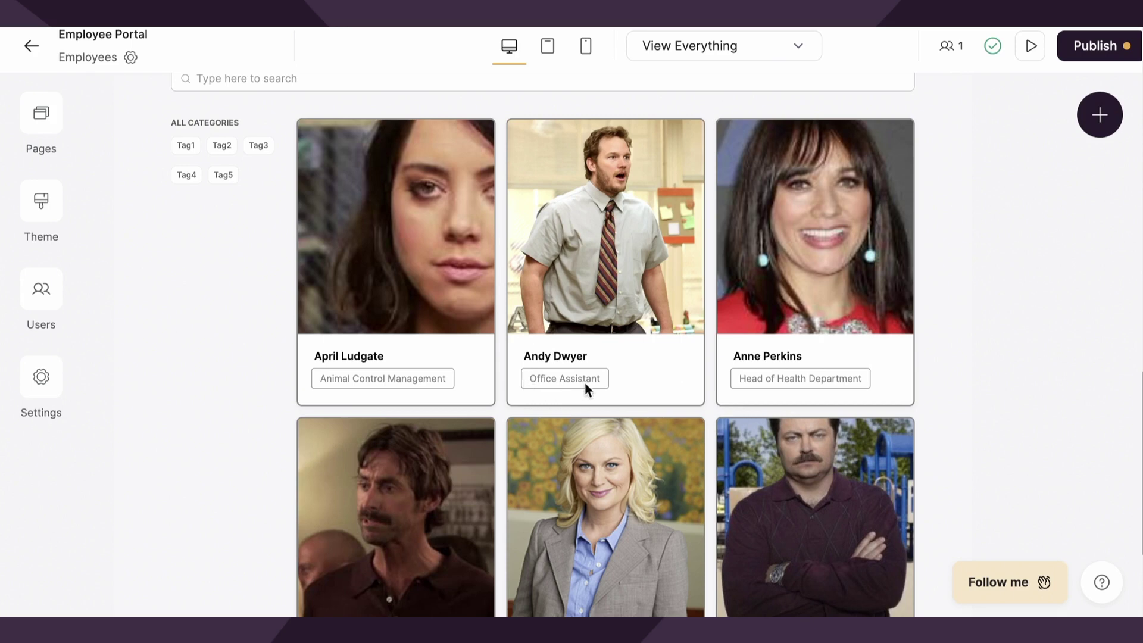
Open the style settings of the Job Title item field in the copied employee list.
{"action": "left_click", "coordinate": [670, 366]}
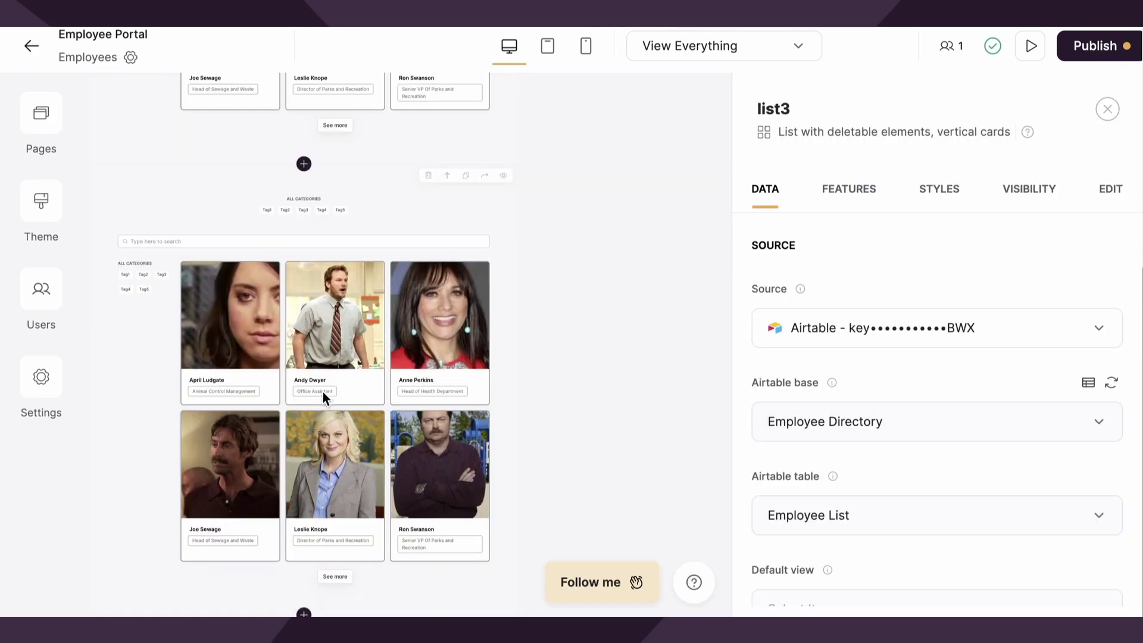
{"action": "left_click", "coordinate": [861, 189]}
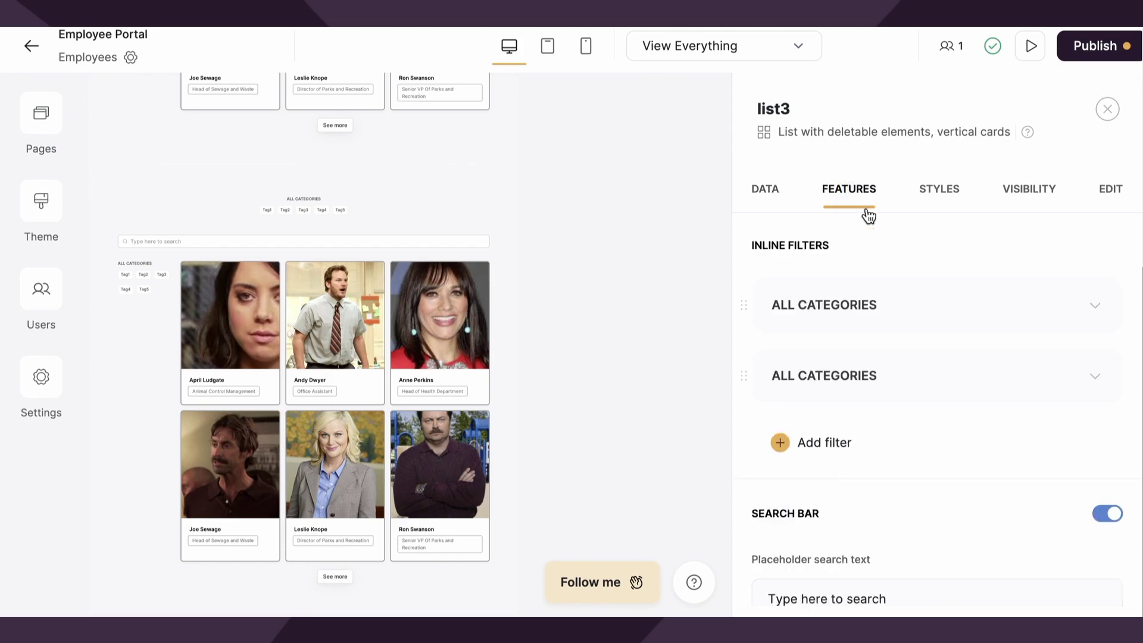
{"action": "scroll", "coordinate": [880, 470], "scroll_direction": "down", "scroll_amount": 8}
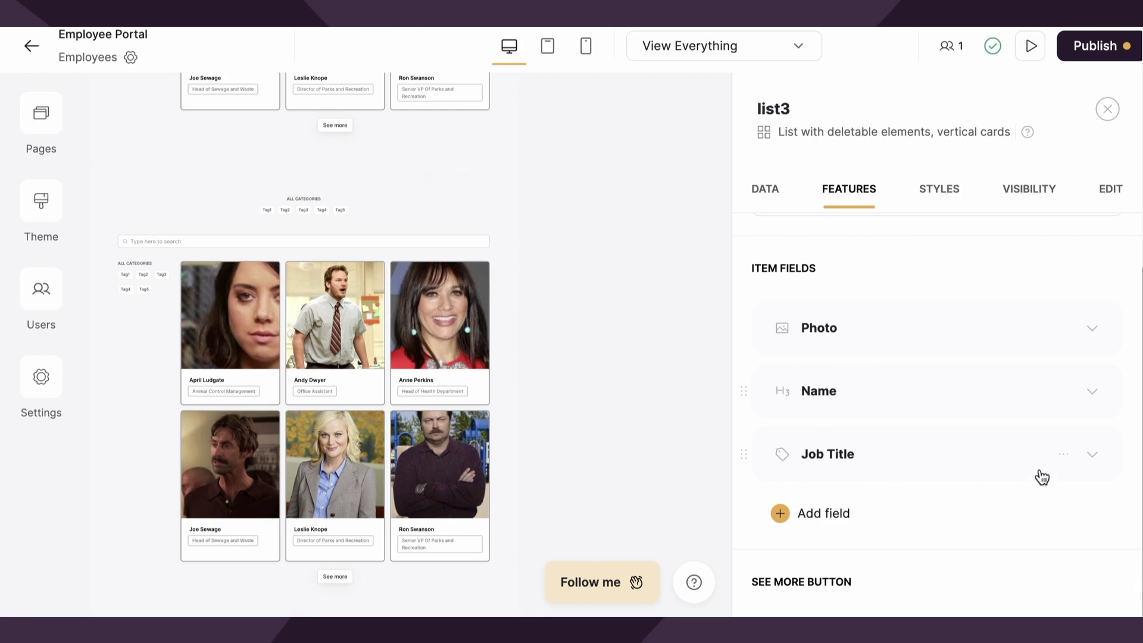
{"action": "left_click", "coordinate": [1064, 457]}
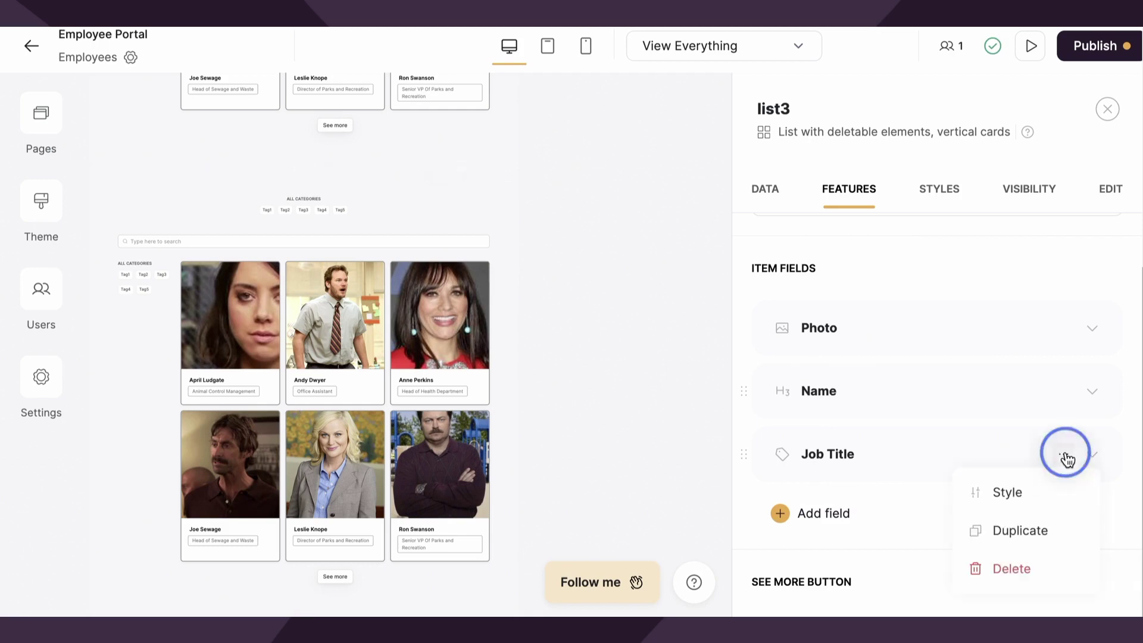
{"action": "left_click", "coordinate": [1056, 492]}
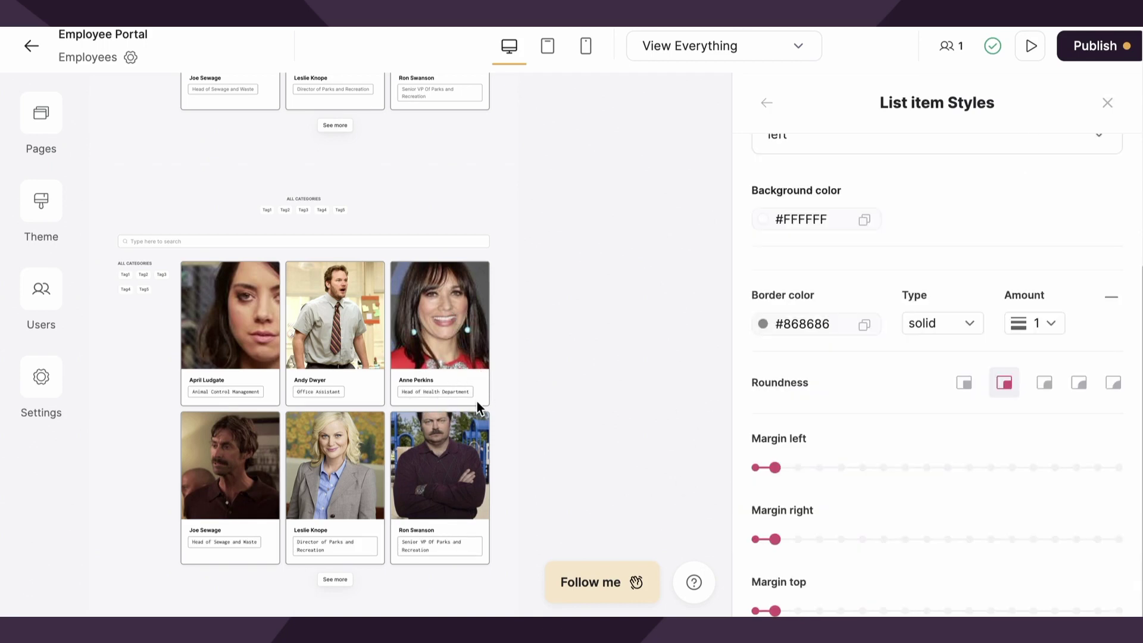
Copy the tag background color #68c3ff from the style notes and apply it as the Job Title tags' background.
{"action": "key", "text": "super+Tab"}
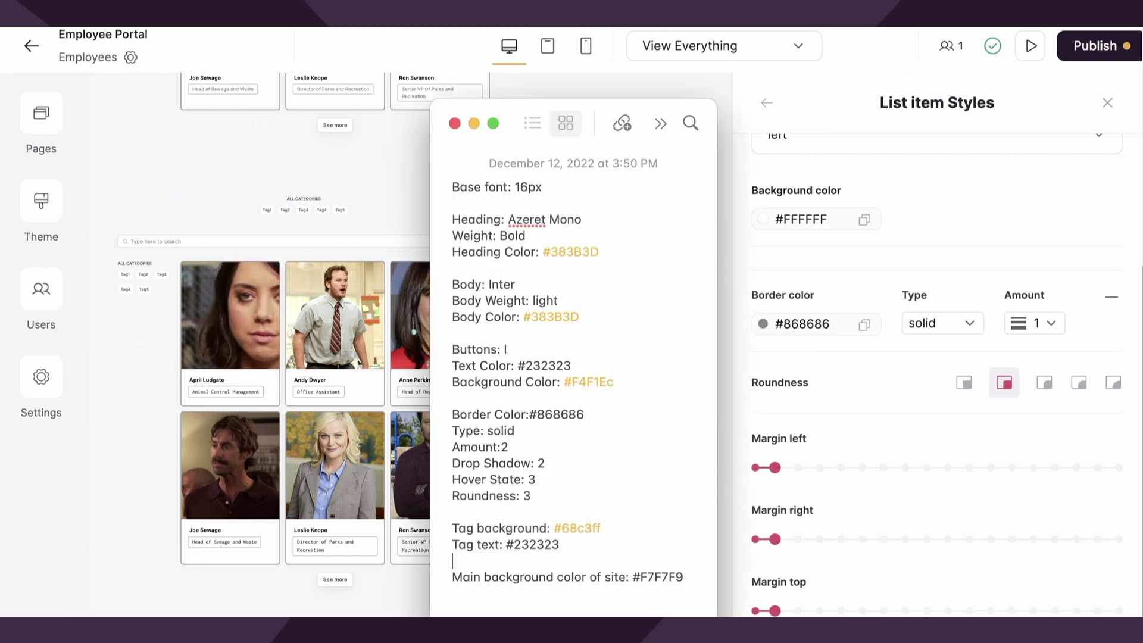
{"action": "left_click_drag", "start_coordinate": [600, 528], "coordinate": [551, 534]}
{"action": "key", "text": "ctrl+c"}
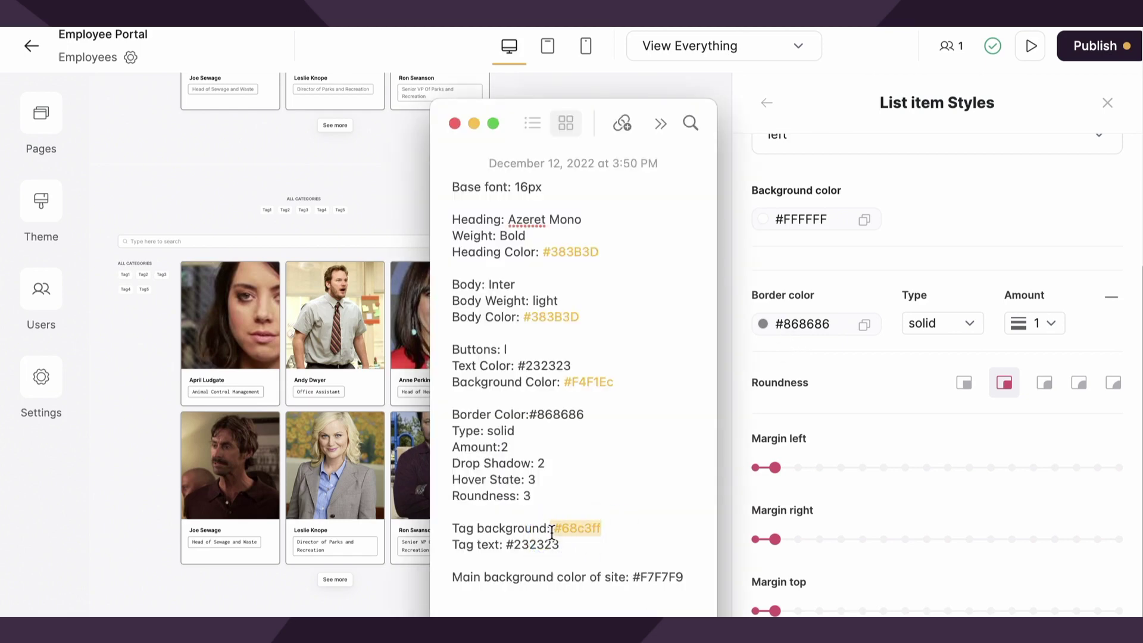
{"action": "left_click", "coordinate": [834, 378]}
{"action": "left_click", "coordinate": [779, 220]}
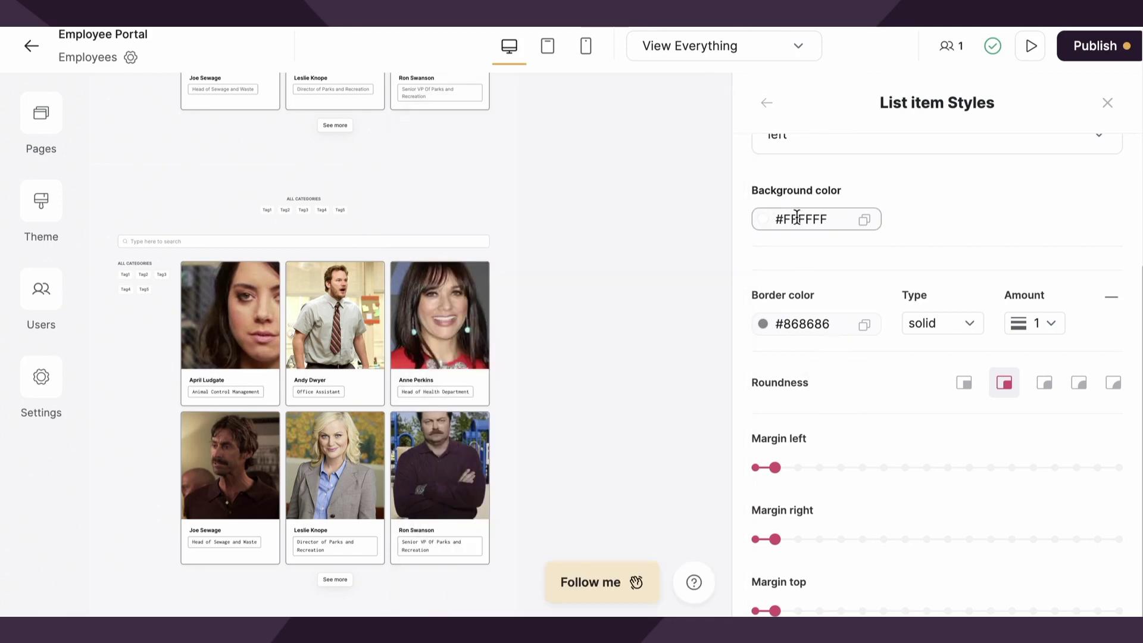
{"action": "left_click", "coordinate": [798, 218]}
{"action": "key", "text": "ctrl+v"}
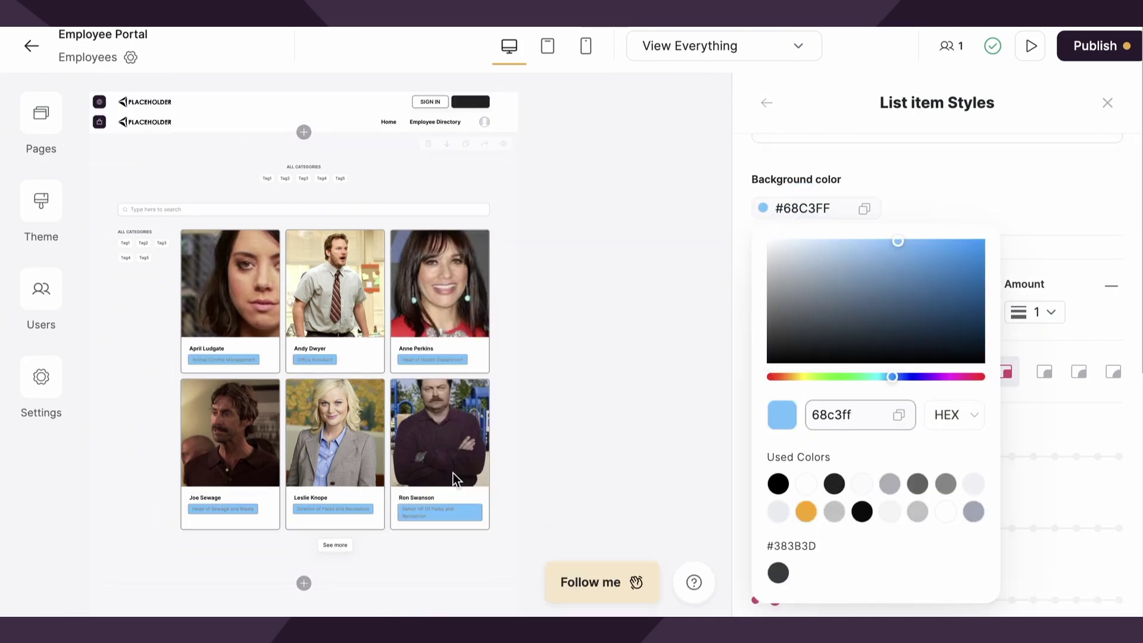
Set the Job Title tags' text color to black, #000000, in the list item styles.
{"action": "scroll", "coordinate": [958, 381], "scroll_direction": "up", "scroll_amount": 10}
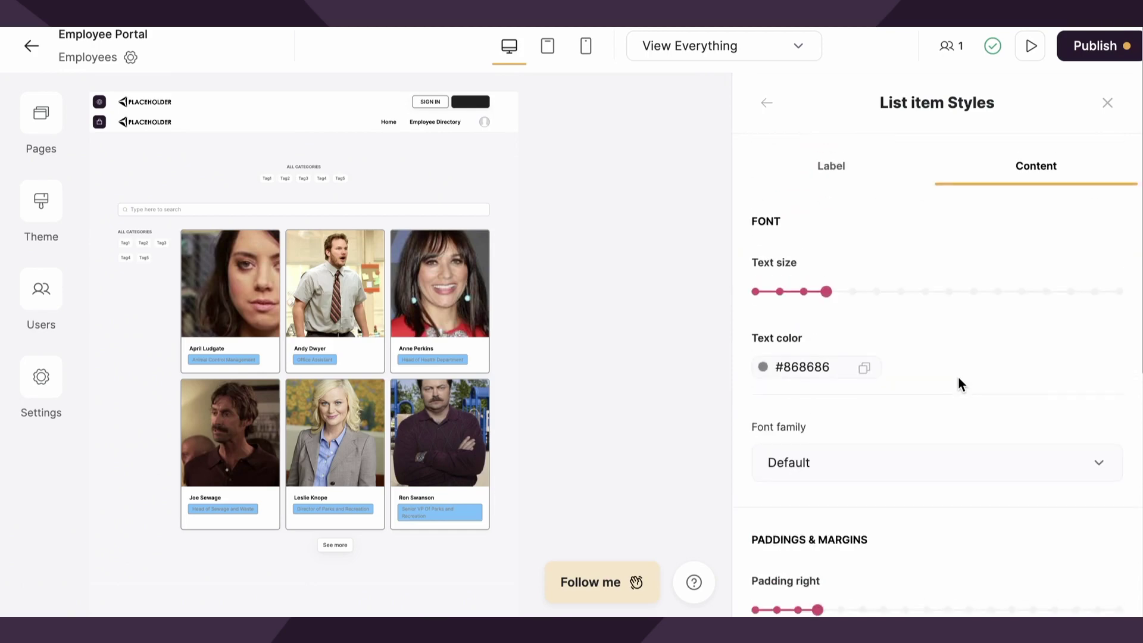
{"action": "left_click", "coordinate": [763, 366]}
{"action": "scroll", "coordinate": [802, 573], "scroll_direction": "down", "scroll_amount": 3}
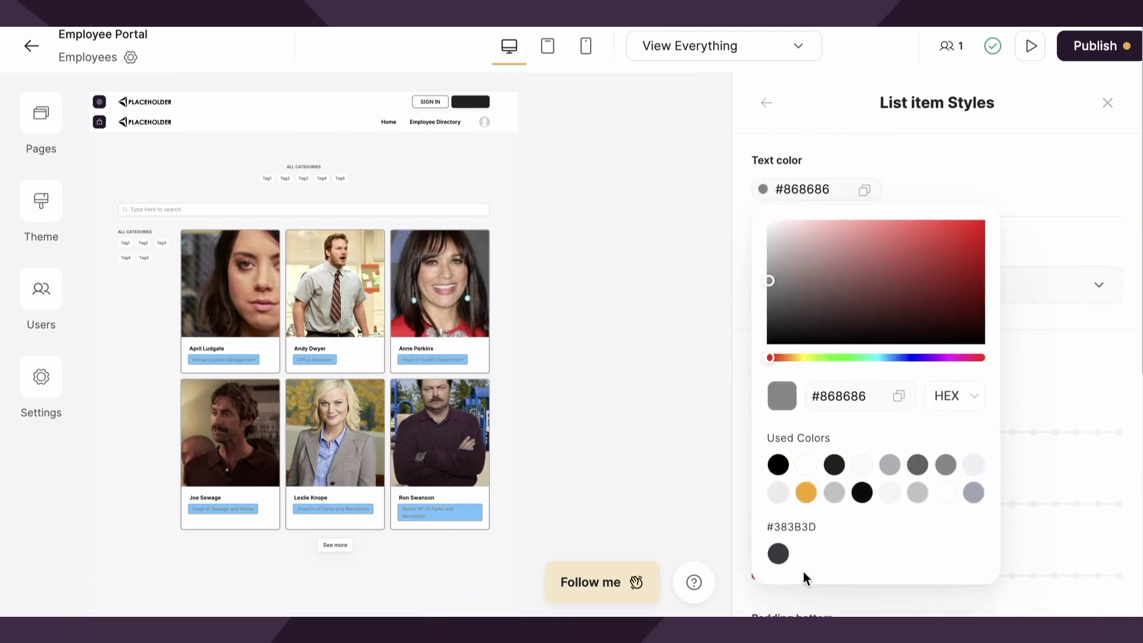
{"action": "left_click", "coordinate": [778, 464]}
{"action": "left_click", "coordinate": [959, 125]}
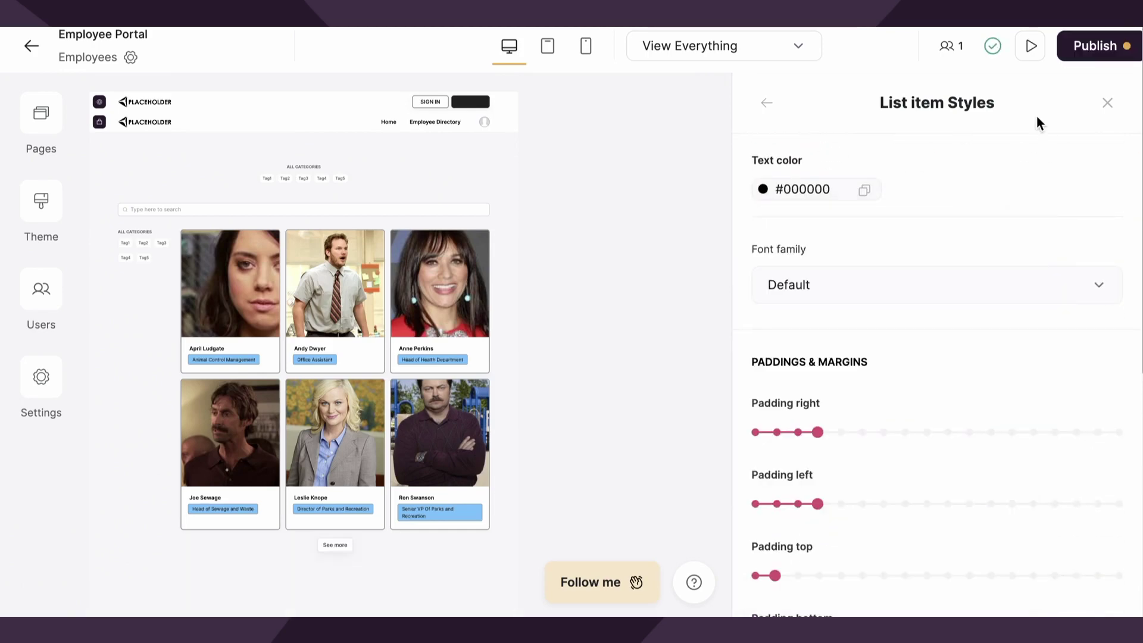
Preview the page to check the Job Title tags on the employee cards, and close the preview and list item styles.
{"action": "left_click", "coordinate": [1041, 45]}
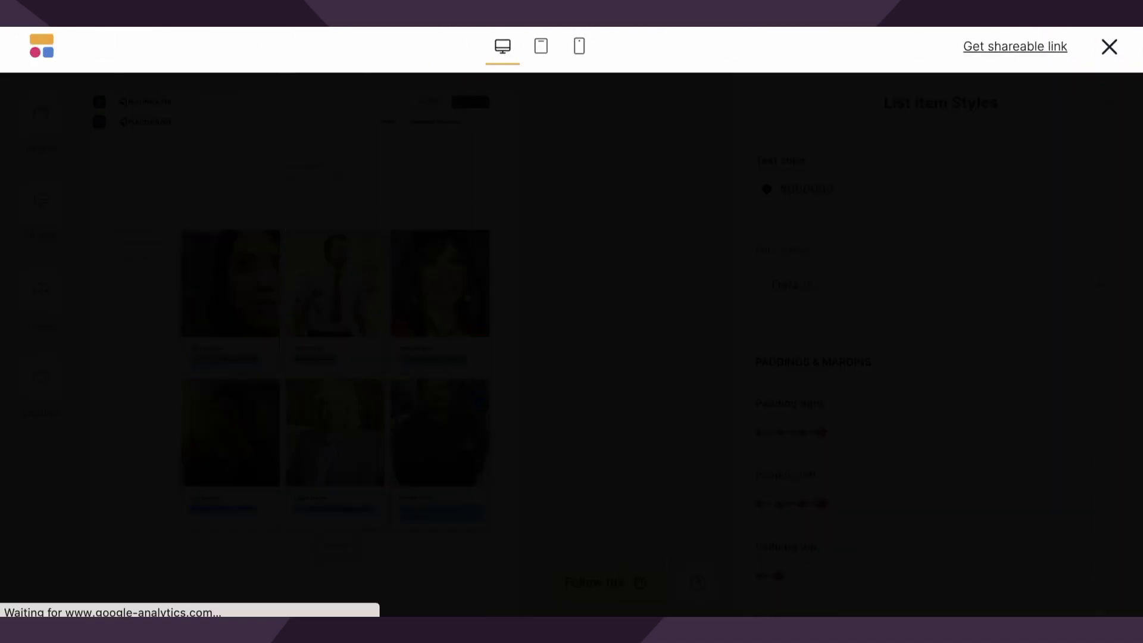
{"action": "scroll", "coordinate": [667, 359], "scroll_direction": "down", "scroll_amount": 5}
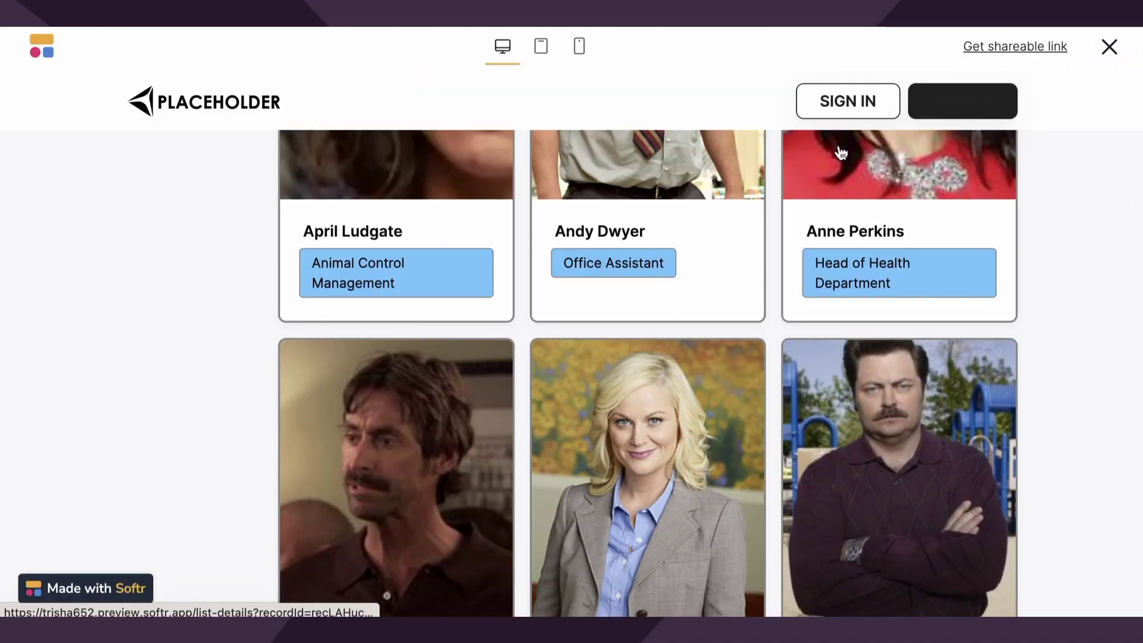
{"action": "left_click", "coordinate": [1109, 48]}
{"action": "scroll", "coordinate": [884, 463], "scroll_direction": "down", "scroll_amount": 6}
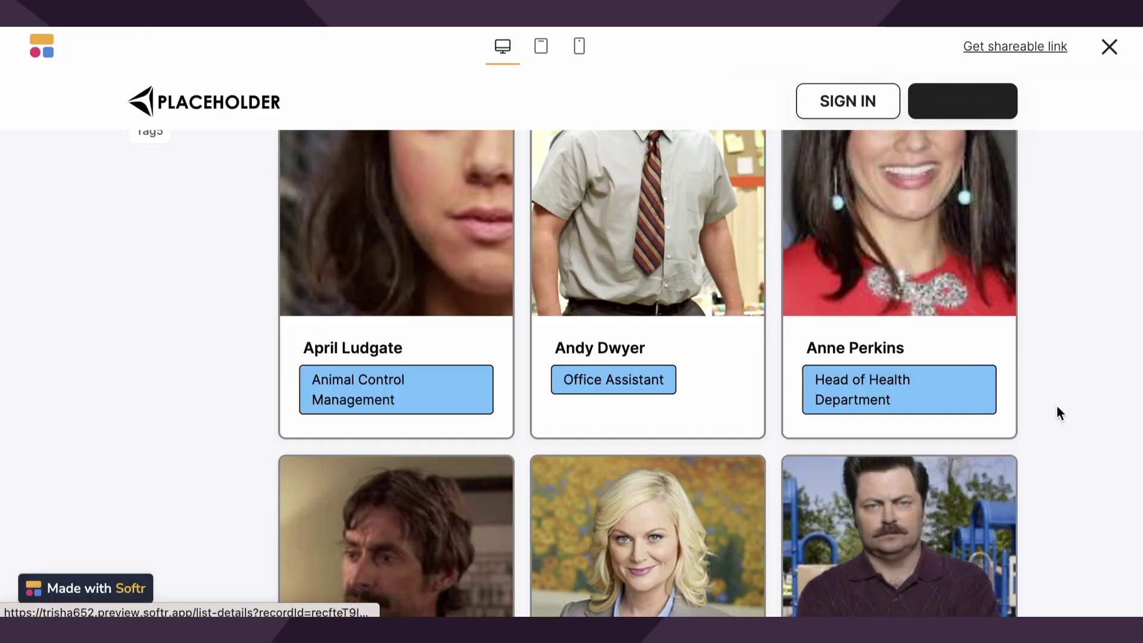
{"action": "scroll", "coordinate": [1056, 406], "scroll_direction": "down", "scroll_amount": 3}
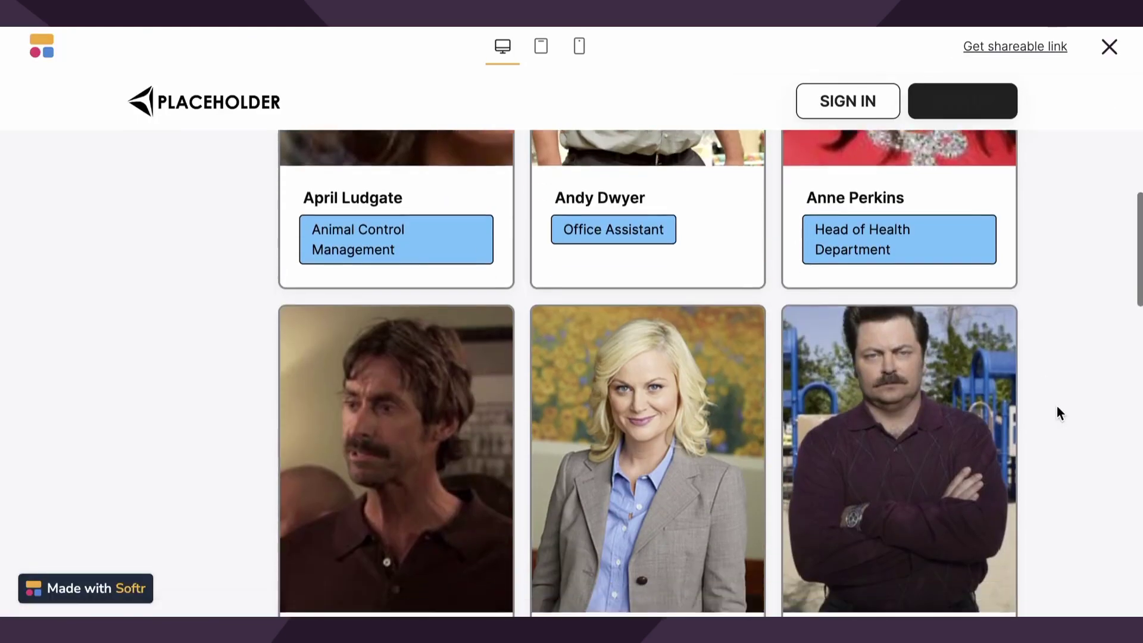
{"action": "left_click", "coordinate": [1102, 105]}
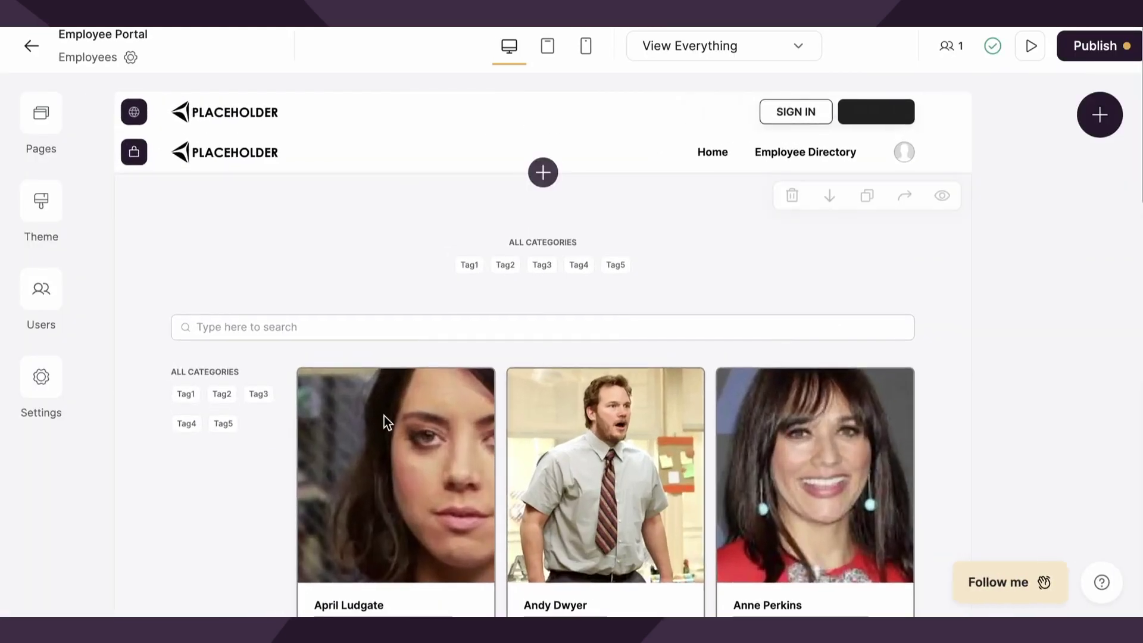
Compare the employee list with the font, button, border and tag values in the style notes and return to the page editor.
{"action": "scroll", "coordinate": [385, 421], "scroll_direction": "down", "scroll_amount": 10}
{"action": "scroll", "coordinate": [385, 421], "scroll_direction": "up", "scroll_amount": 10}
{"action": "left_click_drag", "start_coordinate": [452, 185], "coordinate": [684, 504]}
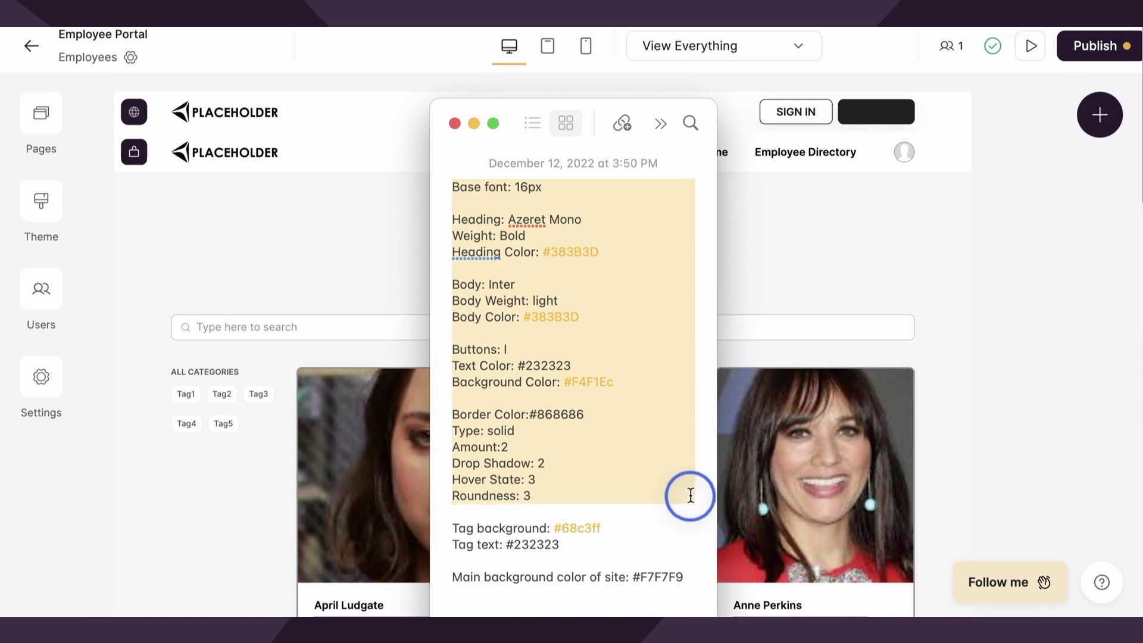
{"action": "left_click", "coordinate": [673, 544]}
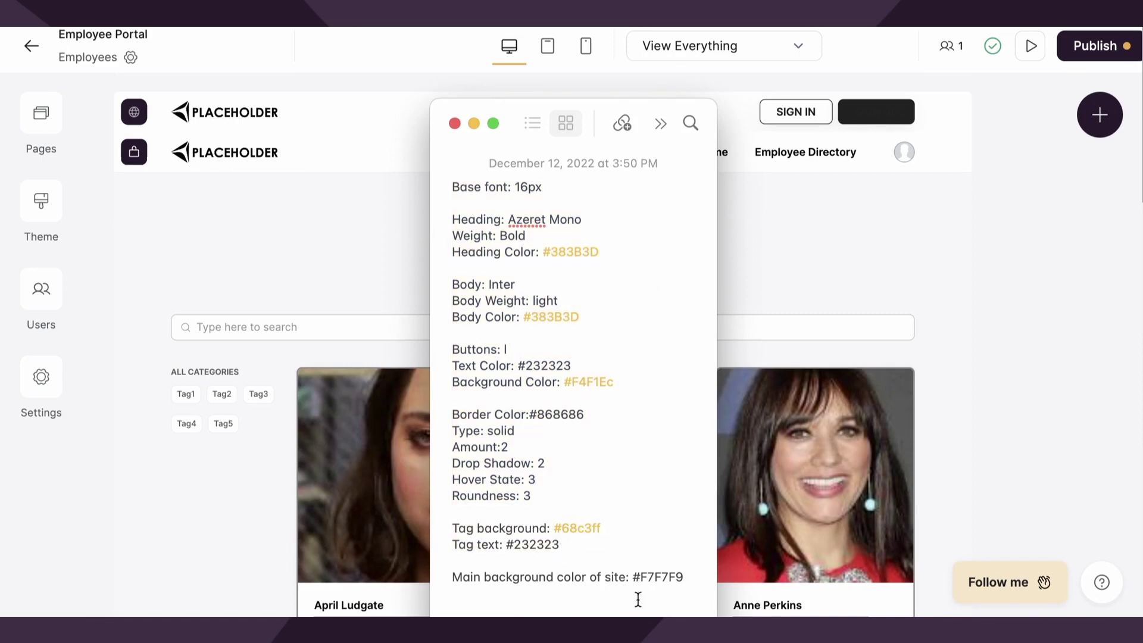
{"action": "key", "text": "super+Tab"}
{"action": "scroll", "coordinate": [522, 381], "scroll_direction": "down", "scroll_amount": 5}
{"action": "scroll", "coordinate": [522, 381], "scroll_direction": "up", "scroll_amount": 5}
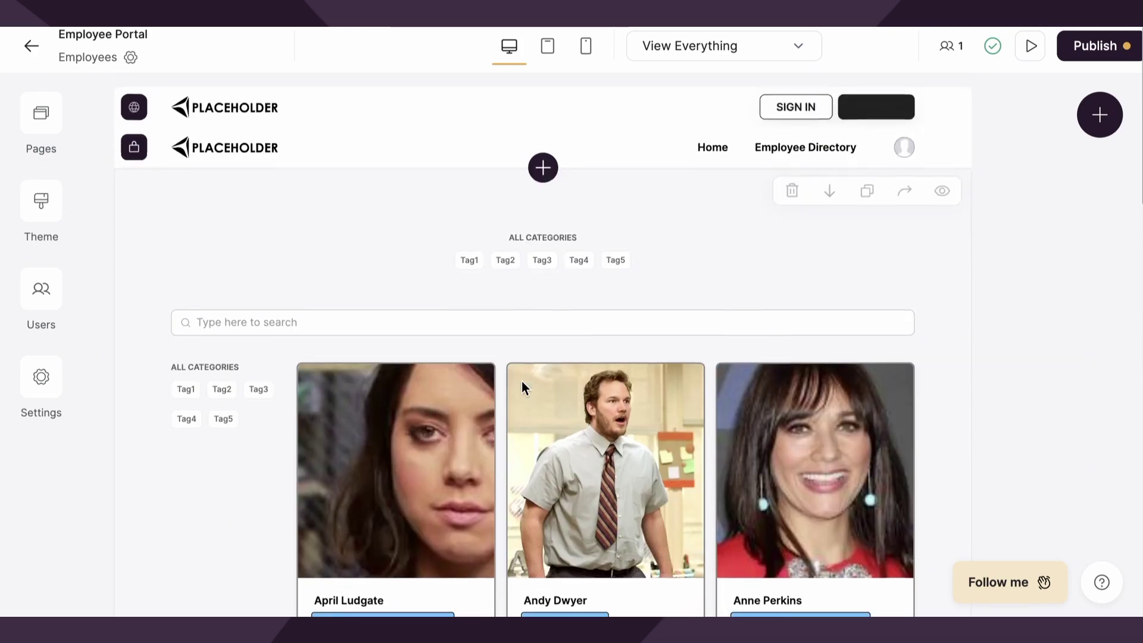
Open the Home page and look through the sign-in form block's title, image, field and button settings.
{"action": "left_click", "coordinate": [42, 113]}
{"action": "scroll", "coordinate": [181, 453], "scroll_direction": "up", "scroll_amount": 1}
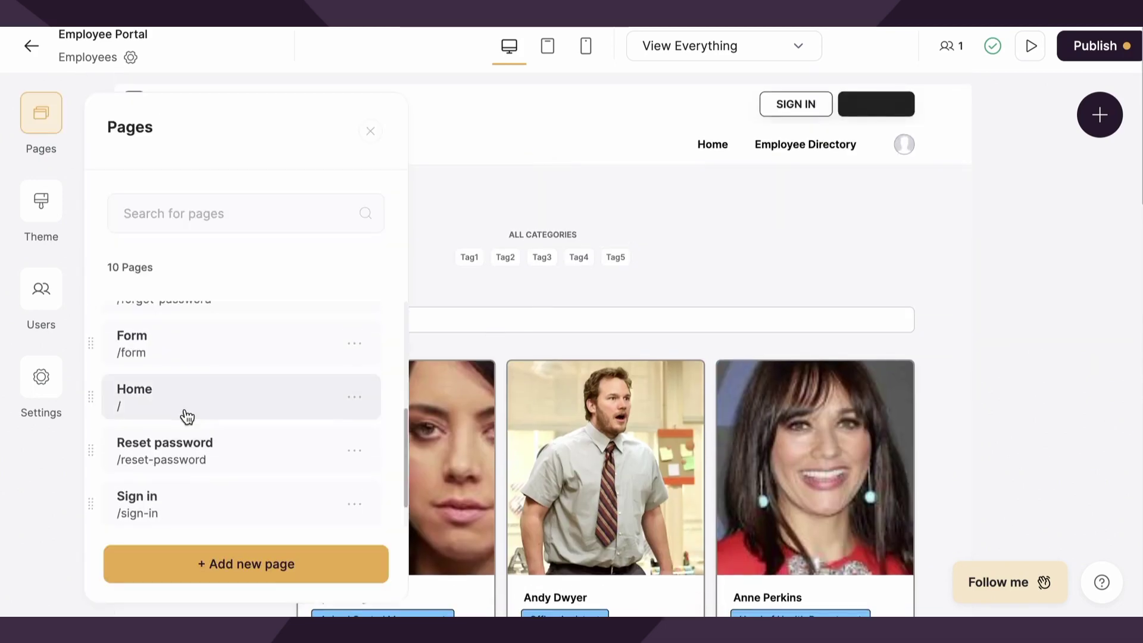
{"action": "left_click", "coordinate": [187, 410]}
{"action": "left_click", "coordinate": [794, 348]}
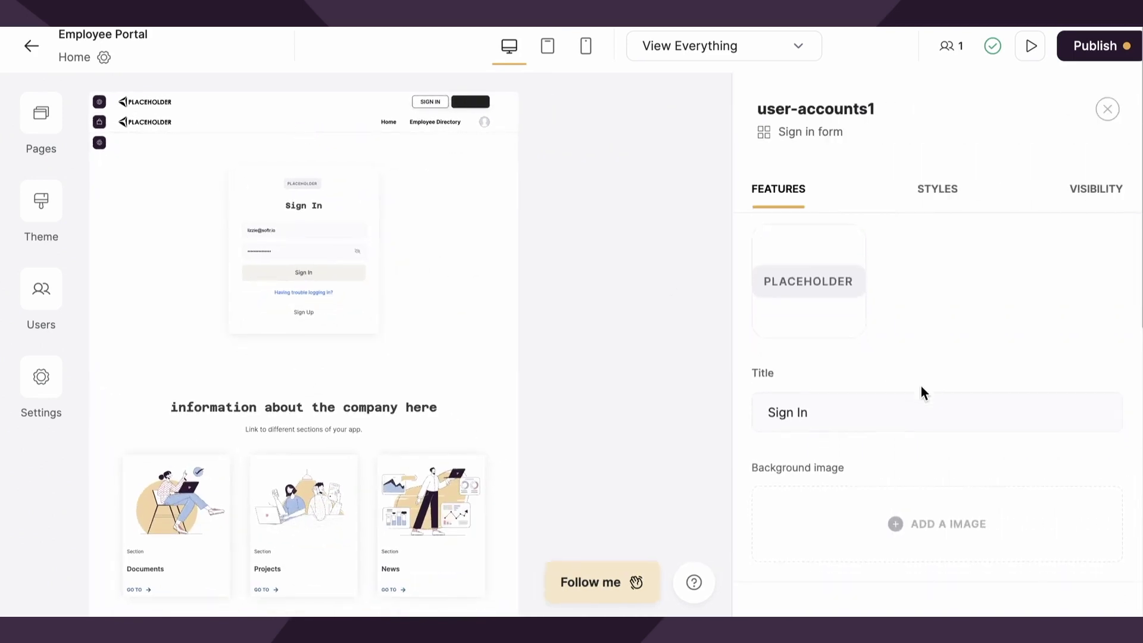
{"action": "scroll", "coordinate": [813, 464], "scroll_direction": "down", "scroll_amount": 2}
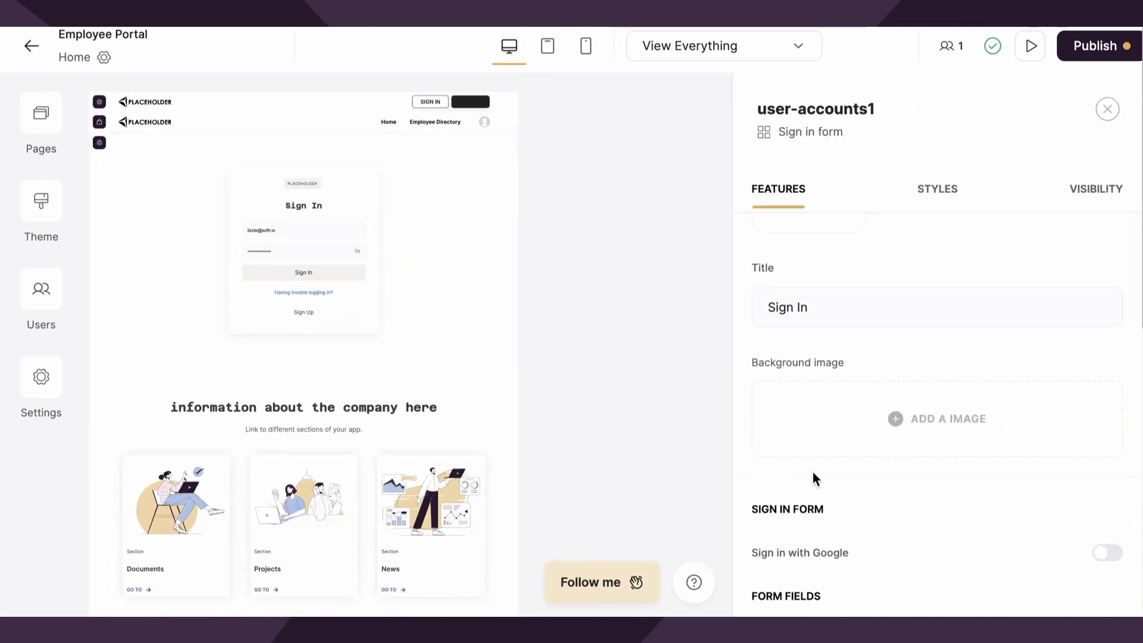
{"action": "scroll", "coordinate": [848, 552], "scroll_direction": "down", "scroll_amount": 8}
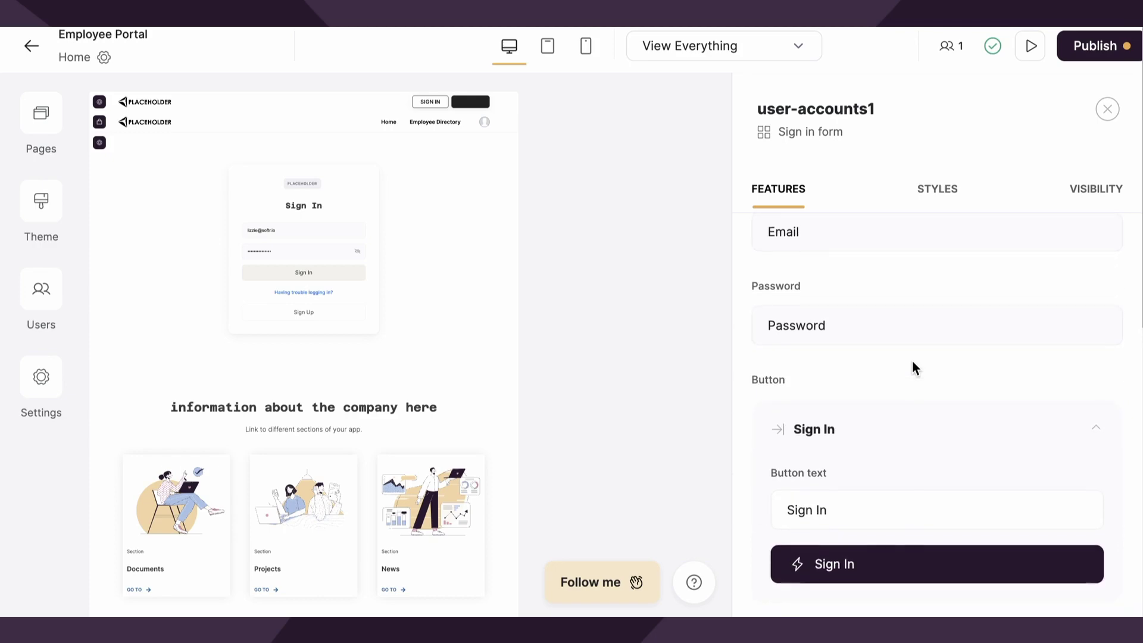
{"action": "scroll", "coordinate": [911, 359], "scroll_direction": "down", "scroll_amount": 5}
Look at the home header block's logo and link settings, close them, and review the blocks on the Home page.
{"action": "left_click", "coordinate": [503, 122]}
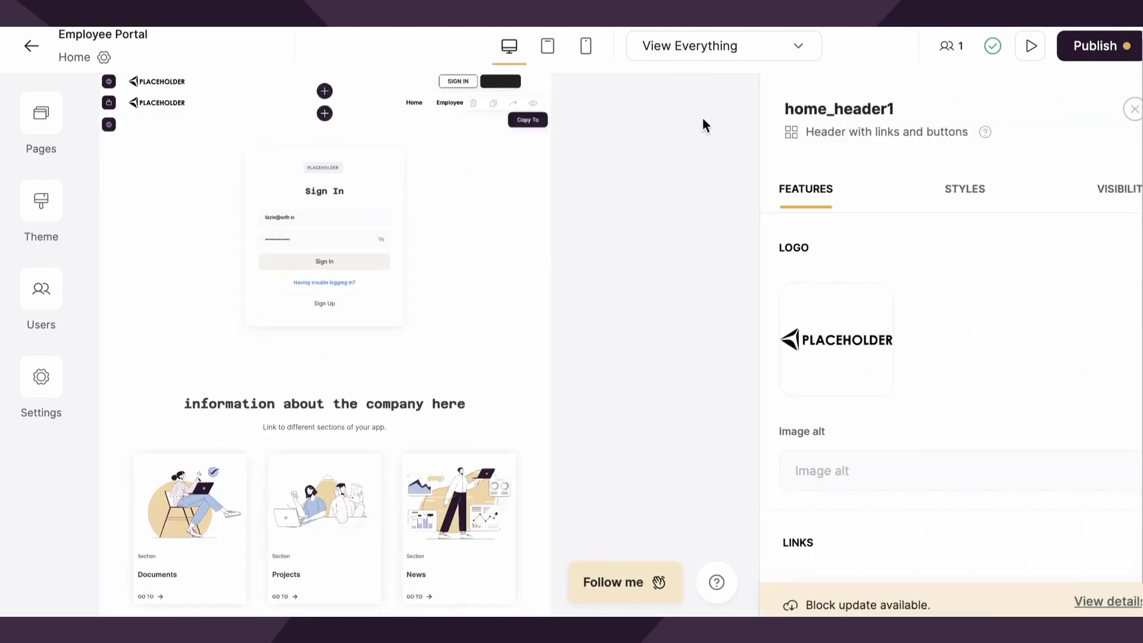
{"action": "scroll", "coordinate": [860, 273], "scroll_direction": "down", "scroll_amount": 4}
{"action": "left_click", "coordinate": [1108, 111]}
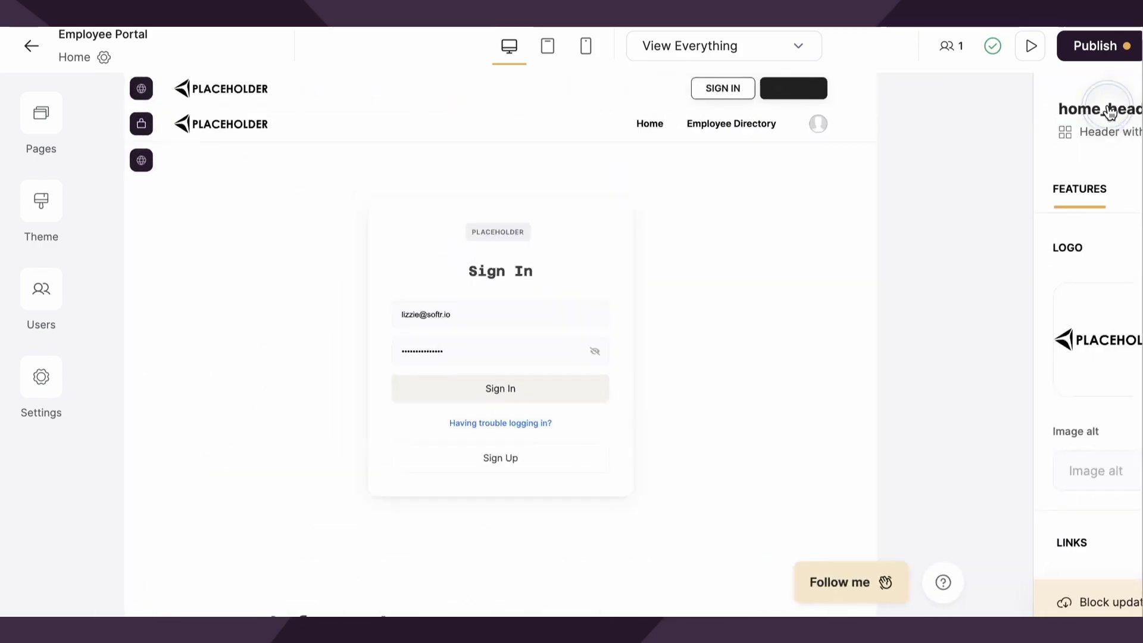
{"action": "scroll", "coordinate": [598, 420], "scroll_direction": "down", "scroll_amount": 8}
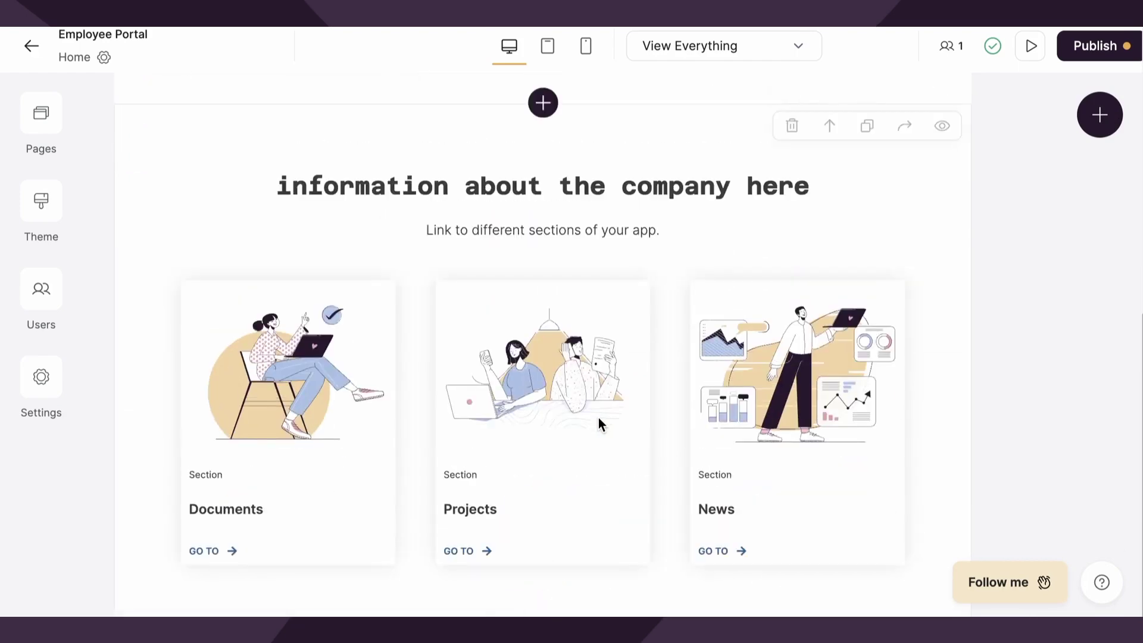
{"action": "scroll", "coordinate": [598, 420], "scroll_direction": "up", "scroll_amount": 8}
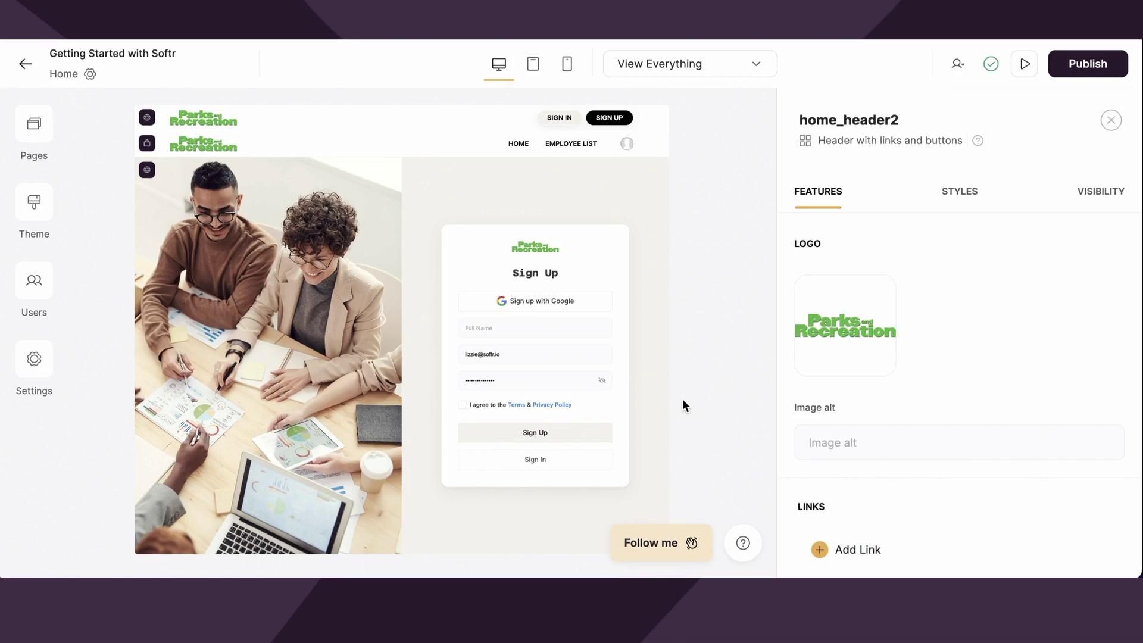
Examine the publishing options of the Getting Started with Softr app, including its subdomain and custom domain choices.
{"action": "left_click", "coordinate": [1069, 65]}
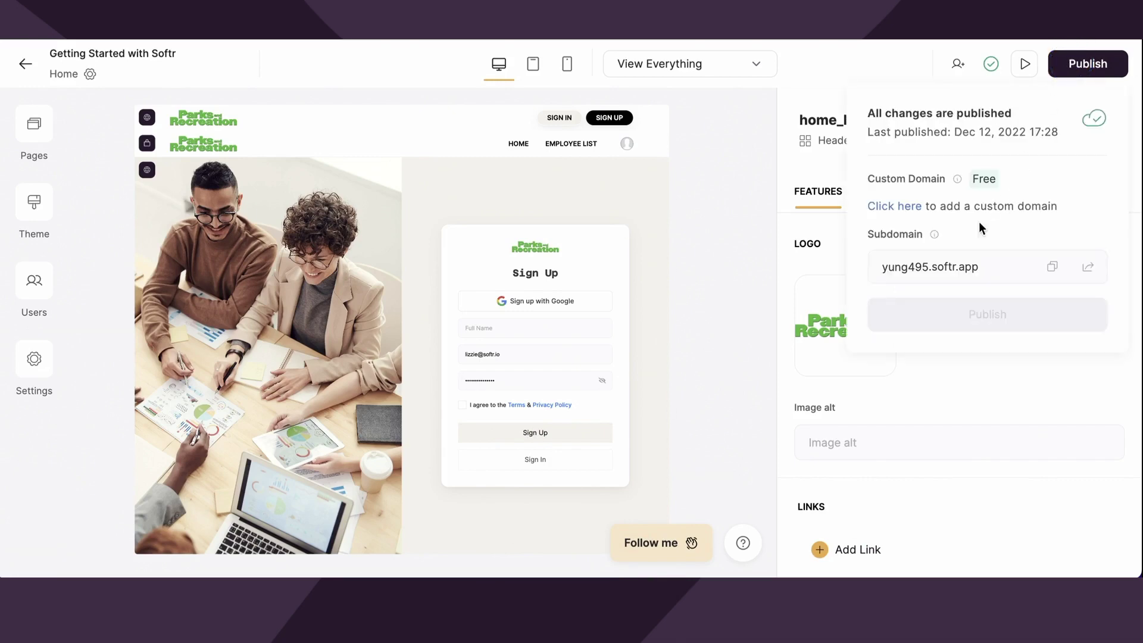
{"action": "left_click", "coordinate": [958, 270]}
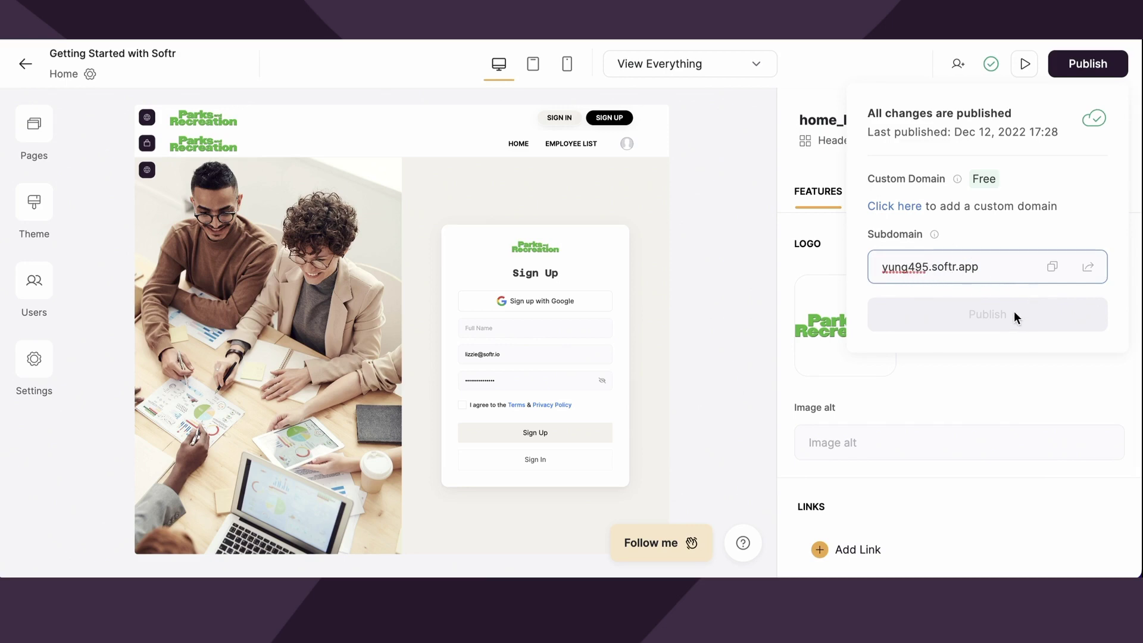
{"action": "left_click", "coordinate": [1088, 266]}
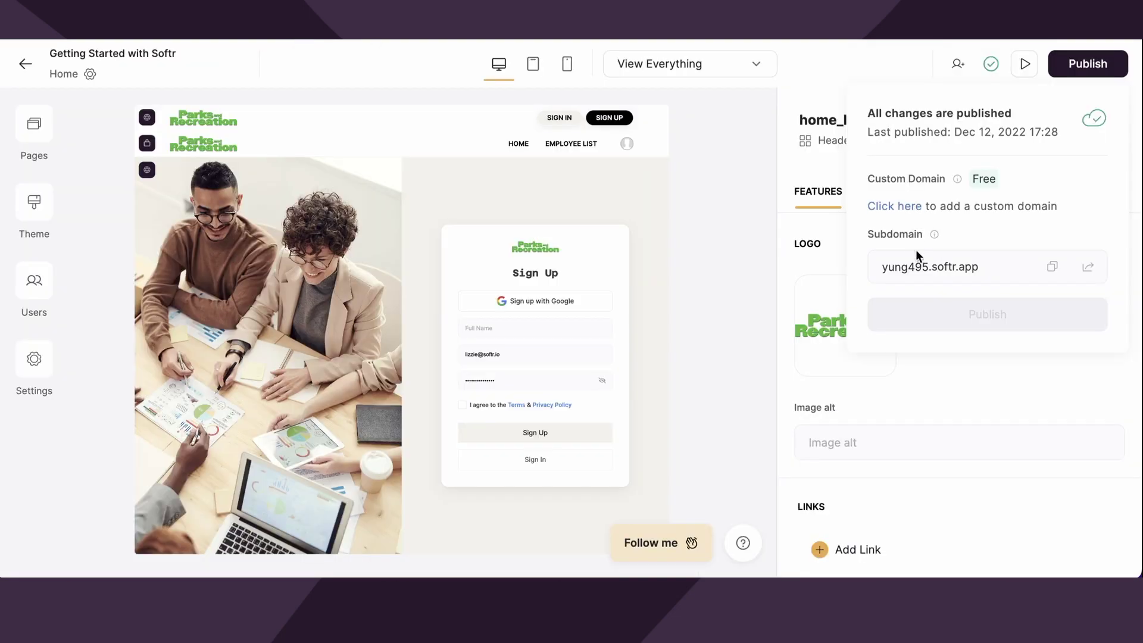
{"action": "left_click", "coordinate": [934, 265]}
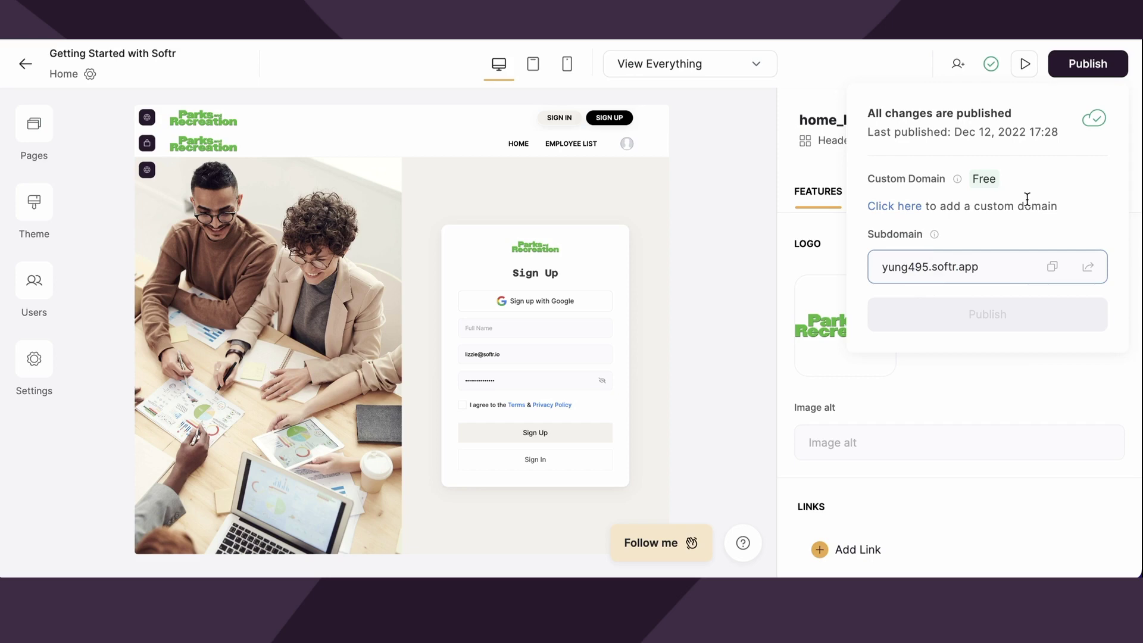
{"action": "left_click", "coordinate": [991, 232]}
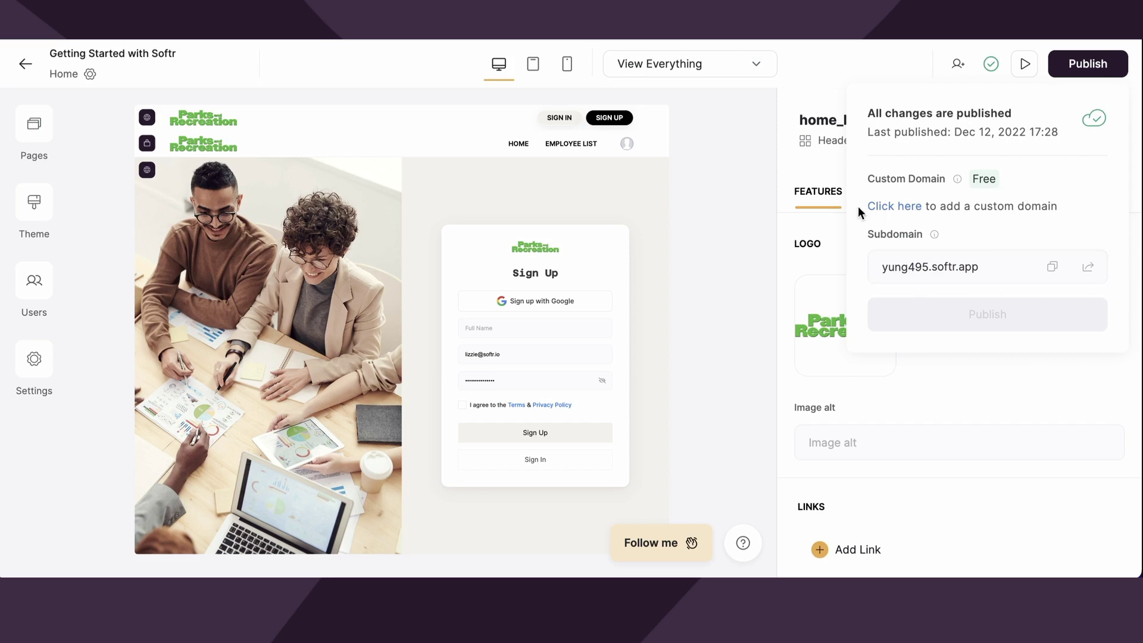
{"action": "left_click", "coordinate": [894, 208]}
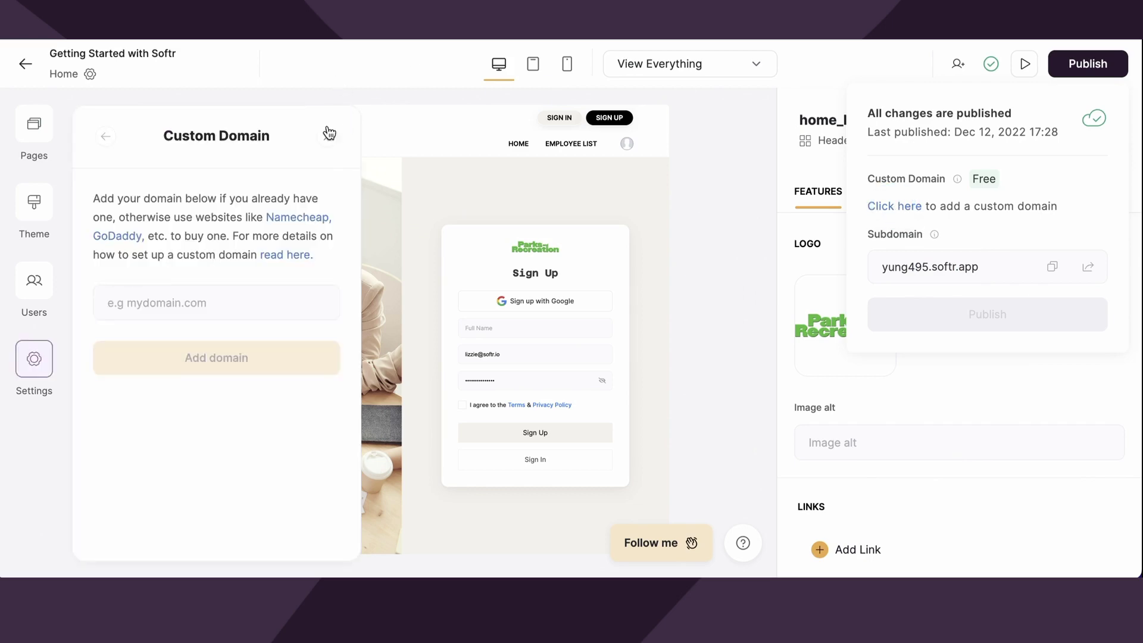
{"action": "left_click", "coordinate": [23, 375]}
{"action": "left_click", "coordinate": [224, 267]}
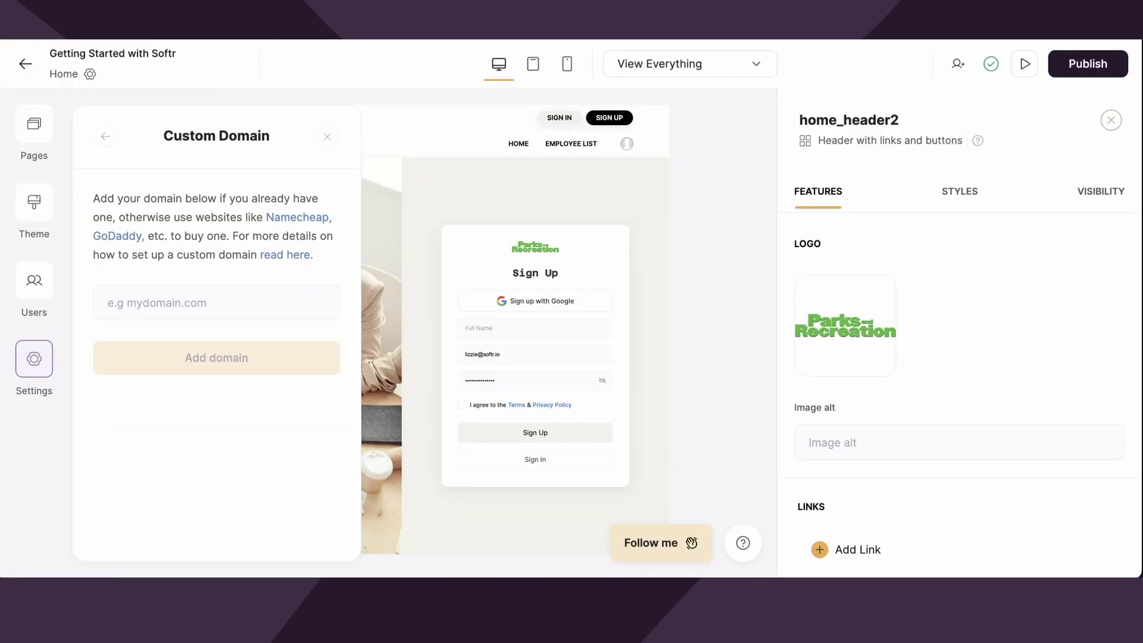
{"action": "left_click", "coordinate": [155, 299]}
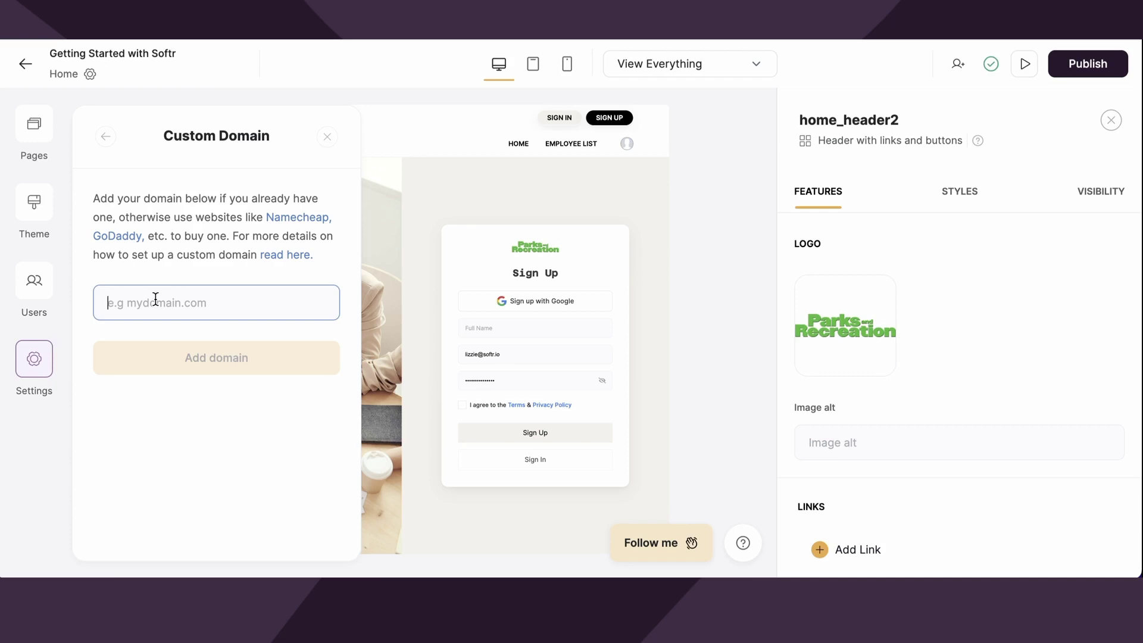
{"action": "type", "text": "www"}
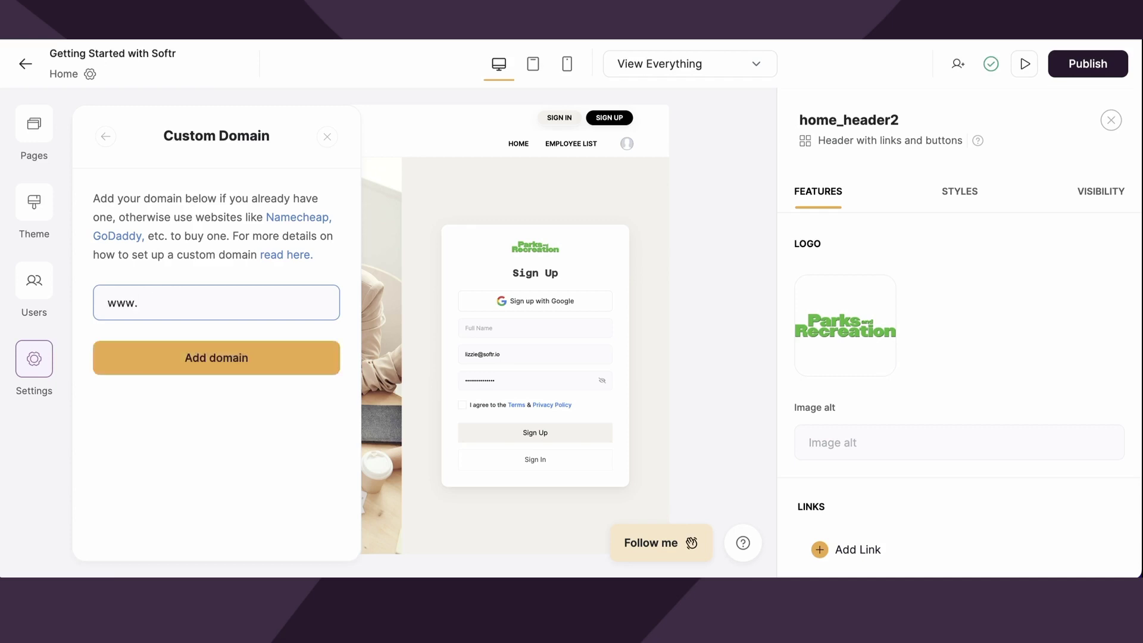
{"action": "type", "text": ".parksandrecemployees.com"}
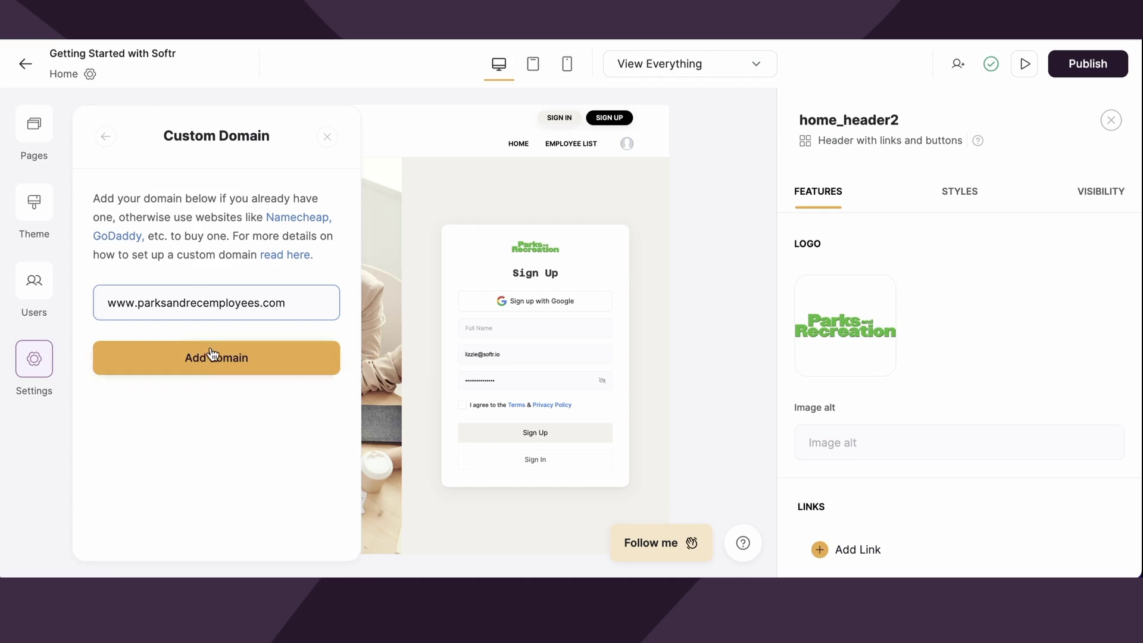
{"action": "left_click", "coordinate": [249, 358]}
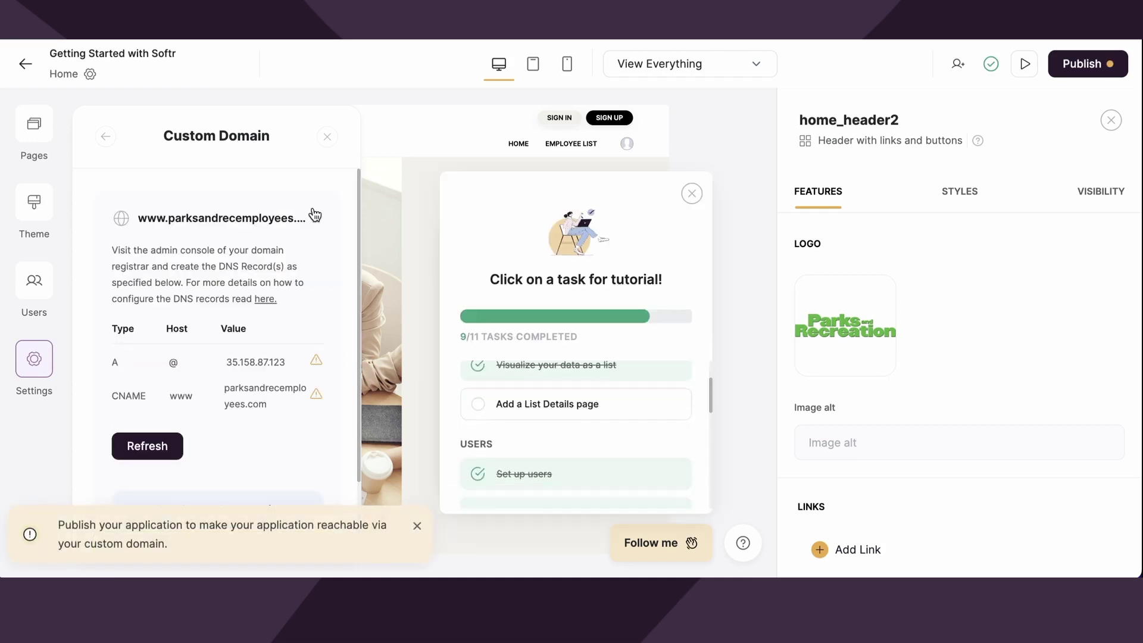
Read the DNS instructions, switch to Namecheap's advanced DNS settings, and start a new A Record with host @.
{"action": "left_click", "coordinate": [115, 250]}
{"action": "left_click_drag", "start_coordinate": [115, 250], "coordinate": [327, 301]}
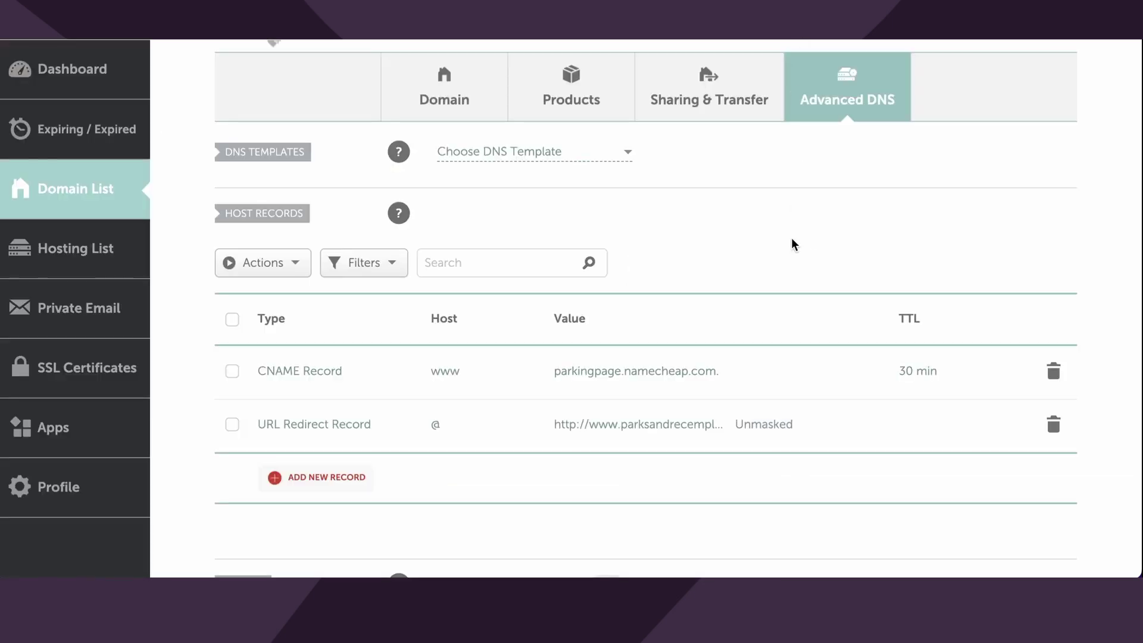
{"action": "left_click", "coordinate": [315, 477]}
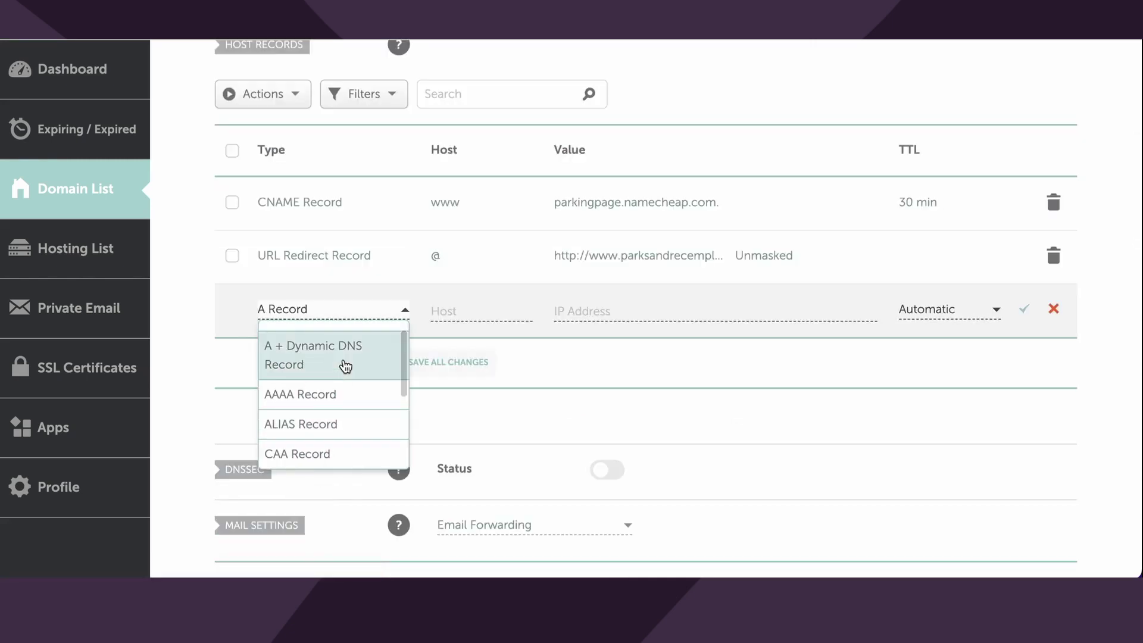
{"action": "left_click", "coordinate": [338, 343]}
{"action": "left_click", "coordinate": [337, 344]}
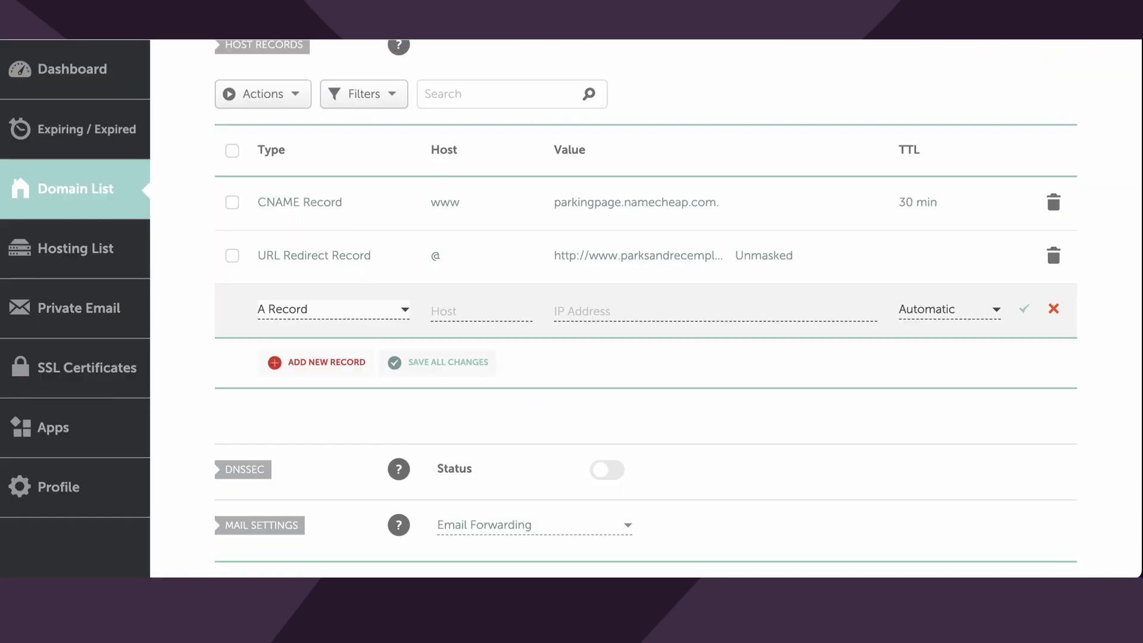
{"action": "left_click", "coordinate": [458, 312]}
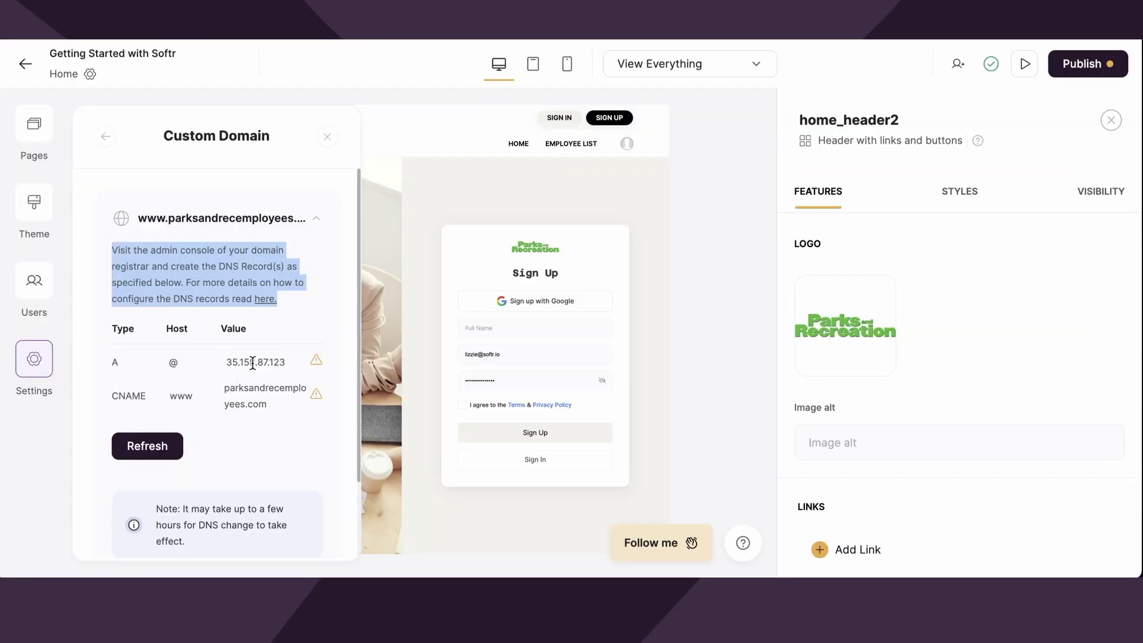
Copy the IP address 35.158.87.123 from Softr's custom domain settings into the Namecheap A Record's value and save the record.
{"action": "double_click", "coordinate": [255, 362]}
{"action": "key", "text": "ctrl+c"}
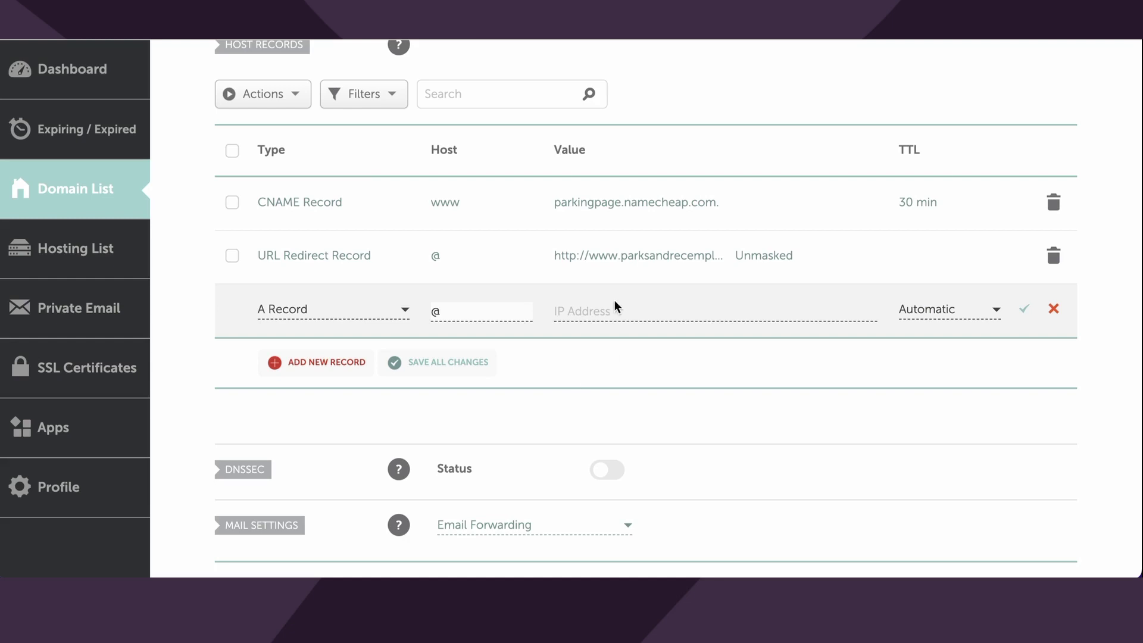
{"action": "left_click", "coordinate": [615, 307]}
{"action": "key", "text": "ctrl+v"}
{"action": "left_click", "coordinate": [1025, 311]}
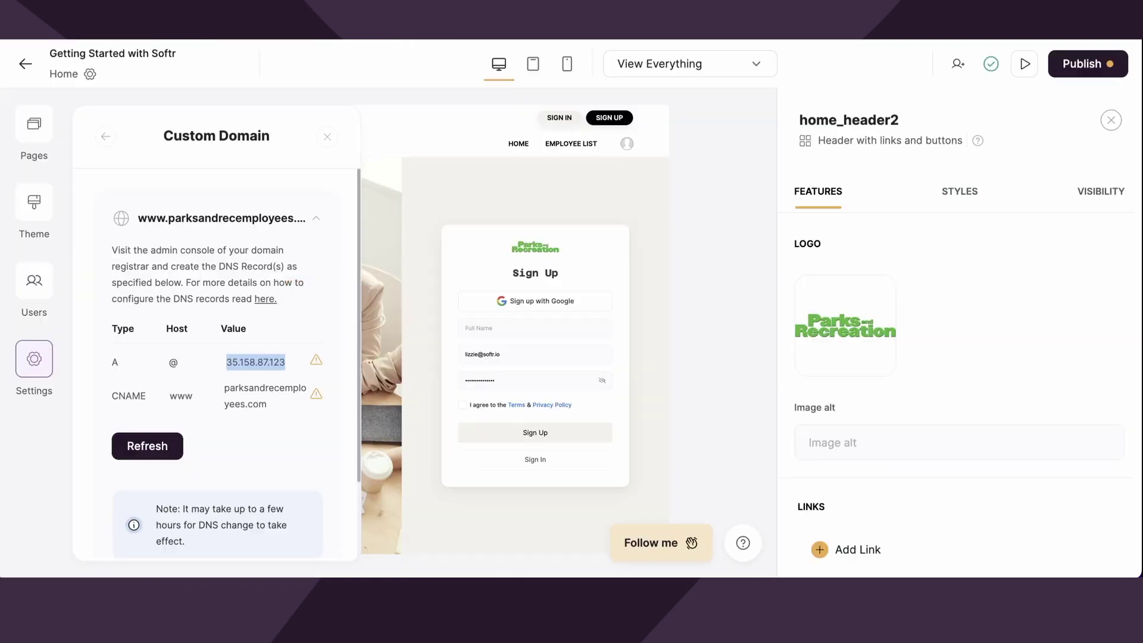
Set the new Namecheap host record's type to CNAME Record and select its domain value in Softr's custom domain settings for copying.
{"action": "double_click", "coordinate": [129, 396]}
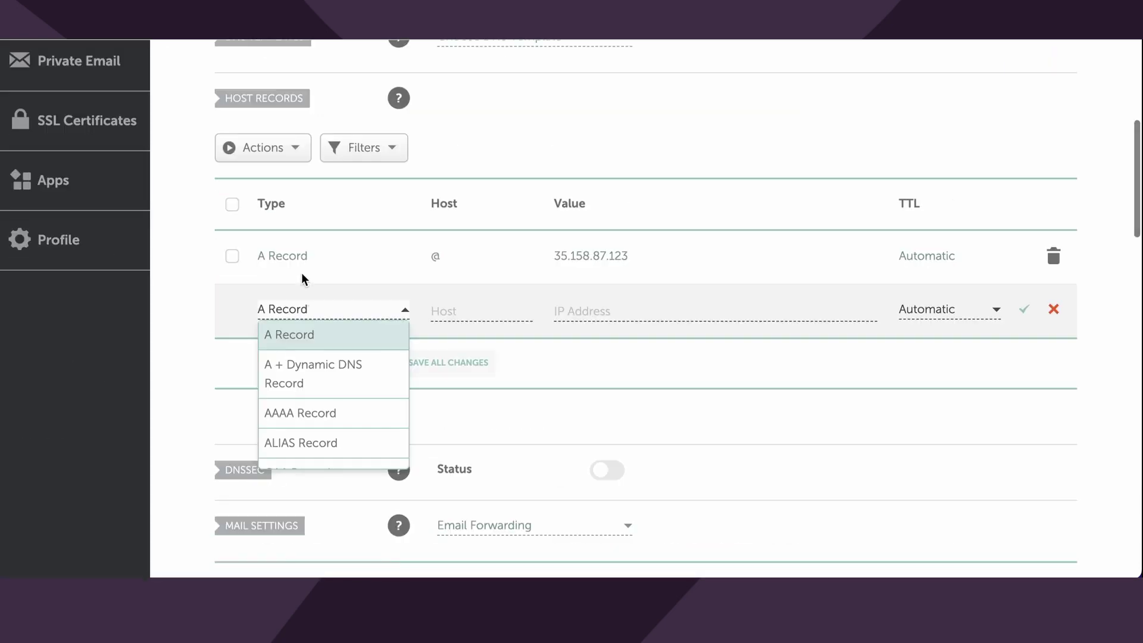
{"action": "scroll", "coordinate": [319, 434], "scroll_direction": "down", "scroll_amount": 3}
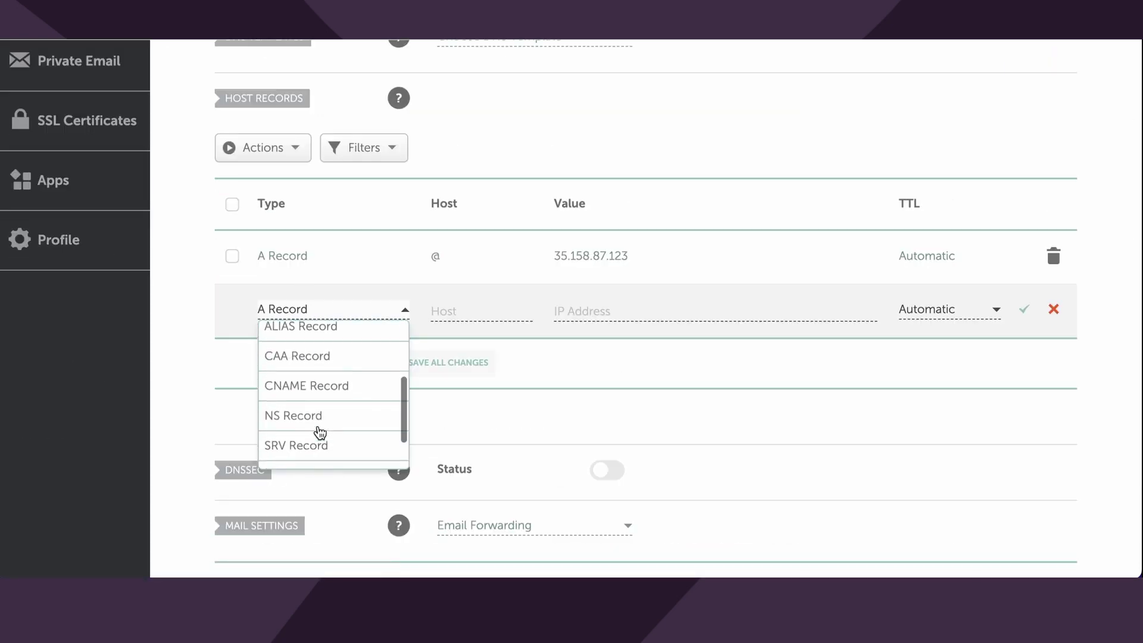
{"action": "left_click", "coordinate": [322, 381]}
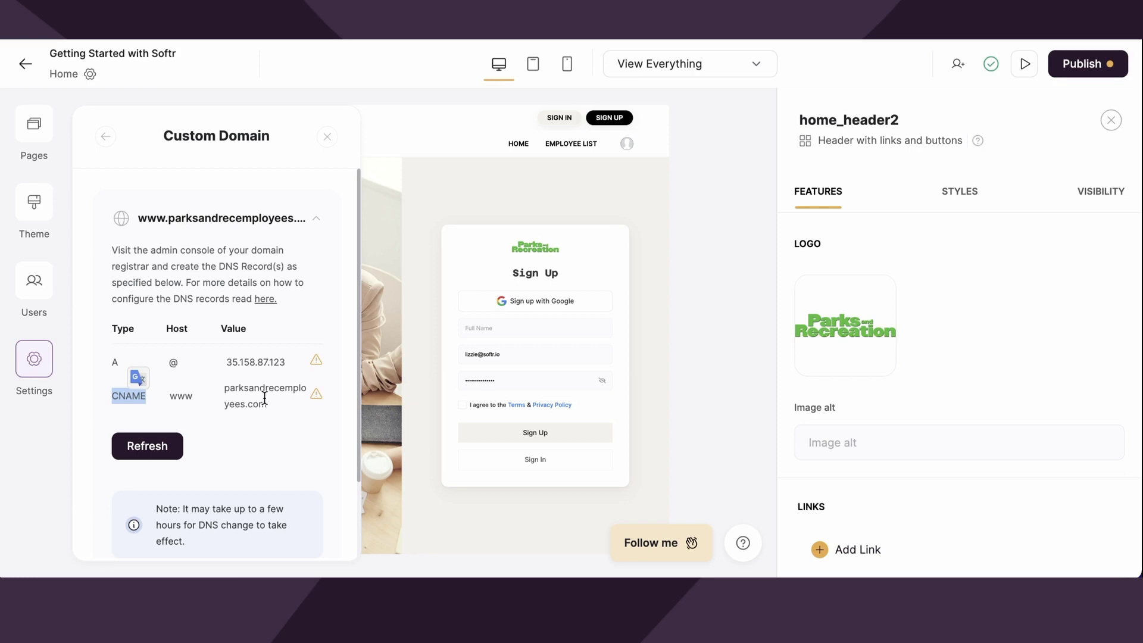
{"action": "double_click", "coordinate": [261, 395]}
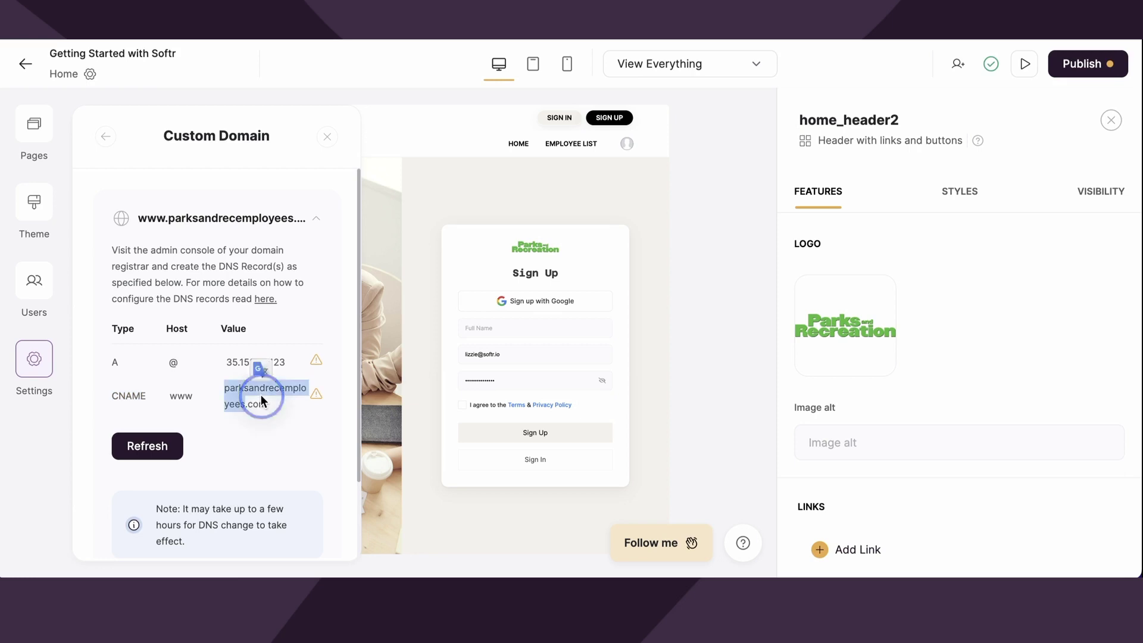